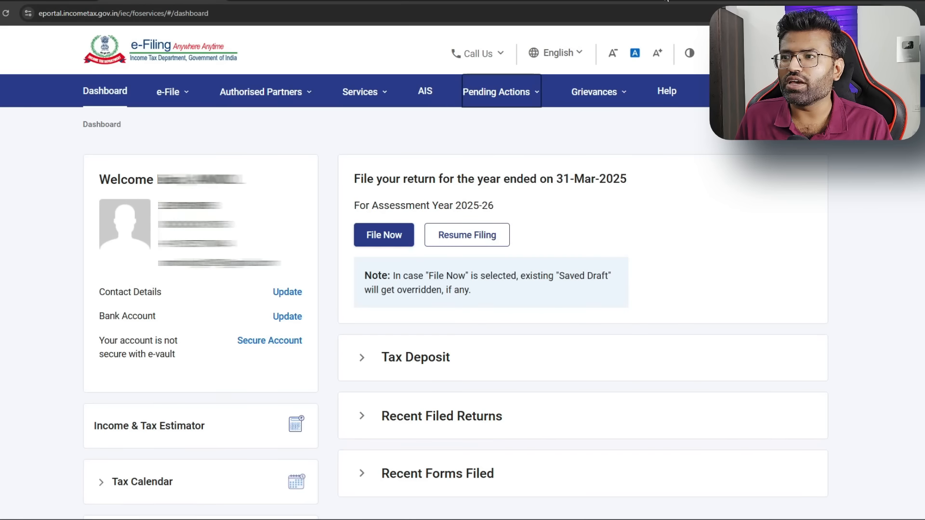
Go to Form 26AS on TRACES and accept the Form 16/16A usage terms
mouse_move(153, 89)
mouse_move(183, 98)
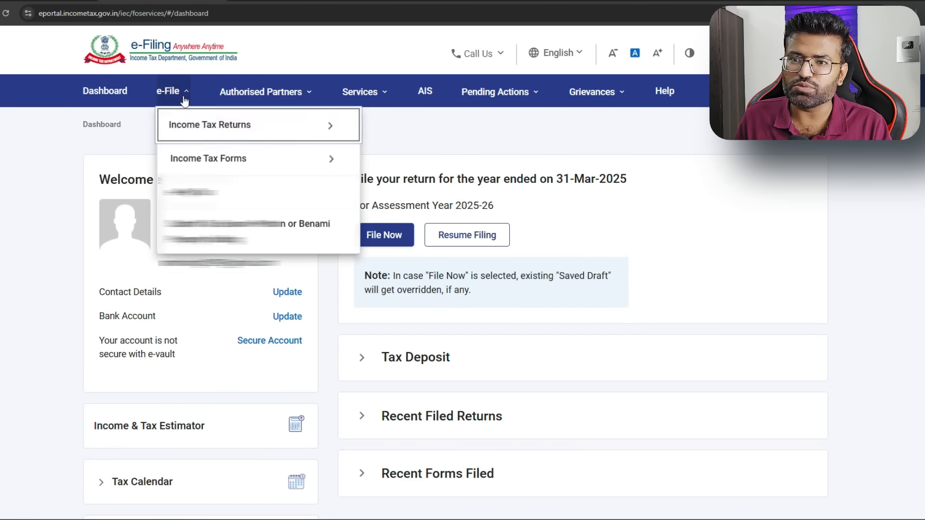
mouse_move(241, 126)
click(439, 225)
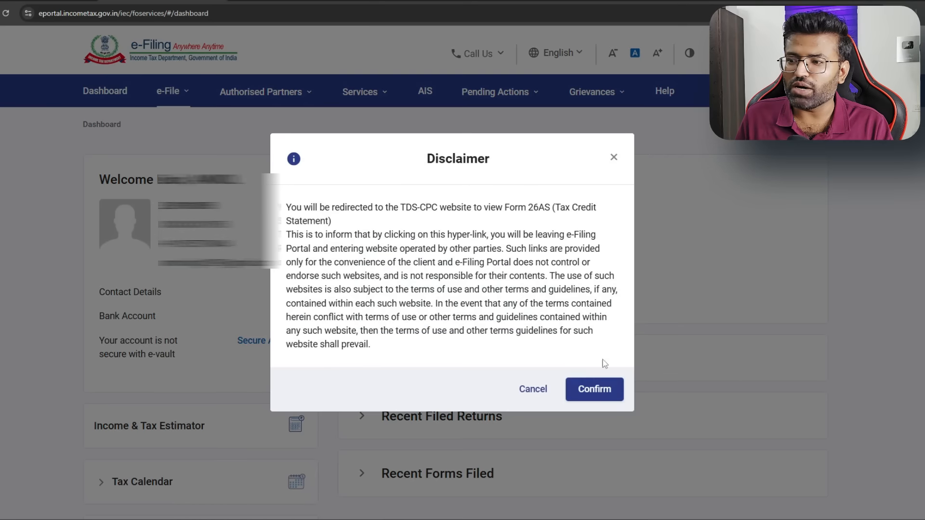
click(597, 388)
click(193, 286)
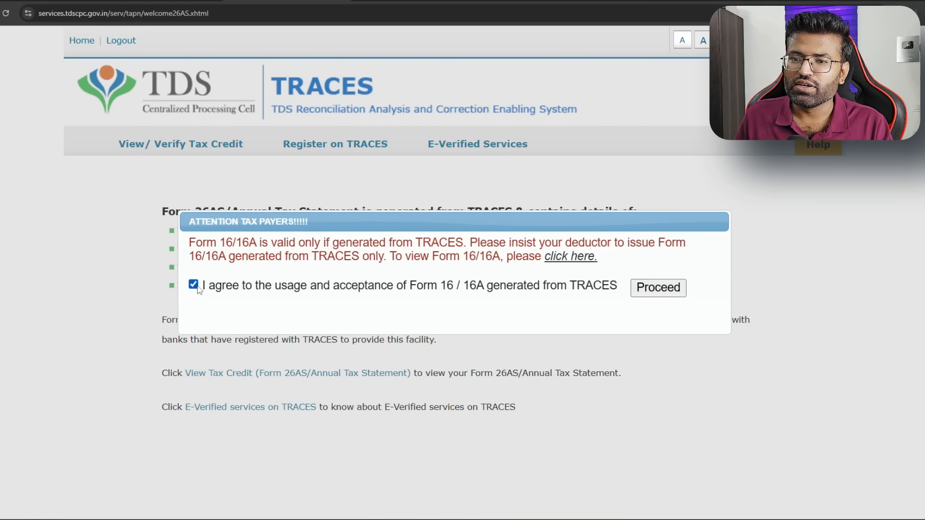
click(657, 289)
View the Form 26AS tax credit statement for AY 2025-26 in HTML format
click(278, 374)
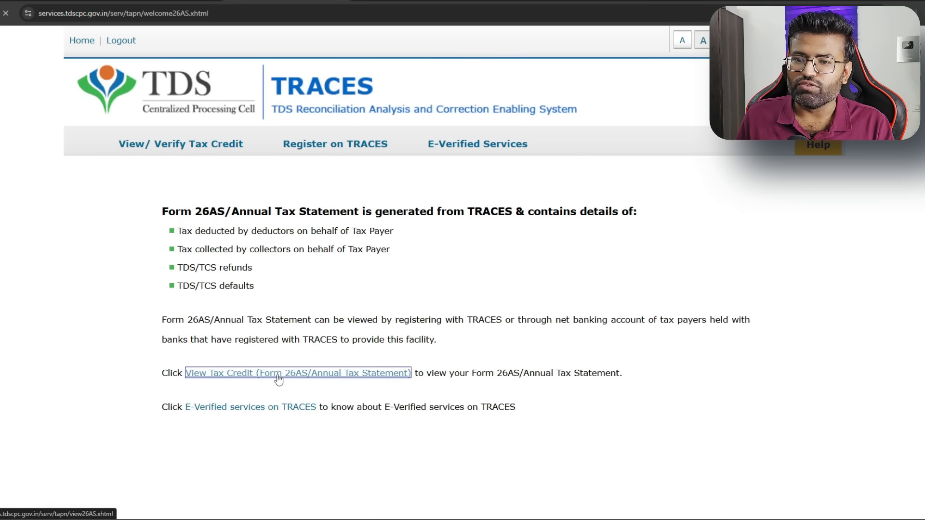
click(546, 225)
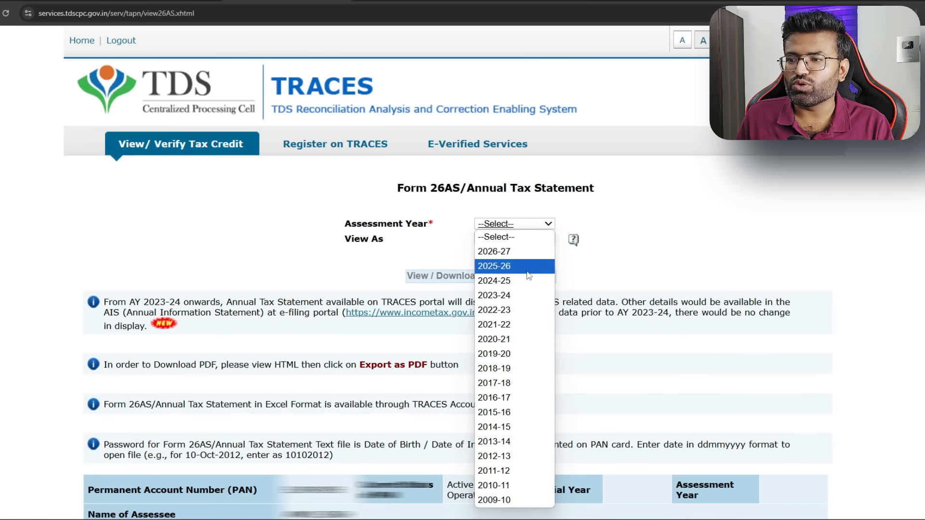
click(528, 276)
click(520, 239)
click(519, 266)
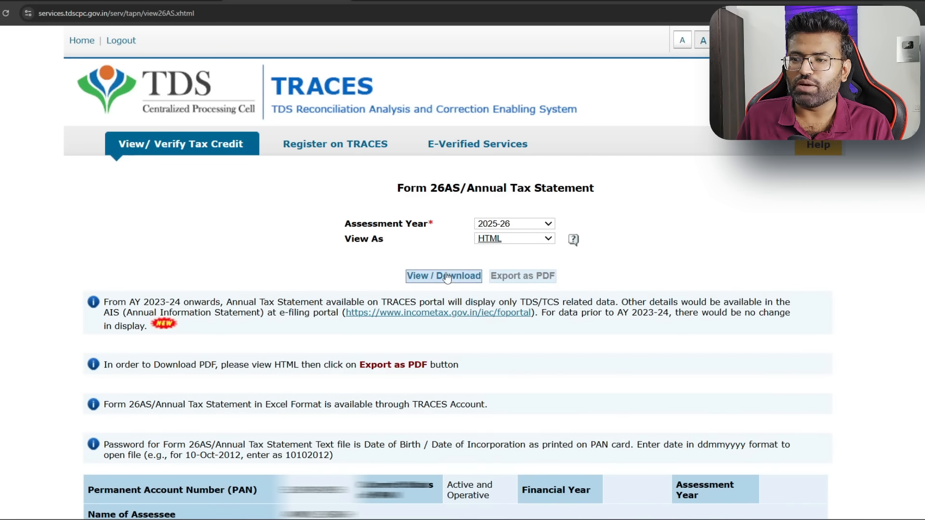
click(447, 276)
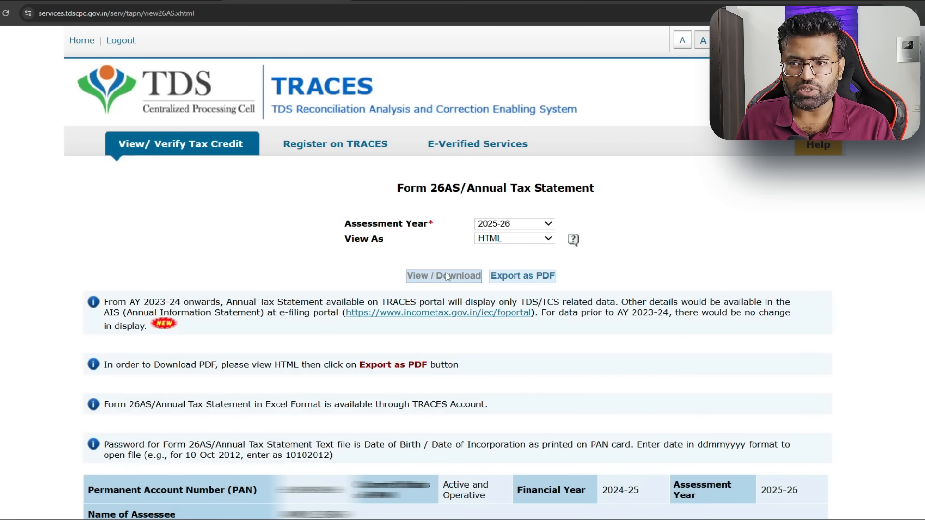
scroll(447, 277, down, 5)
Expand the BARODA U.P. BANK entry (802,129.99 credited) and inspect its first 194A transaction
scroll(446, 273, down, 7)
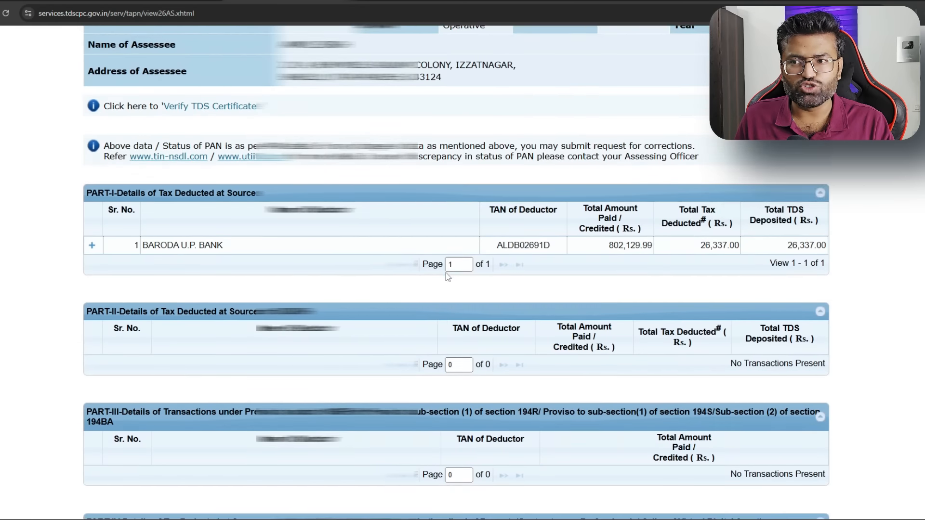
scroll(446, 273, up, 1)
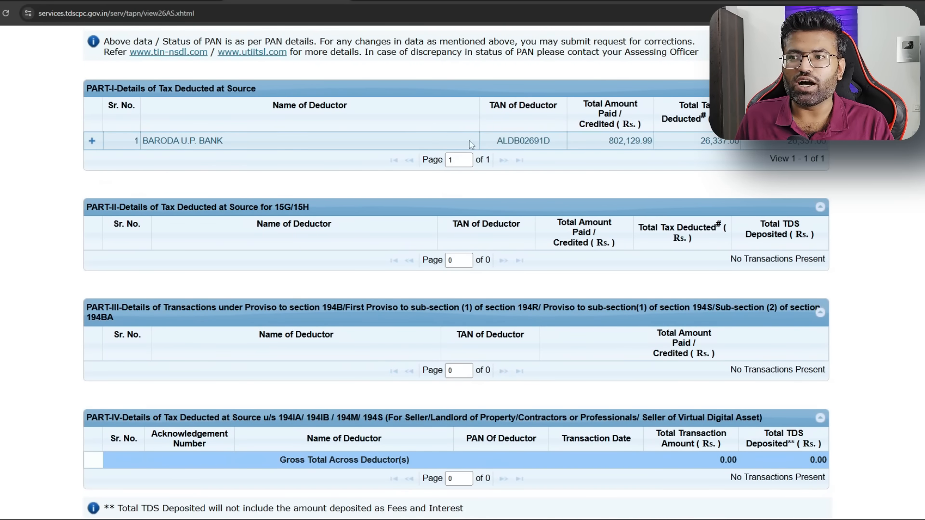
drag(609, 141, 652, 138)
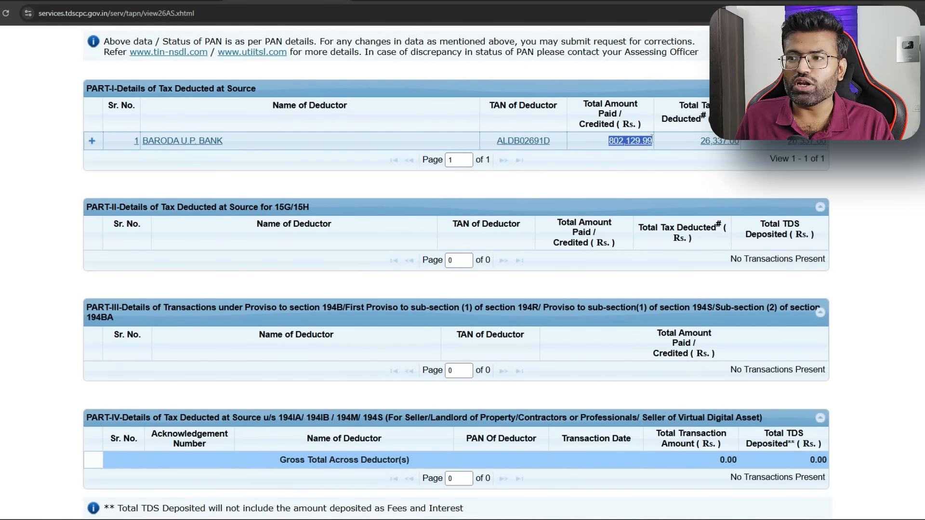
click(655, 139)
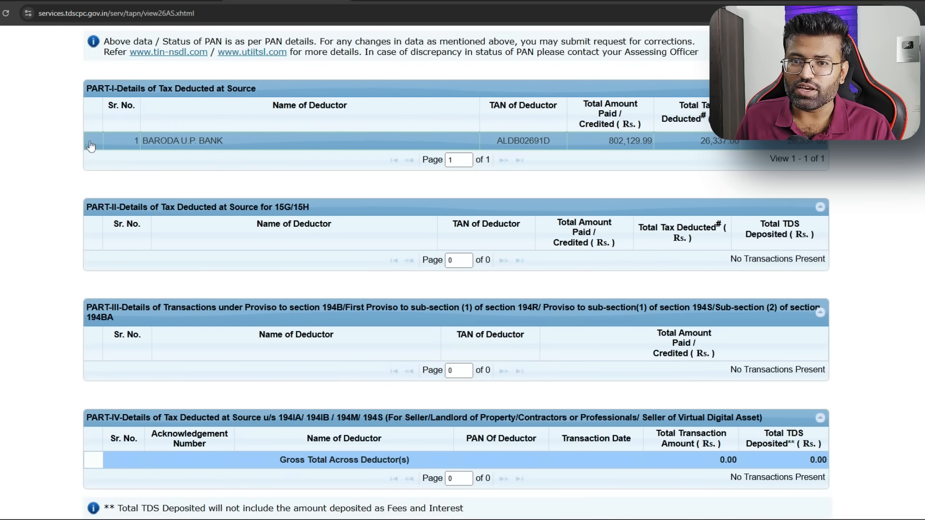
scroll(225, 155, down, 1)
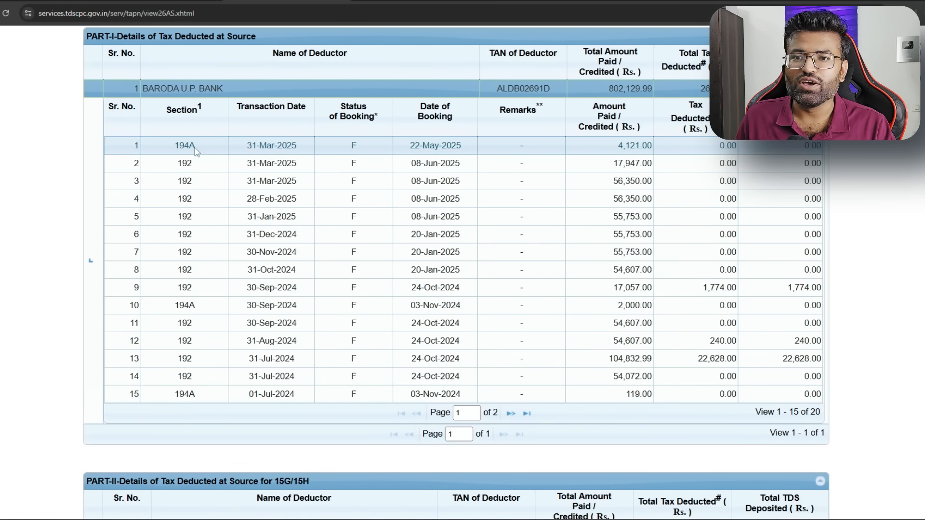
click(225, 148)
drag(202, 149, 170, 149)
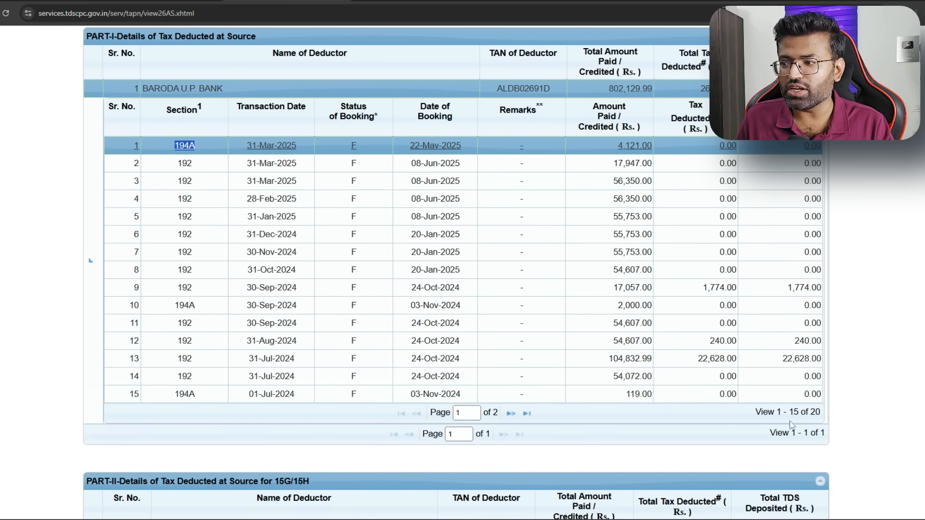
Review transactions 16–20, then compare with the Form 16 section 17(1) salary of 794287.00
click(522, 413)
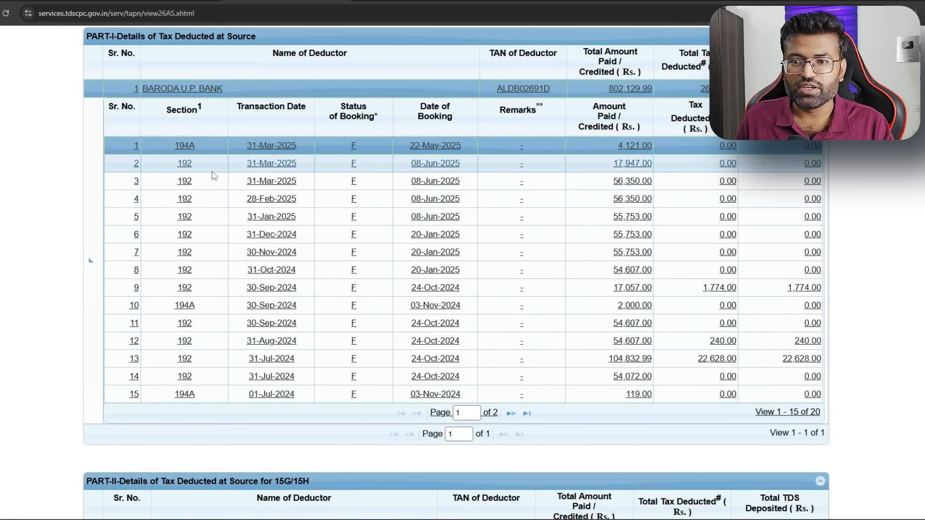
click(511, 414)
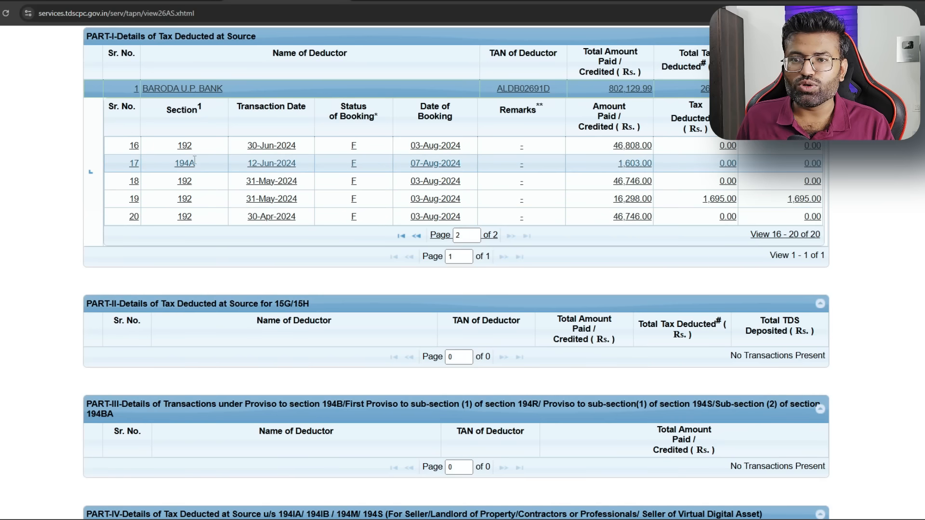
drag(609, 88, 657, 87)
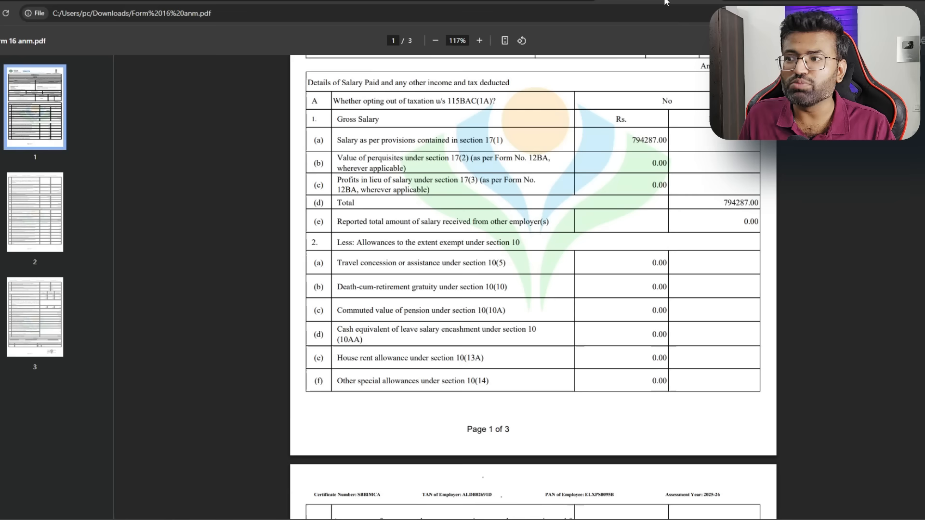
click(670, 3)
drag(633, 142, 668, 140)
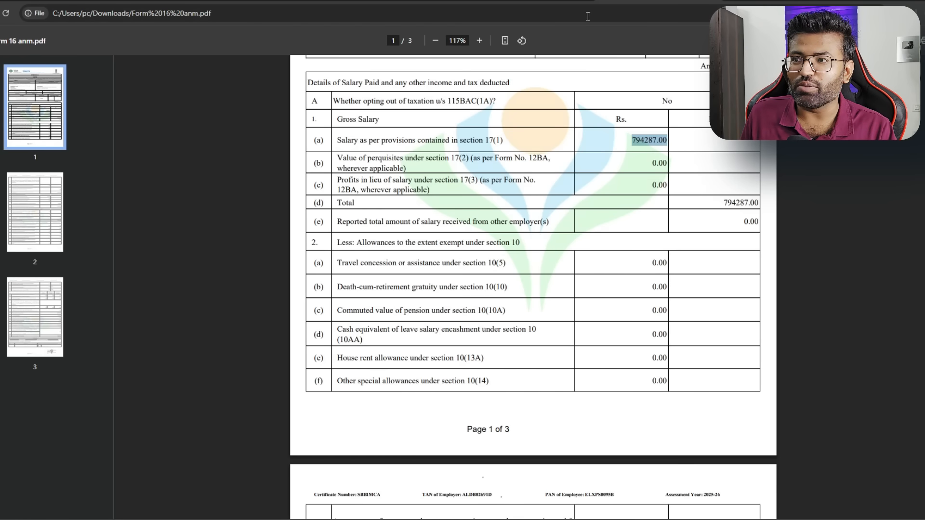
Check Form 16 figures: tax on income 19287.00, health and education cess, and total TDS 26337.00
click(636, 147)
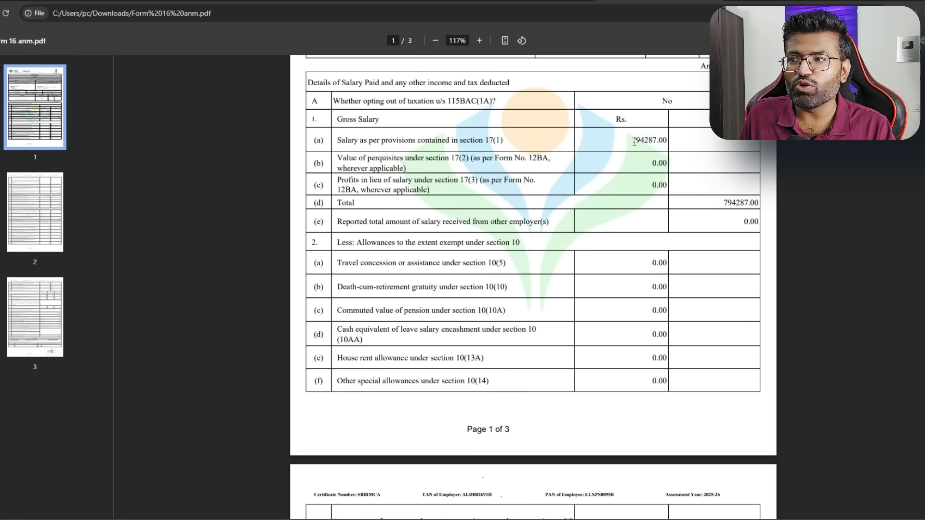
scroll(635, 143, down, 8)
drag(632, 242, 667, 257)
scroll(669, 263, down, 4)
scroll(675, 277, down, 9)
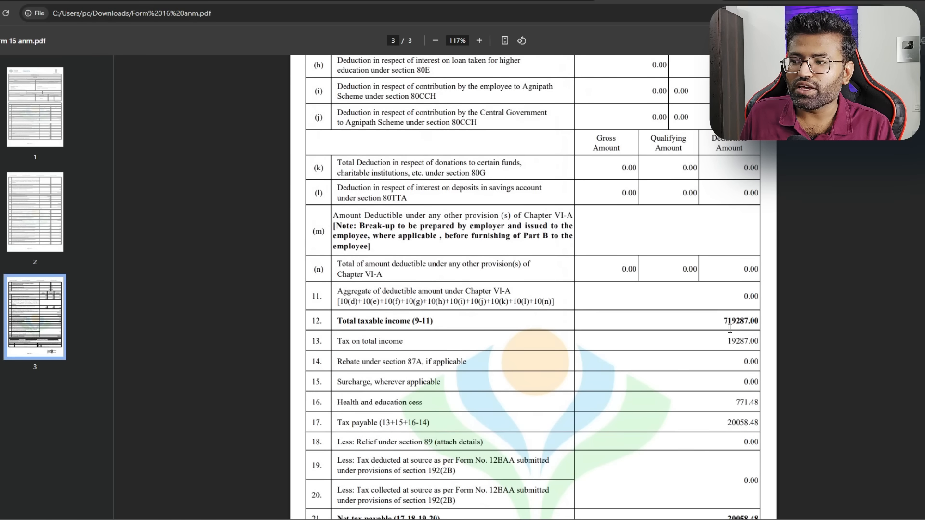
drag(725, 343, 759, 343)
drag(735, 399, 761, 423)
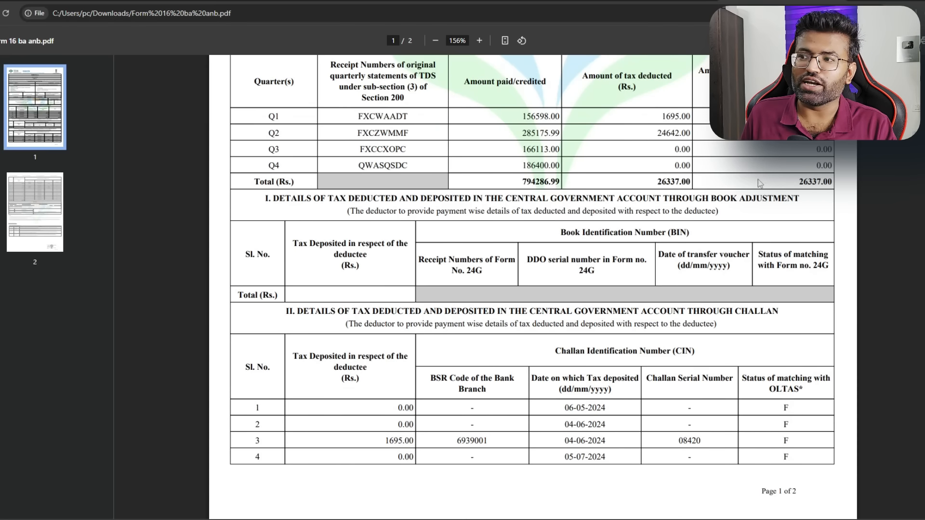
drag(654, 180, 696, 181)
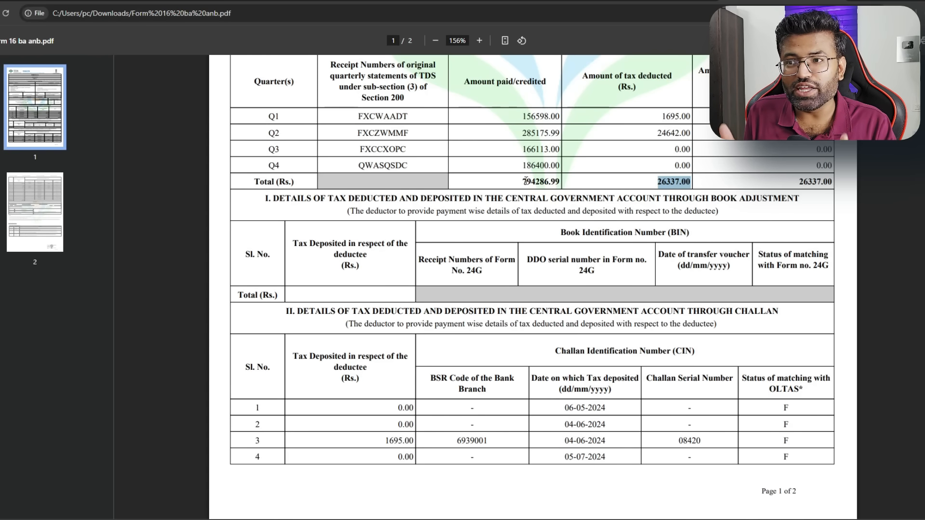
key(alt+Tab)
key(alt+Tab)
key(alt+Tab)
key(alt+Tab)
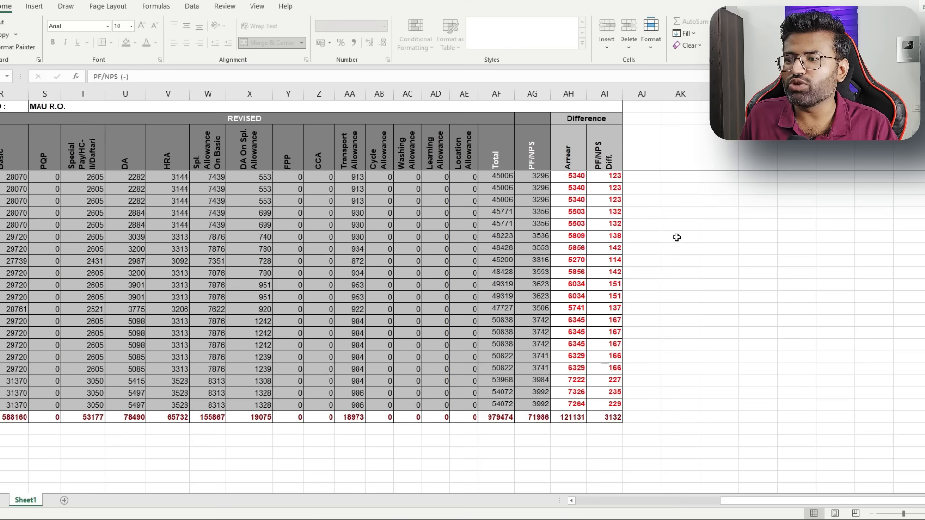
Sum the Excel Arrear column, totalling 121131 overall, then the last three rows
click(677, 237)
drag(572, 177, 573, 405)
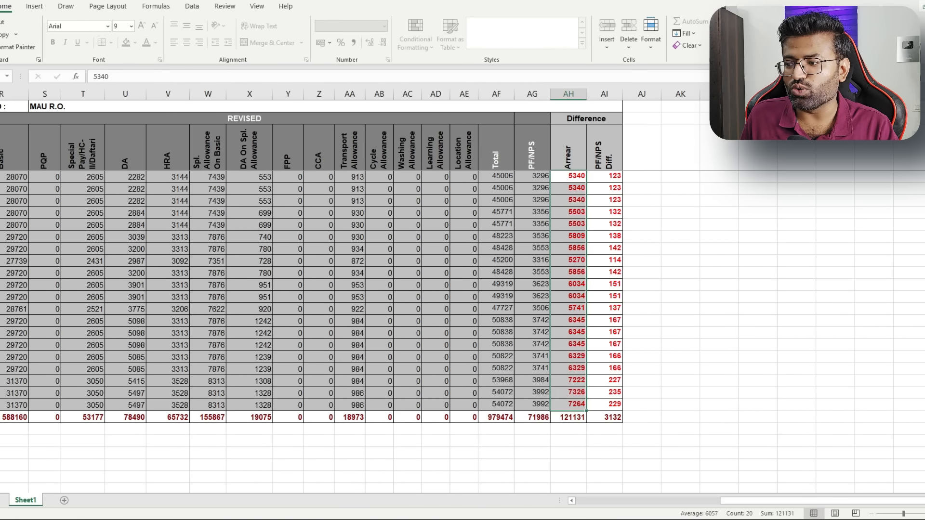
click(576, 419)
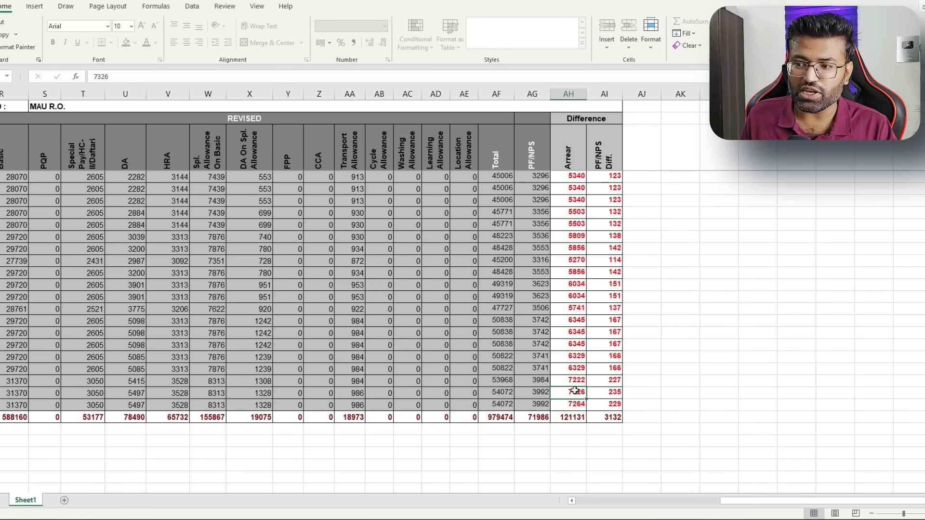
drag(576, 381, 580, 408)
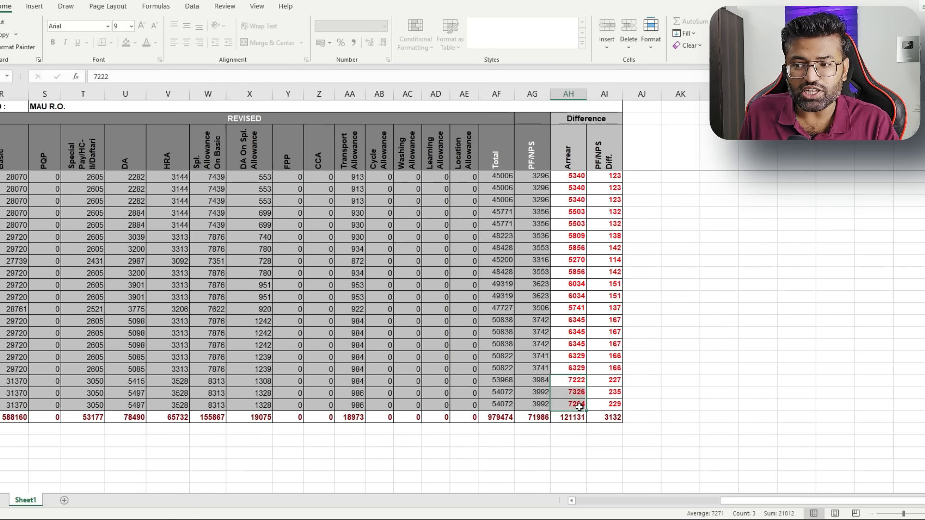
drag(577, 369, 569, 176)
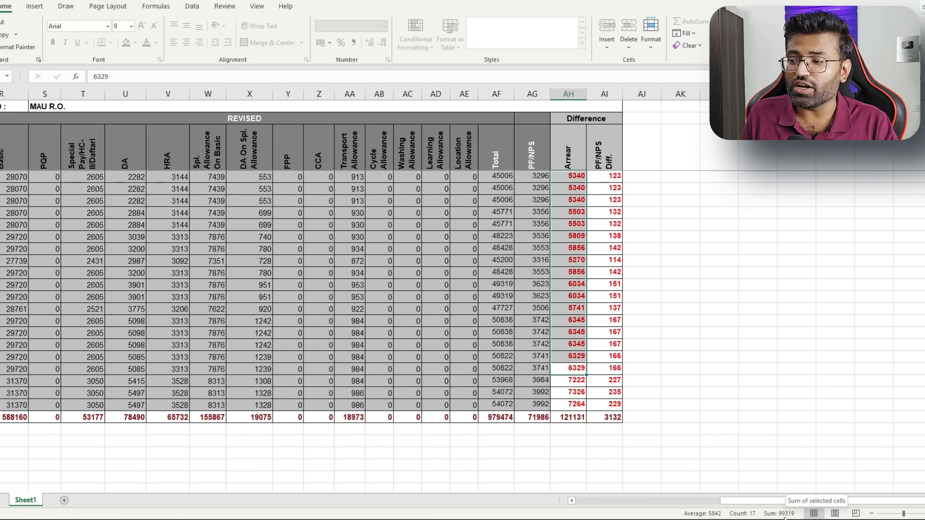
key(alt+Tab)
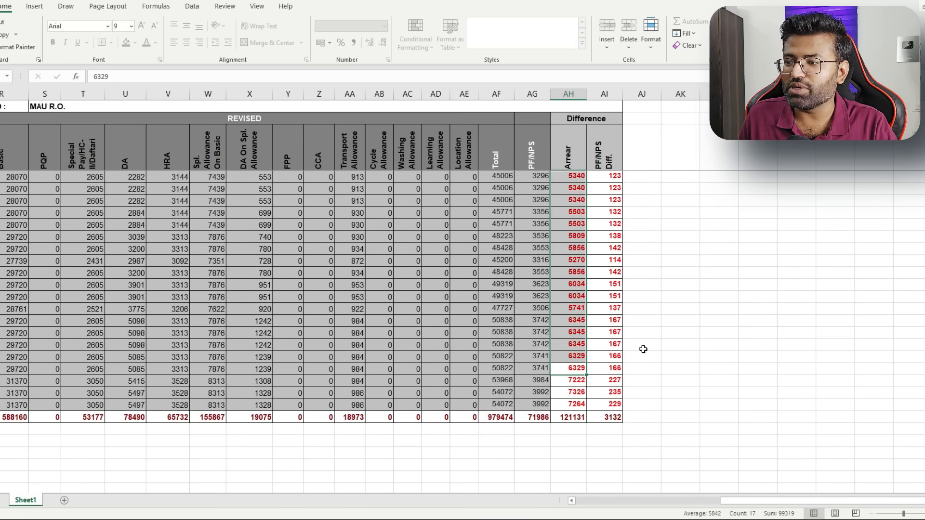
Recheck the arrear sums: rows 7222–7264 total 21812 and rows 5340–6329 total 99319
drag(576, 369, 576, 234)
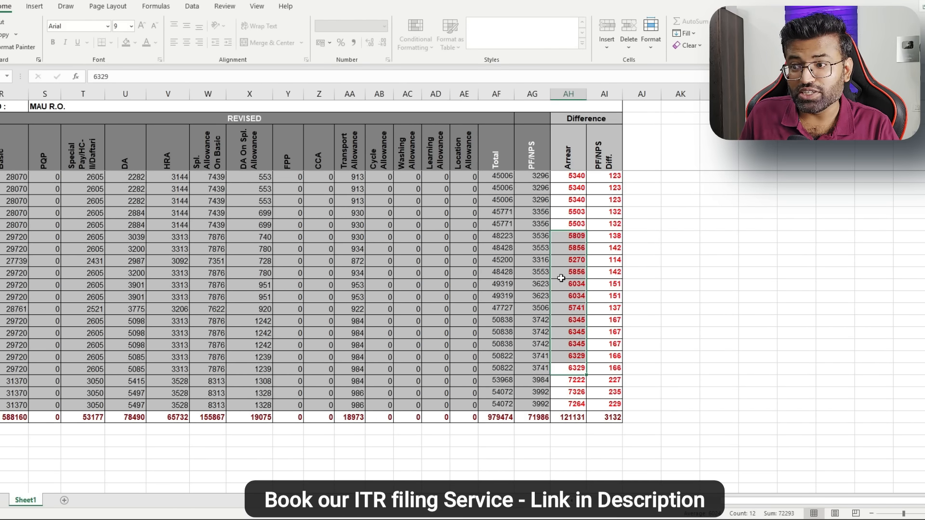
drag(574, 225, 570, 178)
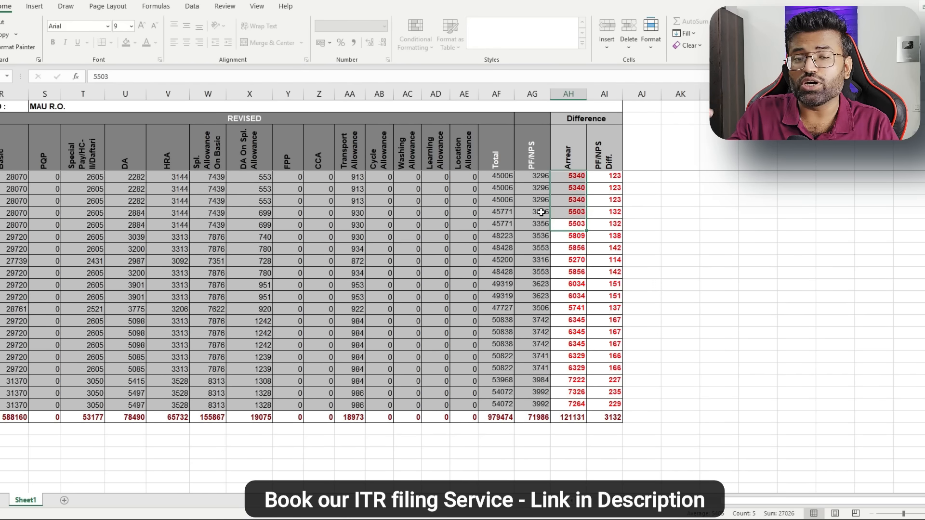
click(572, 382)
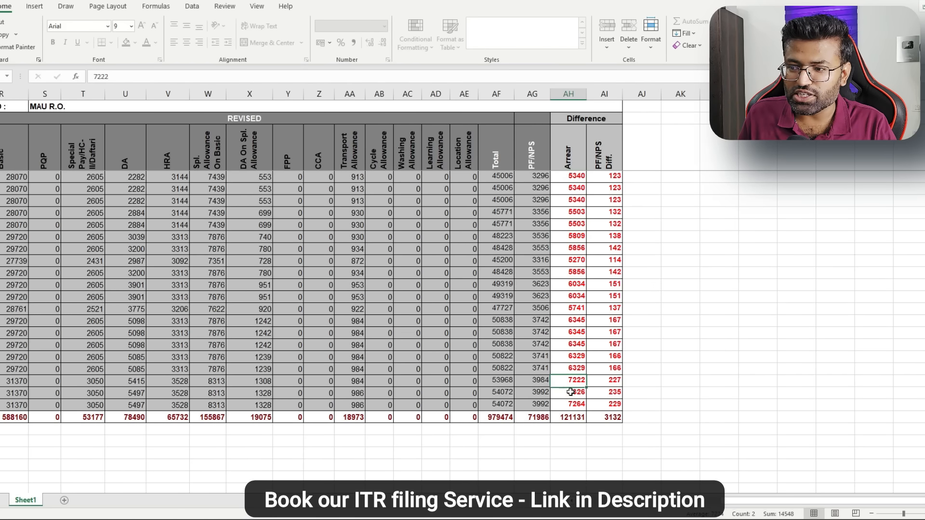
drag(572, 382, 570, 406)
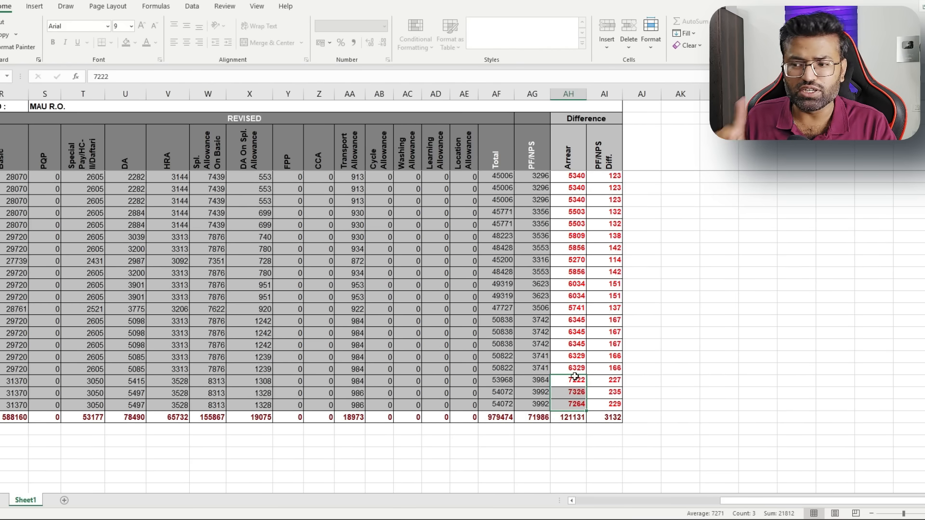
drag(574, 370, 571, 181)
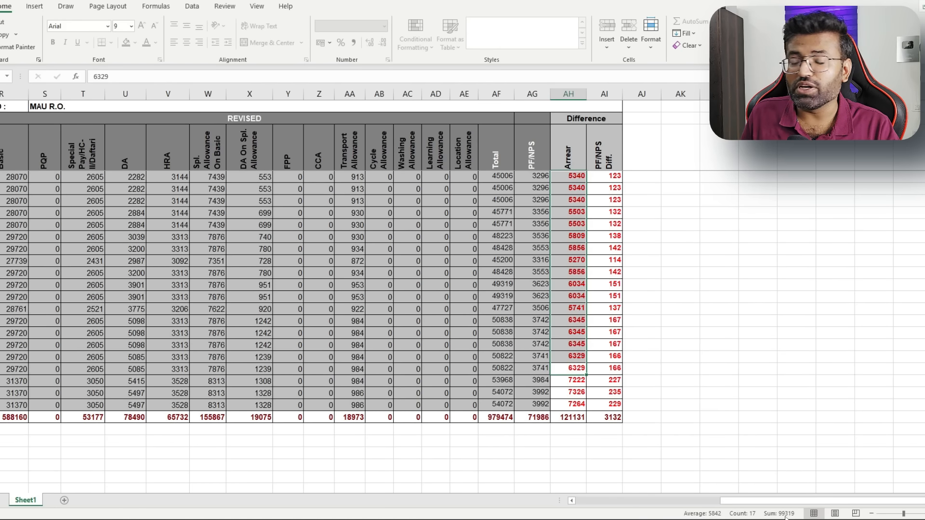
key(alt+Tab)
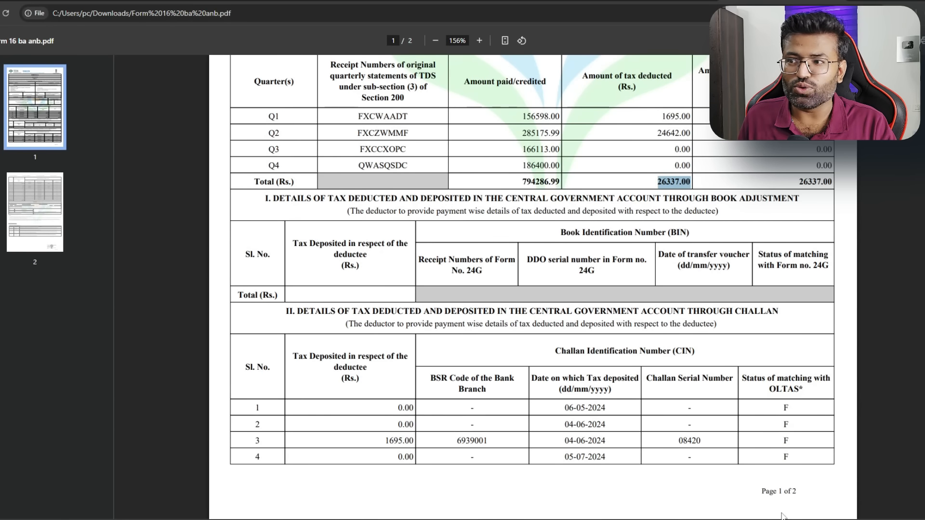
drag(522, 179, 559, 179)
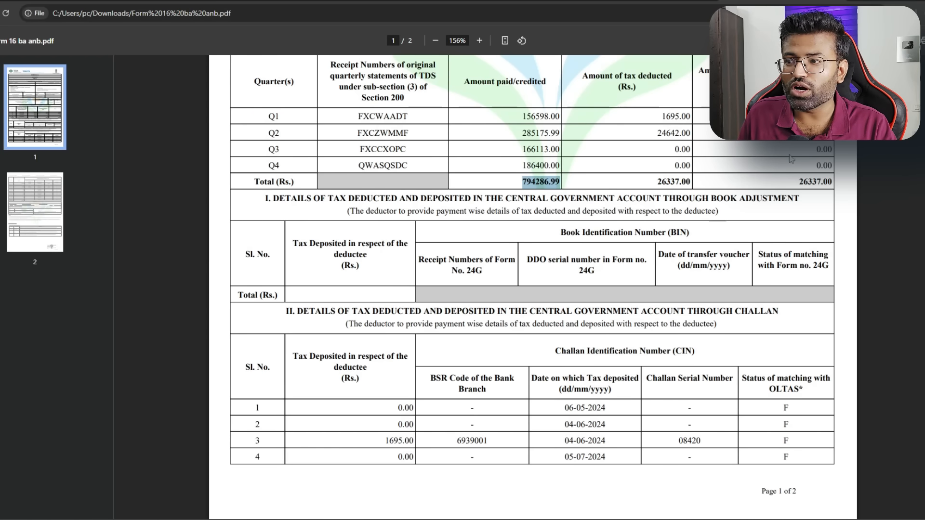
drag(656, 182, 696, 182)
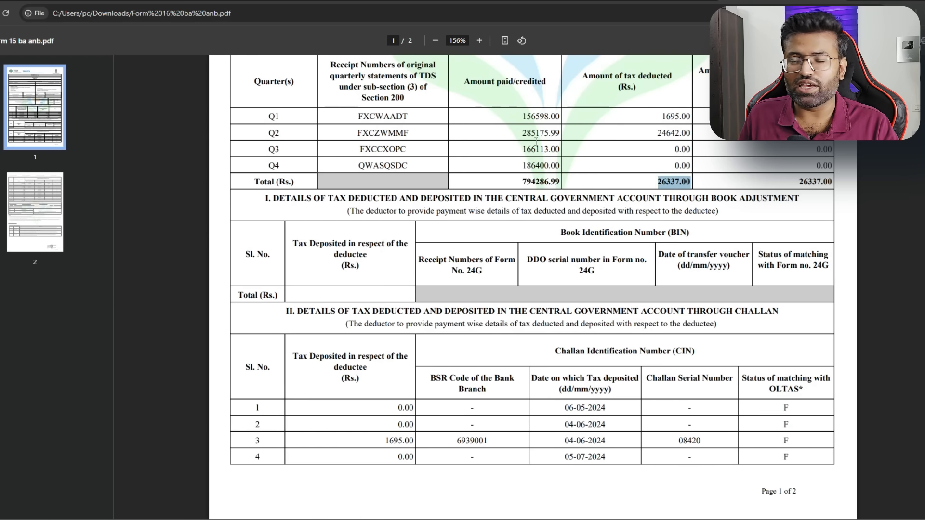
Start filing the AY 2025-26 income tax return in Online mode
click(175, 2)
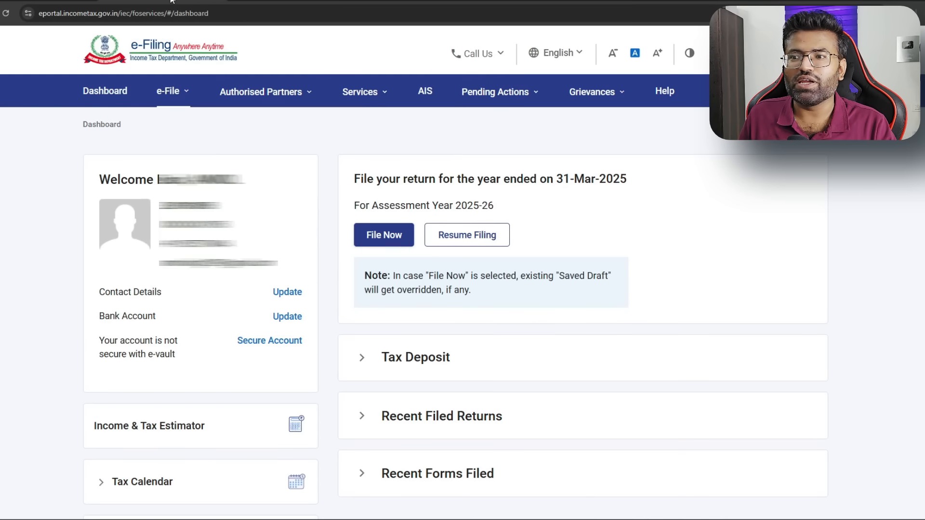
click(173, 91)
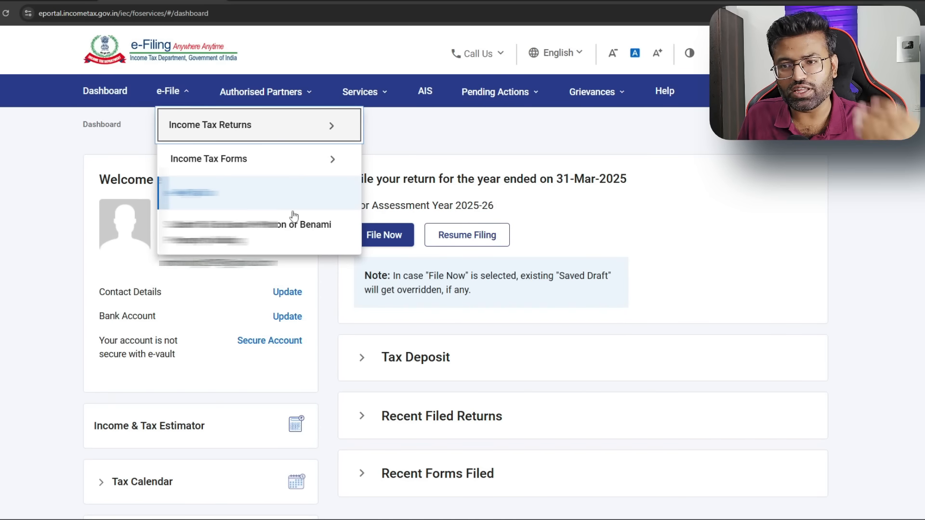
click(388, 236)
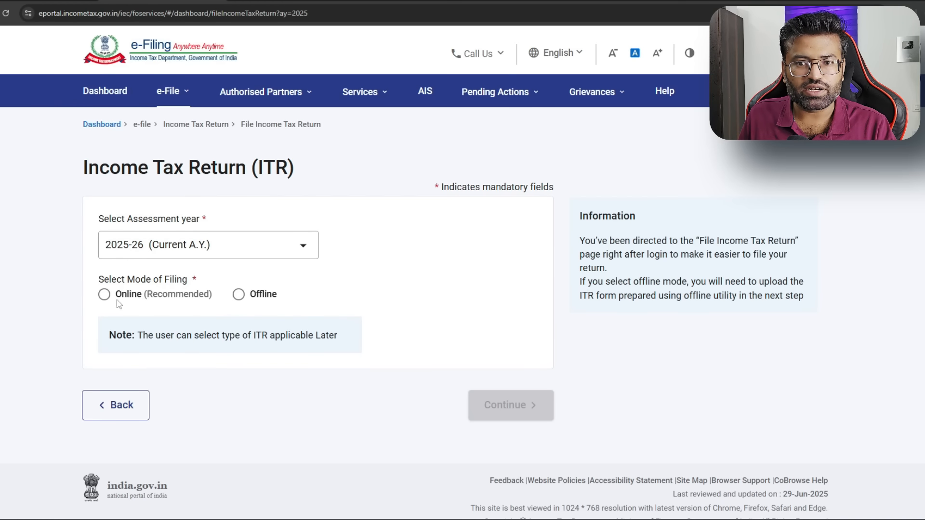
click(103, 295)
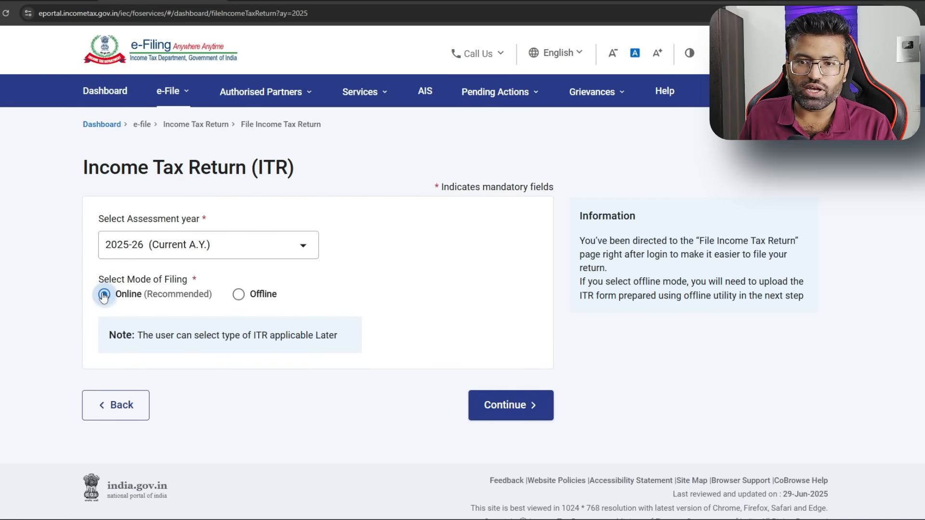
click(510, 407)
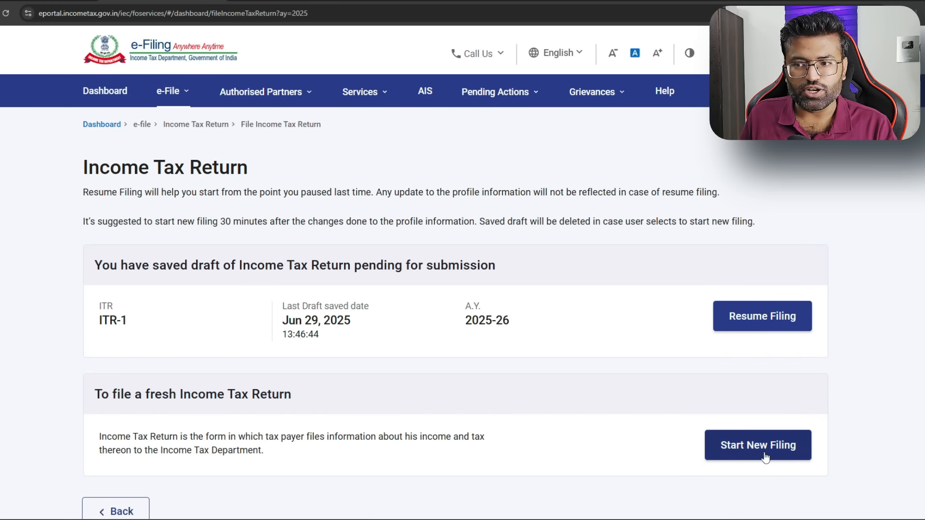
Start a fresh ITR-1 as an Individual and acknowledge the new tax regime notice
click(766, 456)
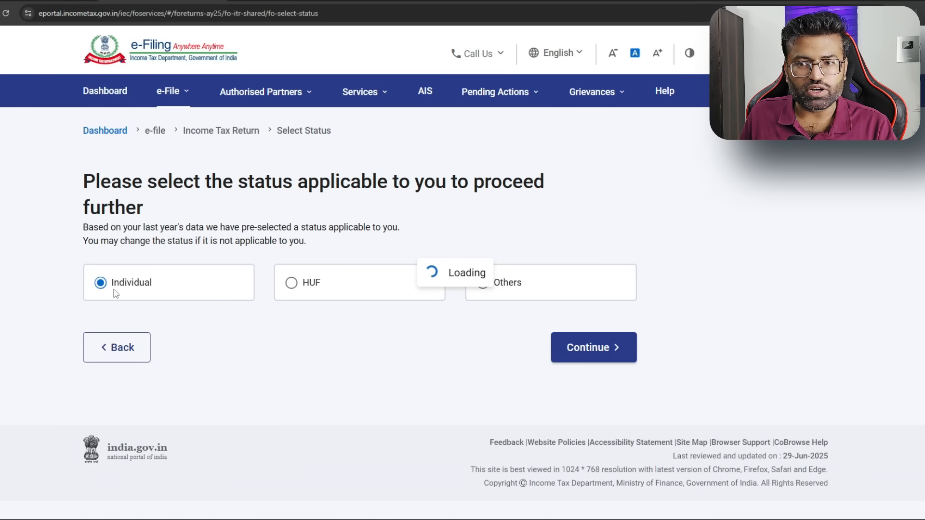
click(593, 358)
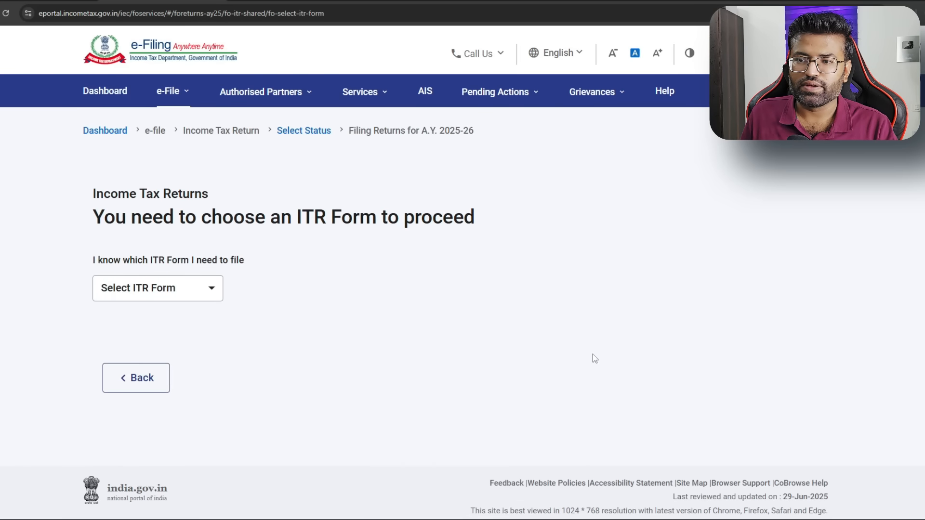
click(207, 288)
click(182, 345)
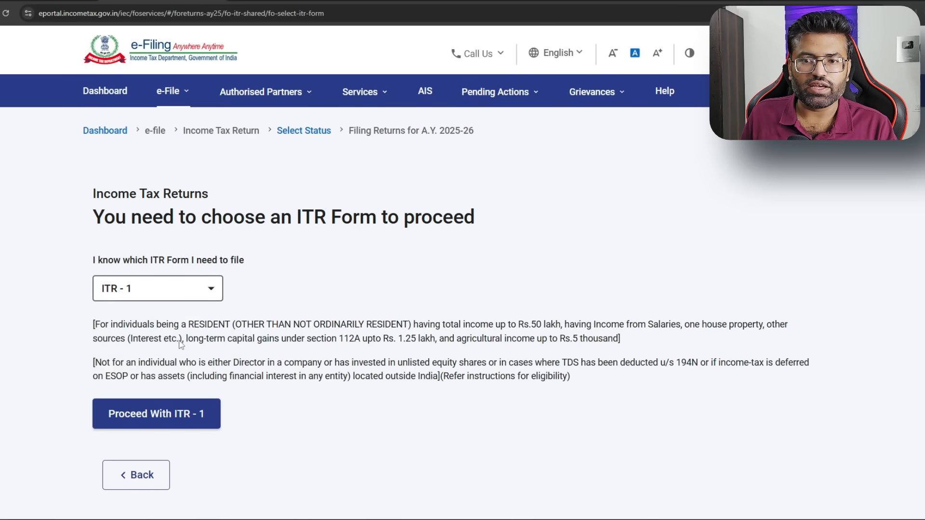
click(191, 414)
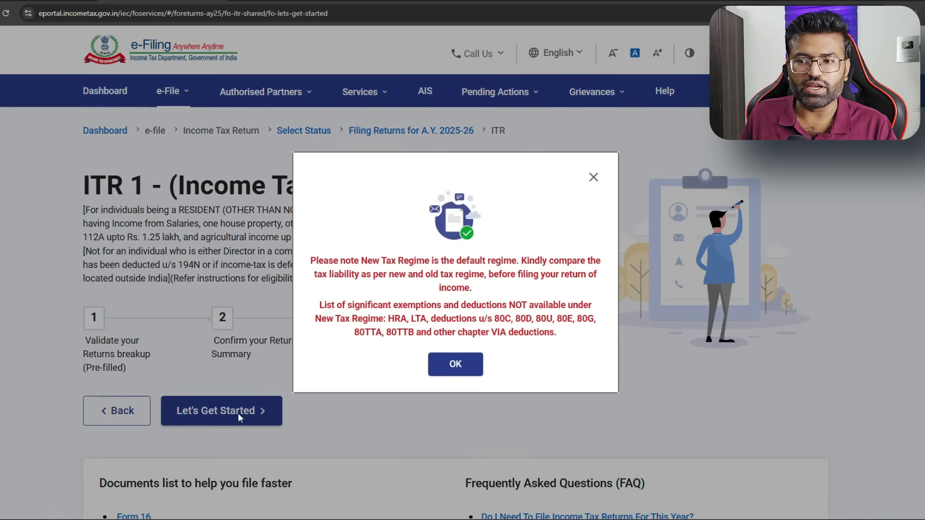
click(463, 372)
click(234, 414)
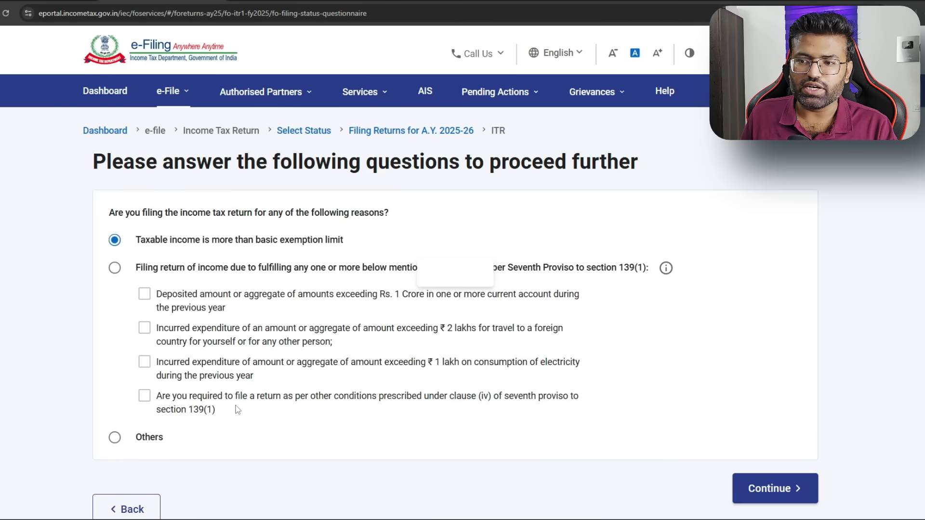
drag(143, 243, 344, 241)
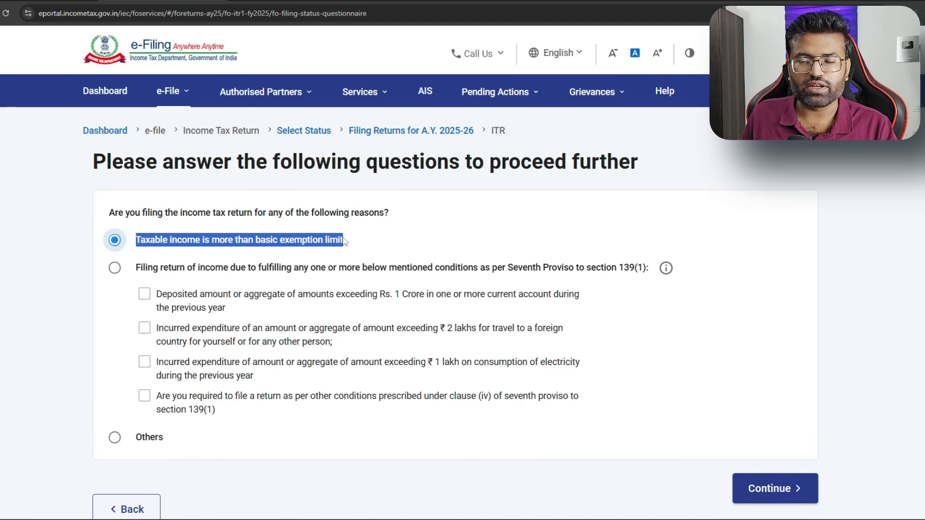
scroll(789, 346, down, 3)
Move to the return summary, dismiss the pre-fill notice, and open Personal Information
click(745, 367)
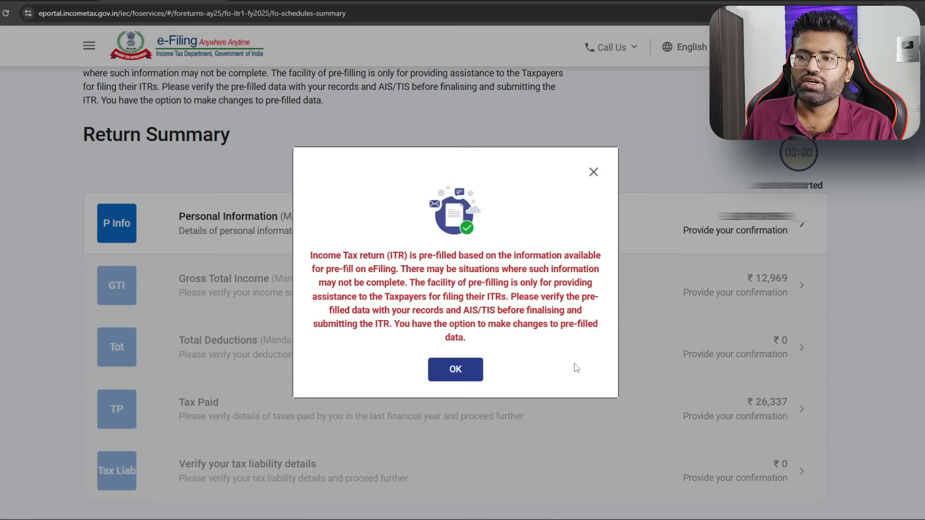
click(462, 368)
click(722, 250)
scroll(722, 250, down, 10)
scroll(721, 248, up, 1)
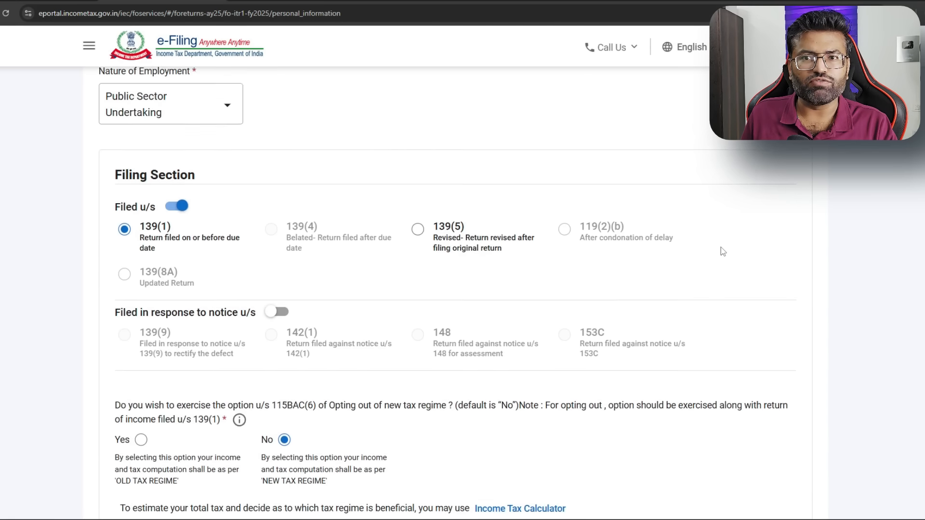
scroll(720, 247, down, 1)
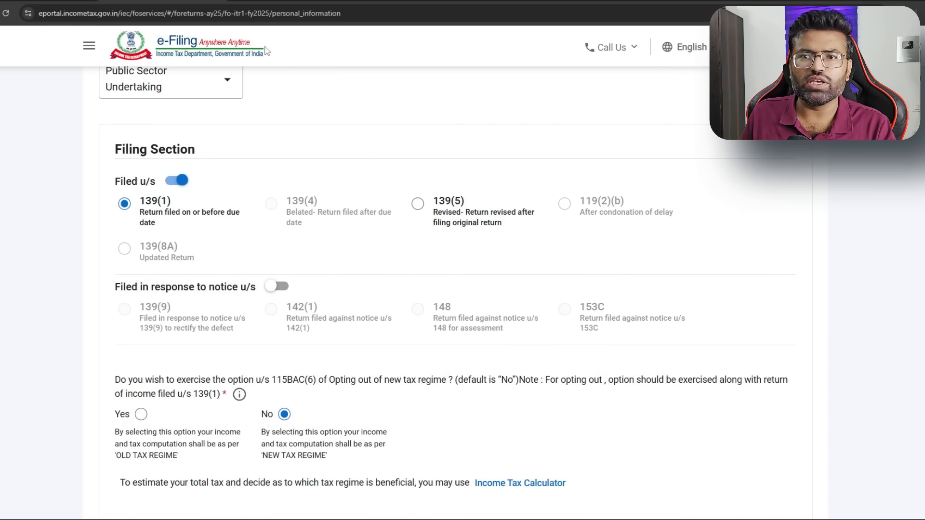
Set nature of employment to State Government and confirm the personal information
click(227, 88)
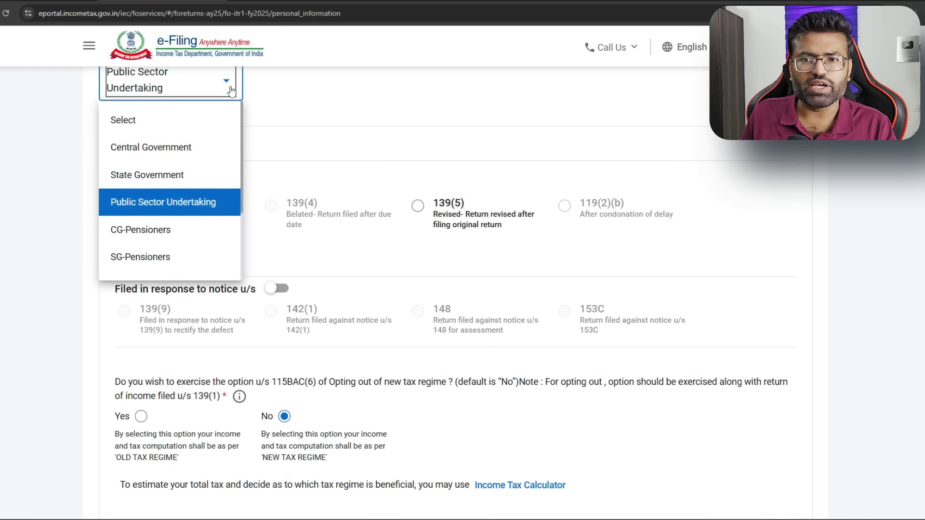
click(203, 174)
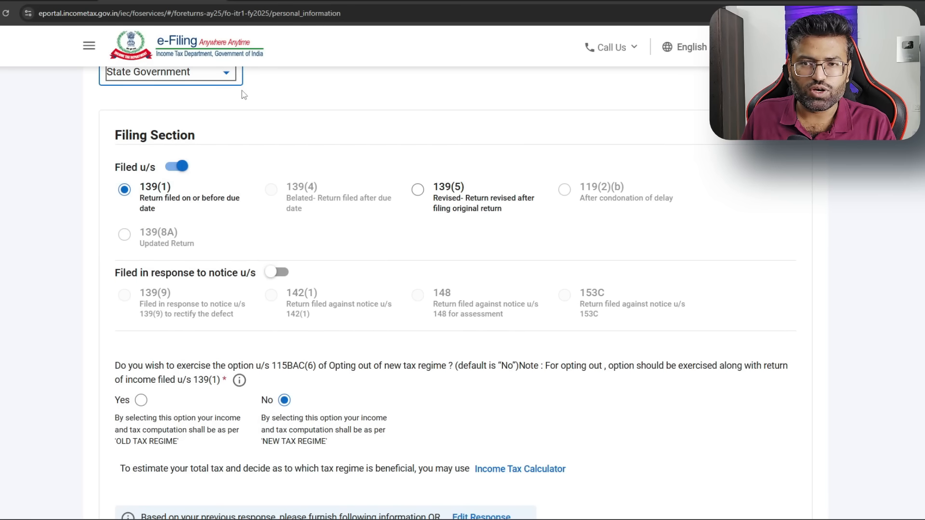
scroll(244, 95, down, 1)
scroll(244, 95, down, 2)
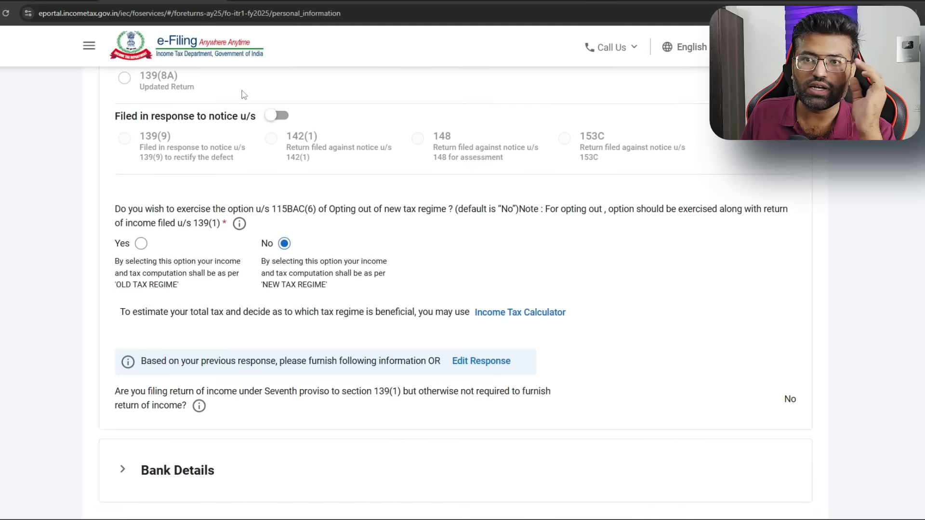
scroll(231, 96, up, 1)
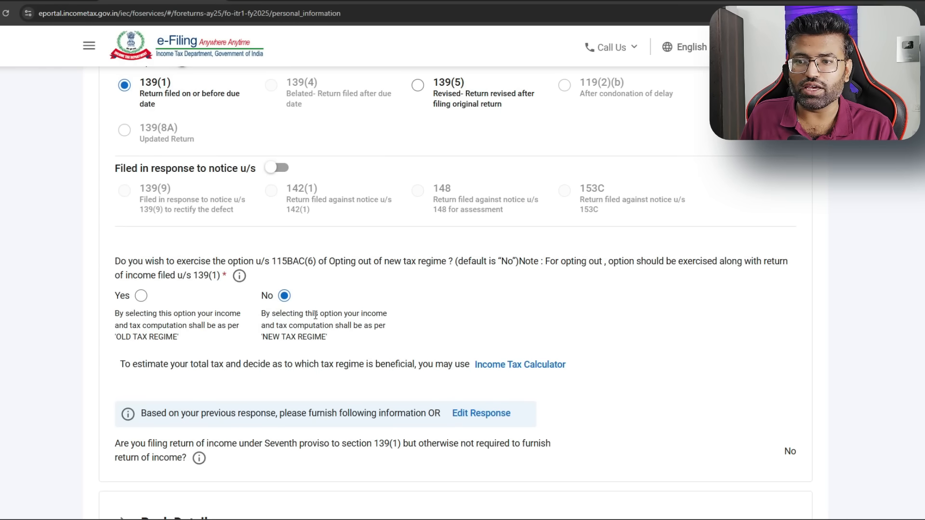
scroll(484, 318, down, 3)
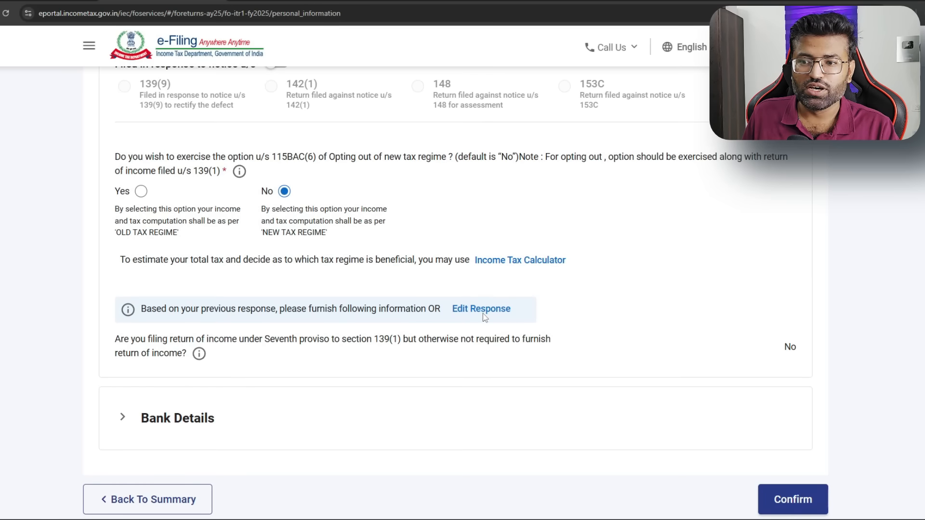
scroll(160, 418, down, 3)
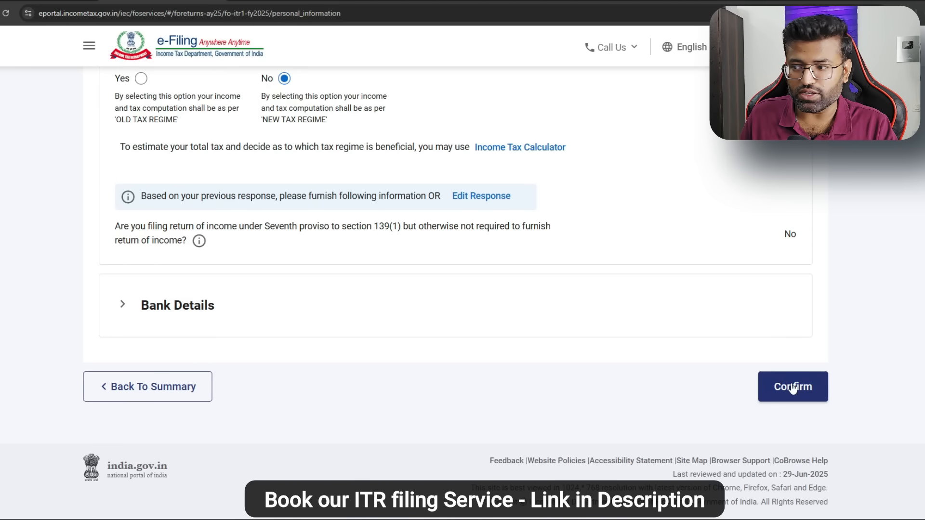
click(792, 388)
scroll(597, 366, up, 1)
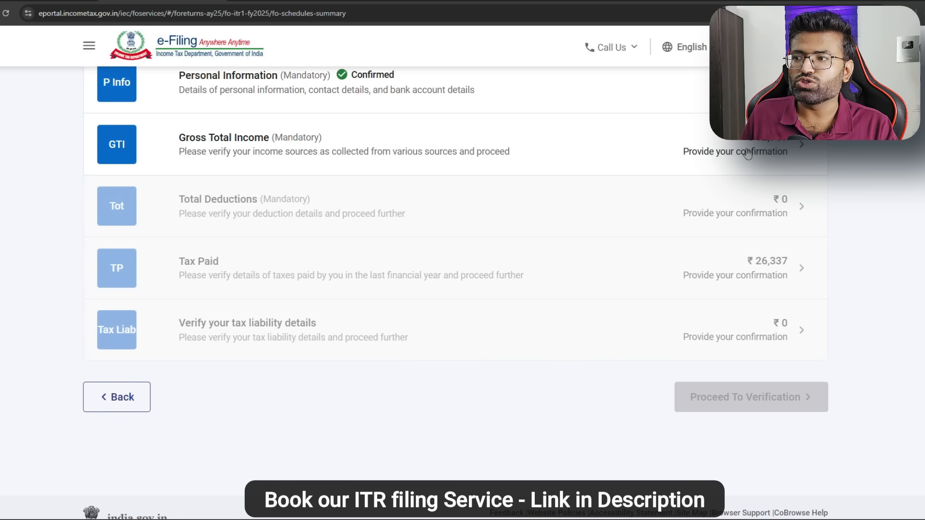
Open the B1 salary breakup and delete the 9292 section 17(1) salary figure
click(768, 154)
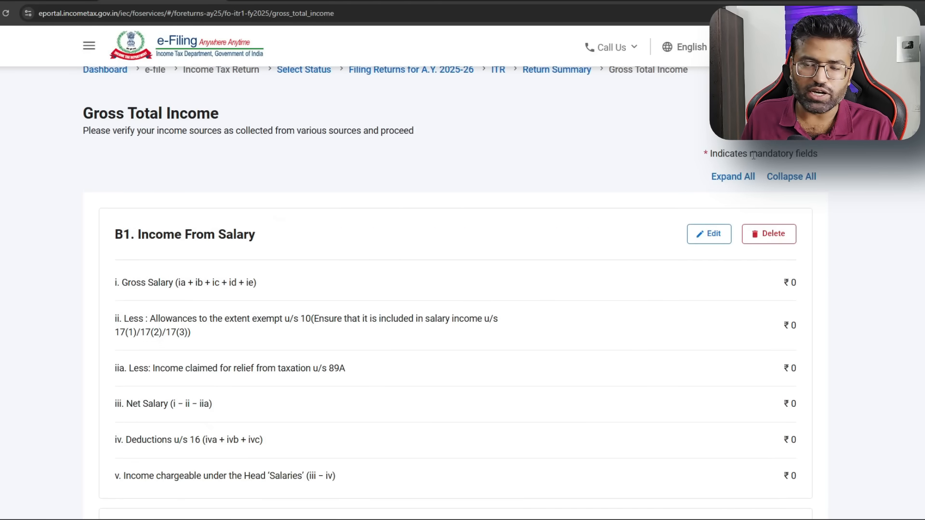
click(720, 236)
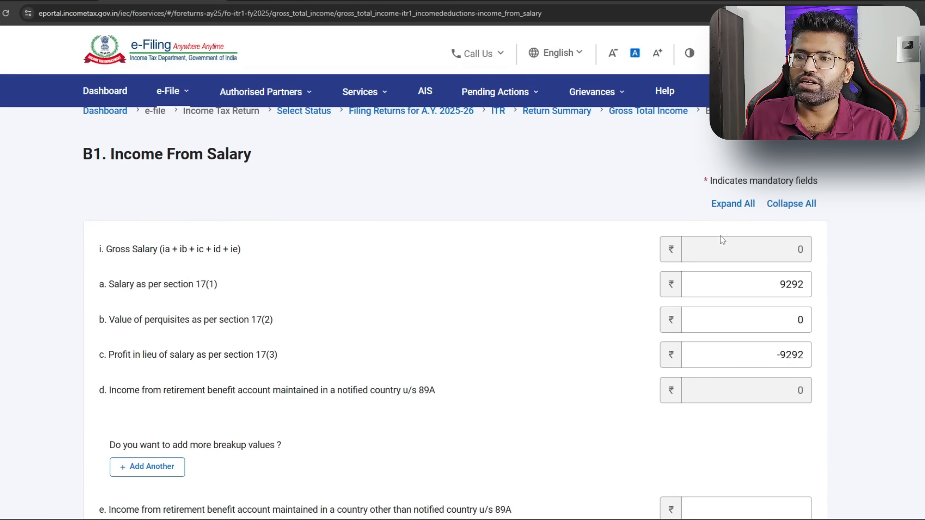
drag(120, 292, 227, 293)
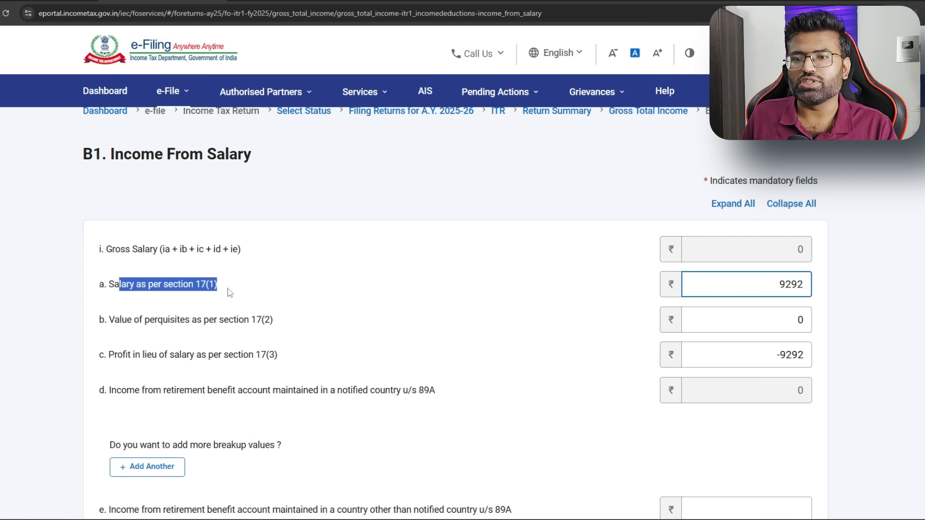
drag(784, 281, 824, 285)
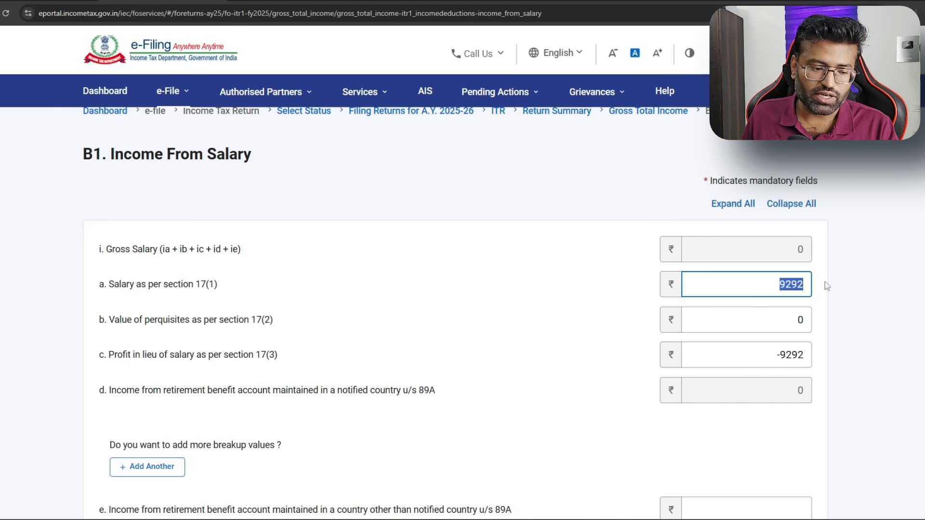
key(BackSpace)
scroll(768, 218, down, 1)
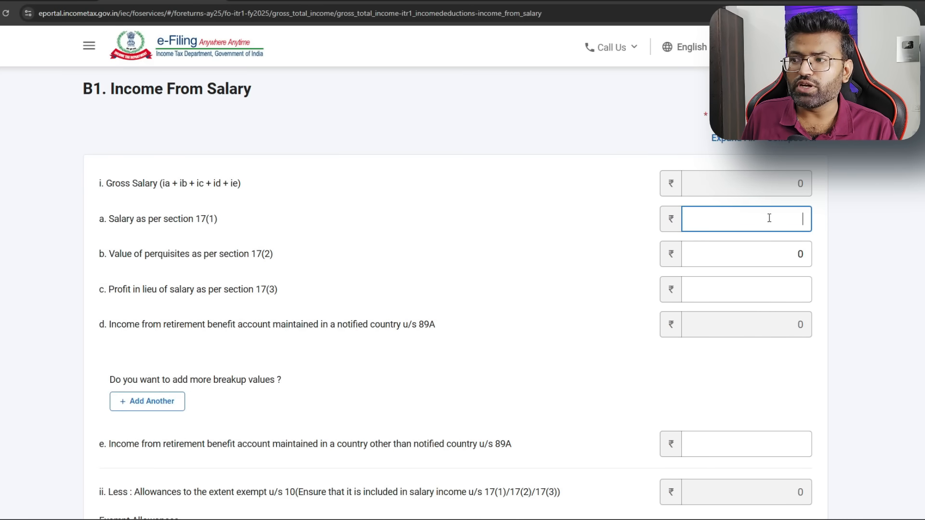
Pick up the 794287.00 salary total from the Form 16 PDF
click(675, 1)
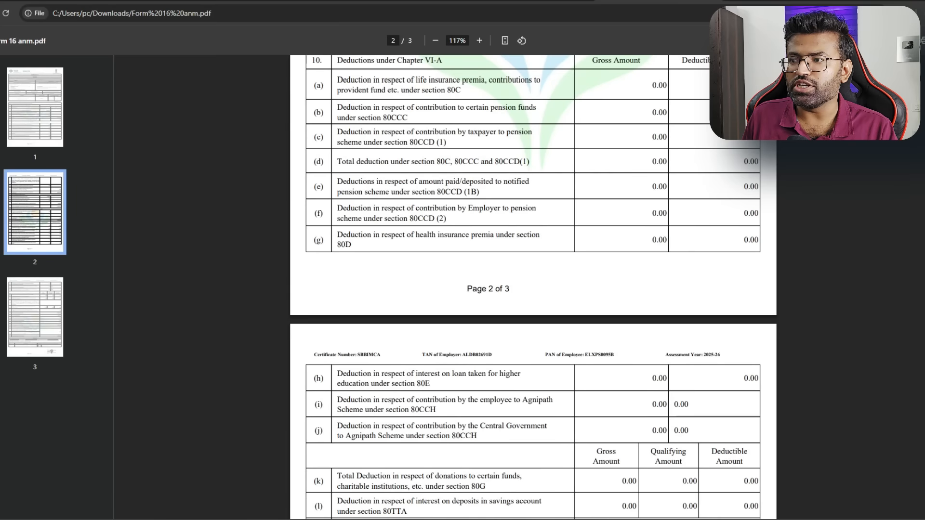
scroll(686, 120, up, 6)
scroll(658, 159, up, 2)
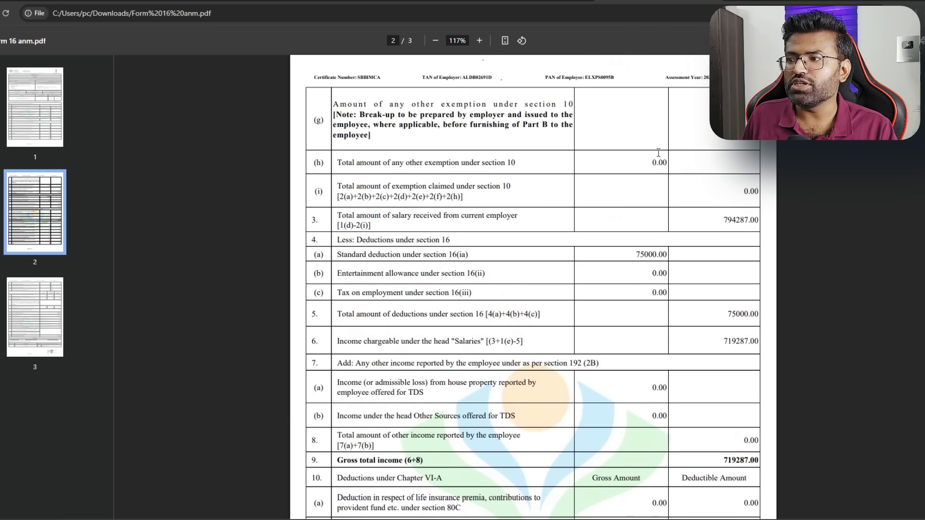
double_click(722, 275)
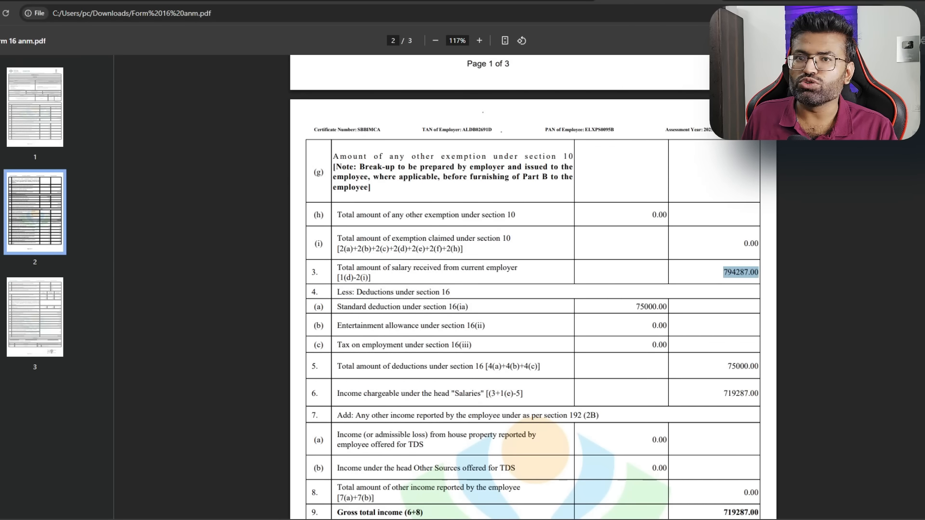
click(164, 1)
Enter 794287 as section 17(1) salary, check the ₹75,000 standard deduction, and save
text(794287)
click(644, 192)
scroll(671, 221, down, 1)
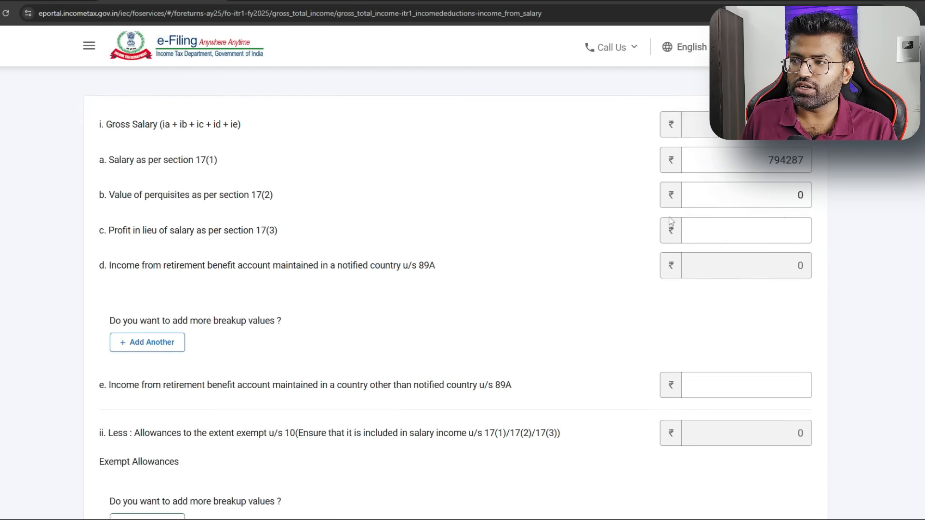
scroll(671, 222, down, 8)
scroll(783, 181, up, 4)
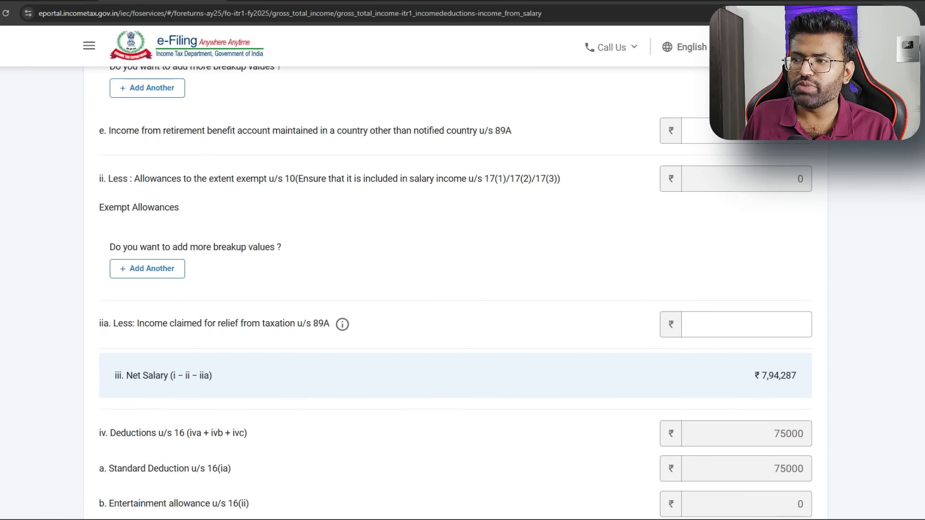
scroll(660, 238, up, 3)
click(727, 284)
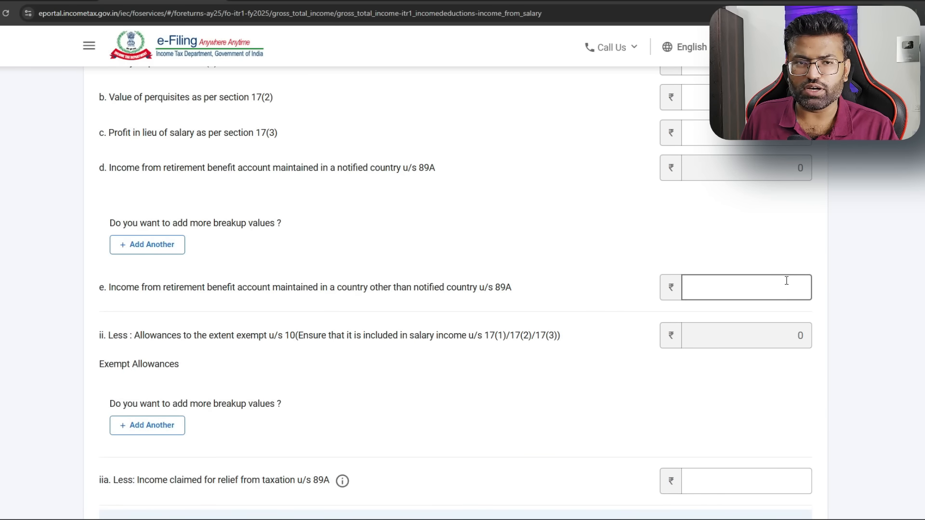
scroll(767, 277, down, 7)
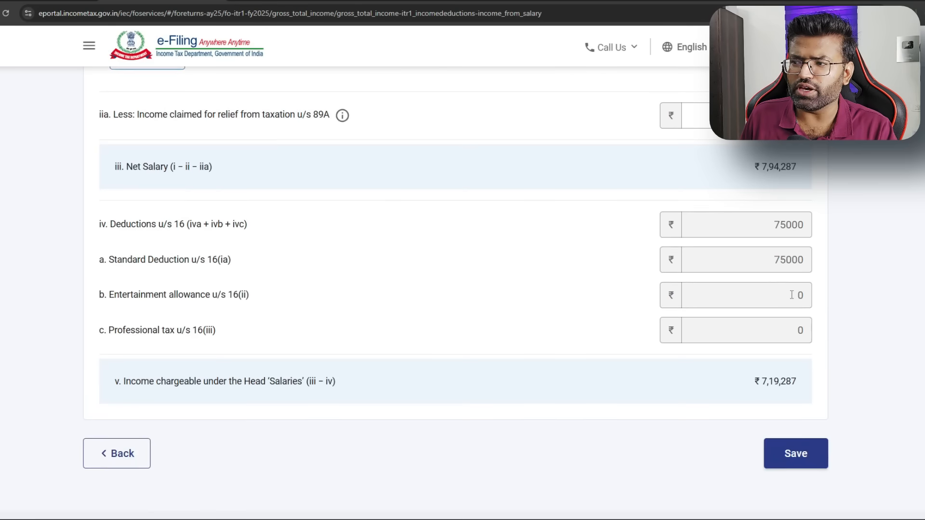
drag(774, 207, 825, 208)
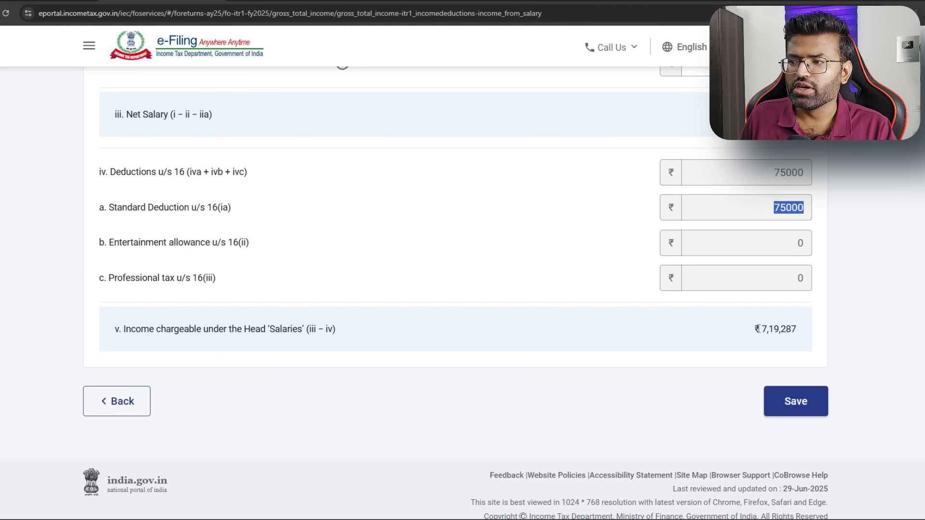
drag(759, 330, 810, 330)
click(816, 410)
scroll(570, 234, down, 6)
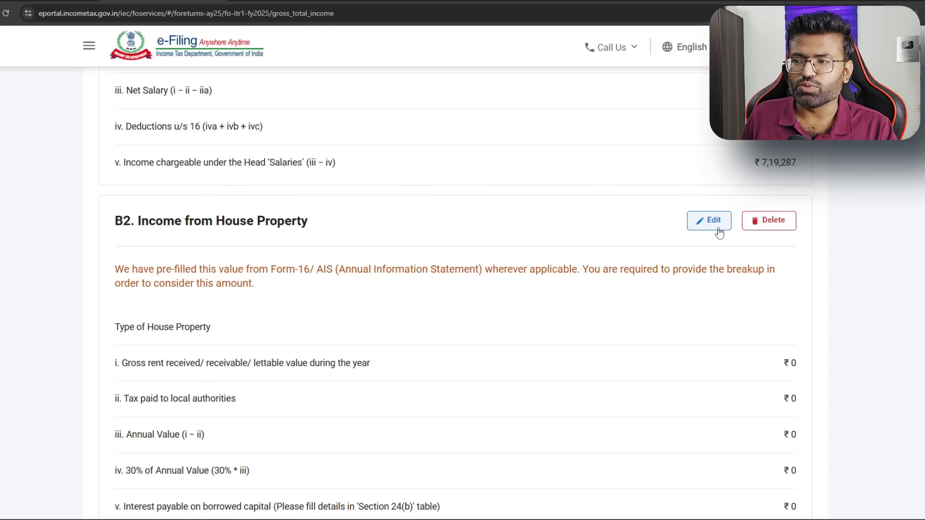
Review ₹7,843 deposit interest and ₹765 dividend, then confirm Gross Total Income of ₹7,32,256
scroll(500, 260, down, 6)
scroll(525, 298, down, 4)
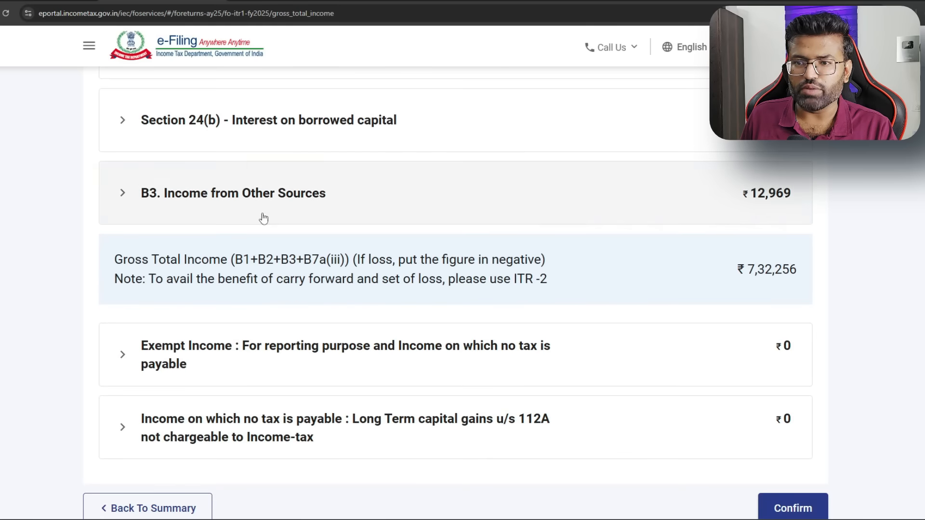
click(118, 192)
scroll(247, 237, down, 1)
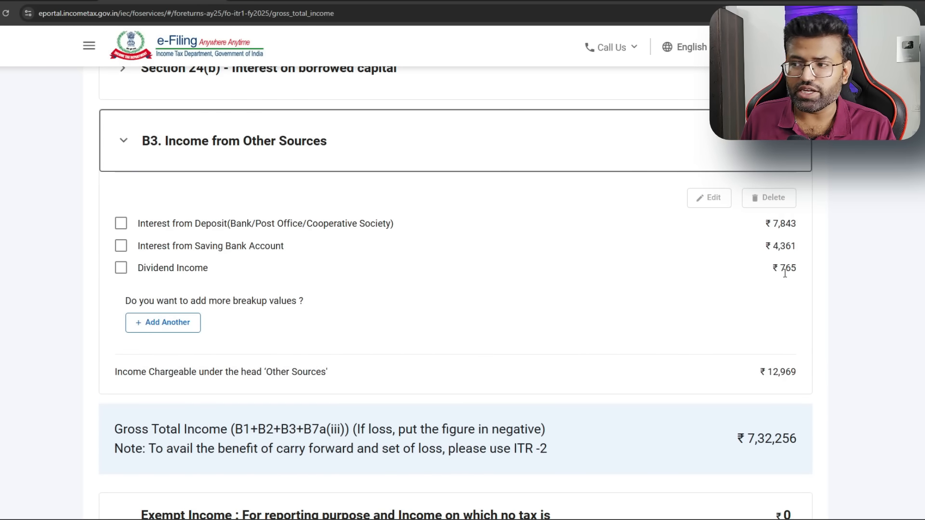
drag(800, 268, 773, 273)
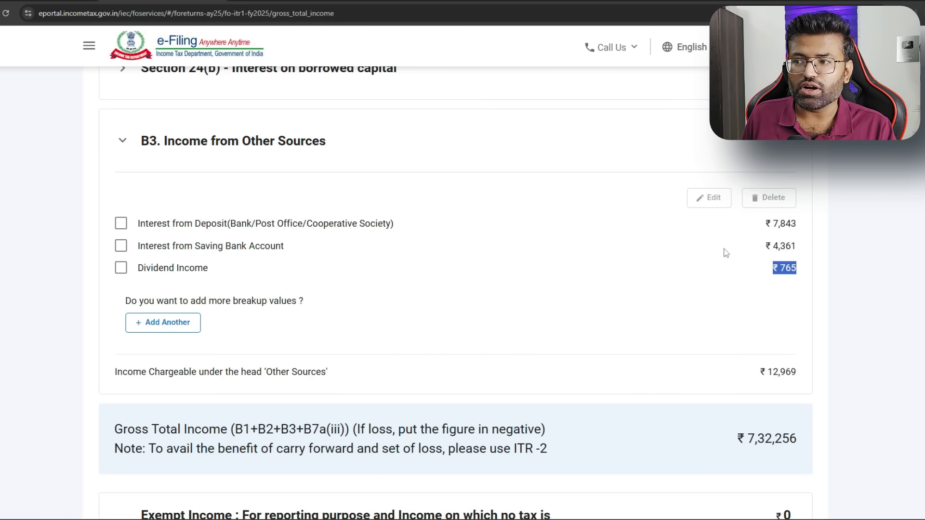
drag(791, 224, 769, 223)
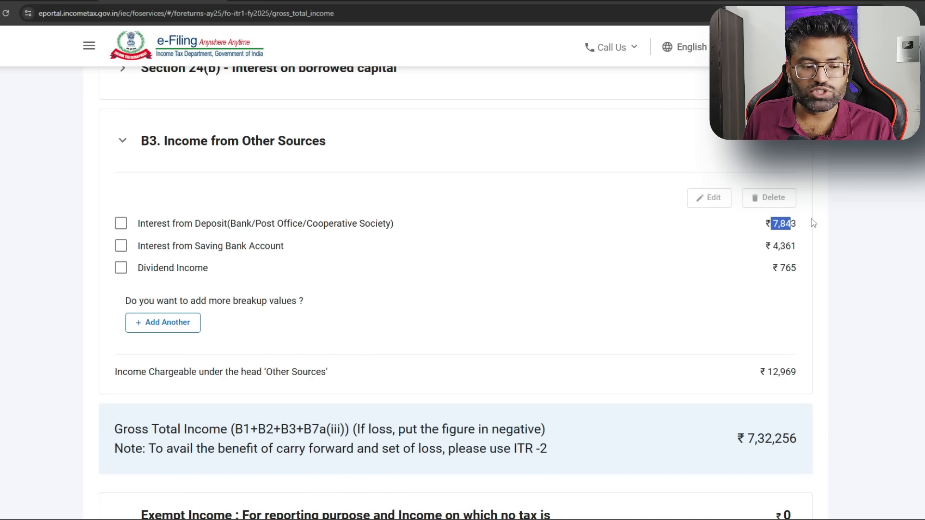
click(750, 227)
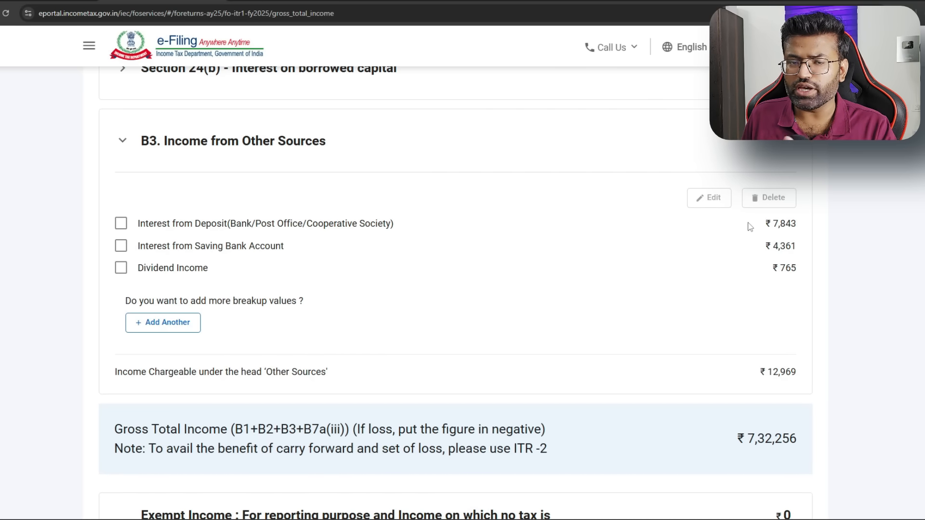
scroll(526, 235, down, 6)
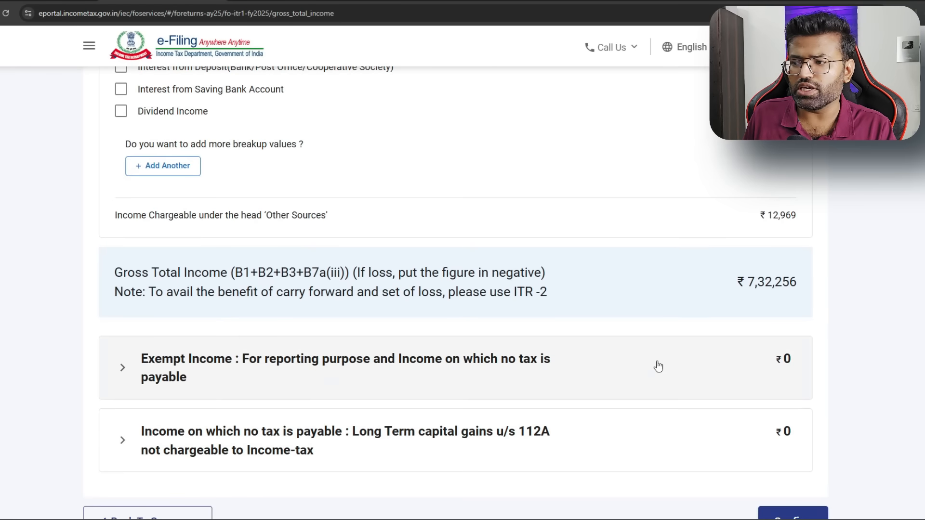
click(809, 390)
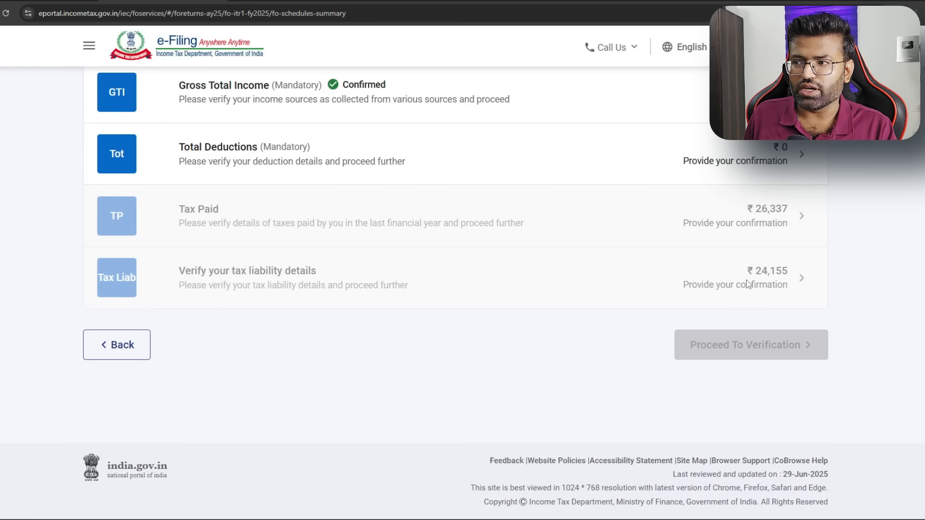
Open the Total Deductions schedule and confirm its ₹0 total deductions
scroll(330, 169, up, 1)
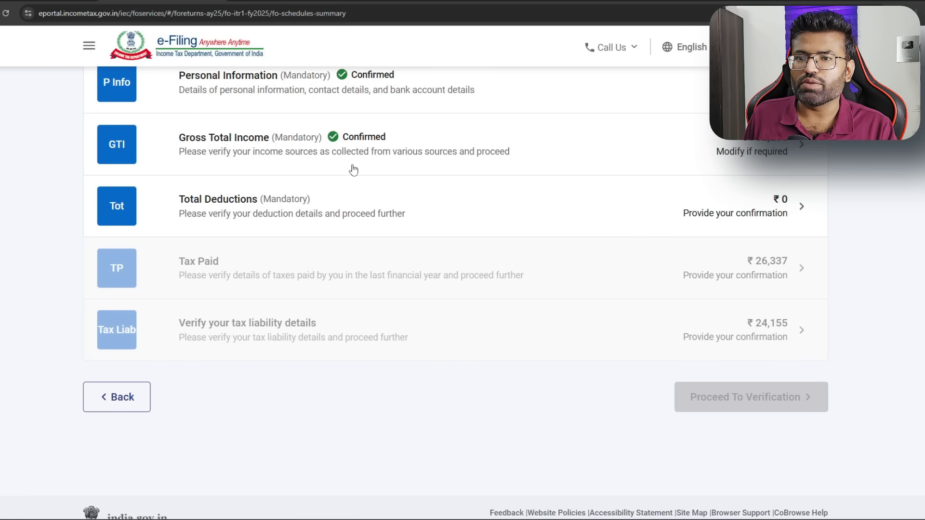
click(796, 206)
scroll(663, 260, down, 2)
scroll(664, 262, down, 6)
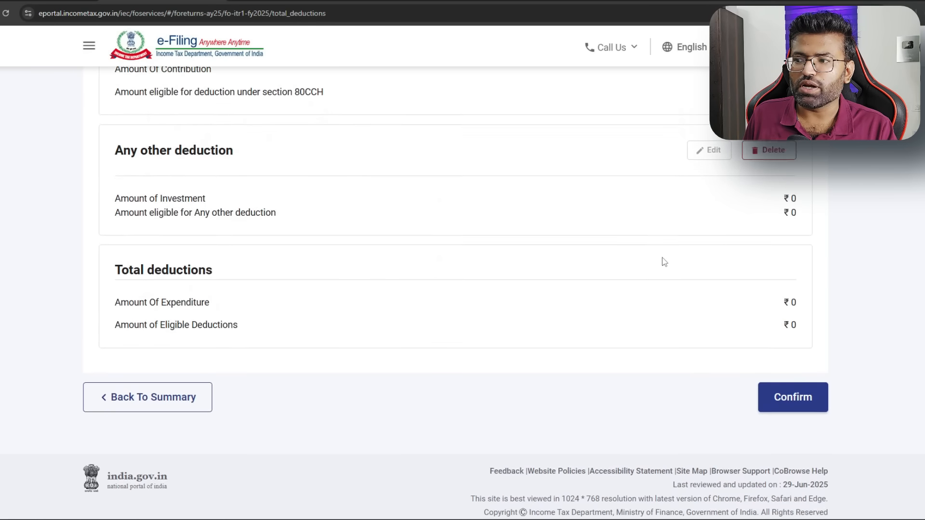
click(790, 391)
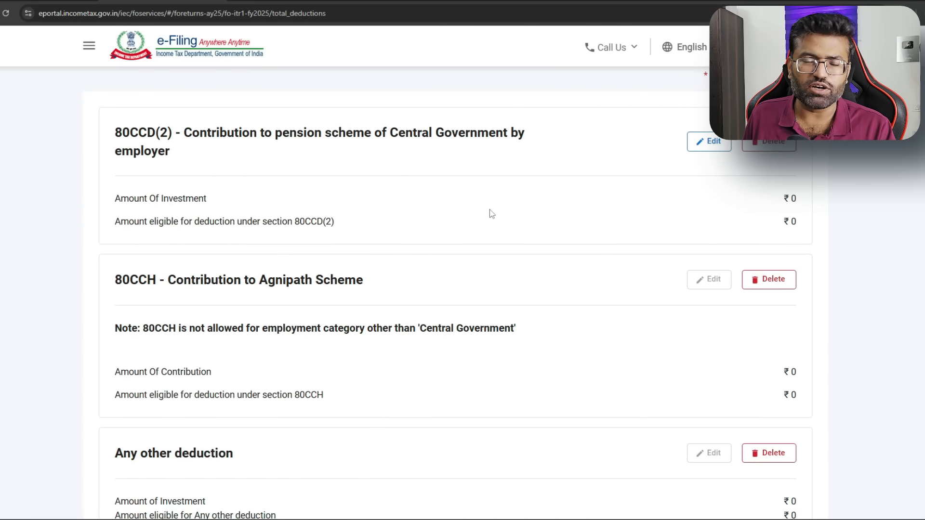
scroll(626, 250, down, 8)
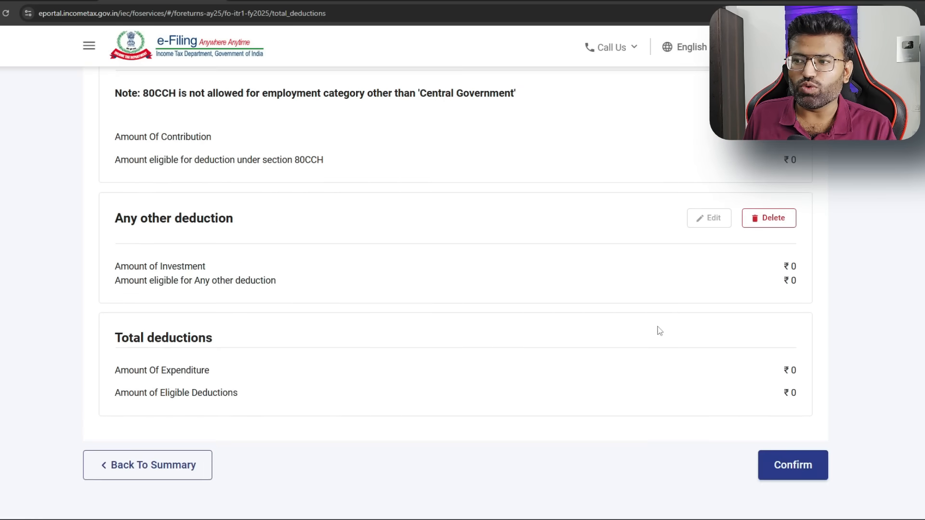
click(790, 388)
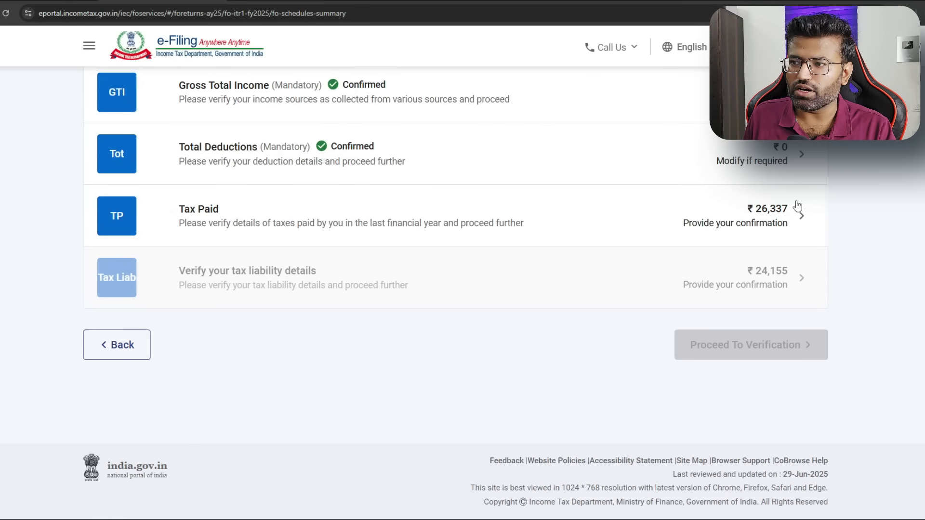
Review the ₹26,337 taxes paid and the Schedule TDS1 salary details, then confirm Tax Paid
click(802, 216)
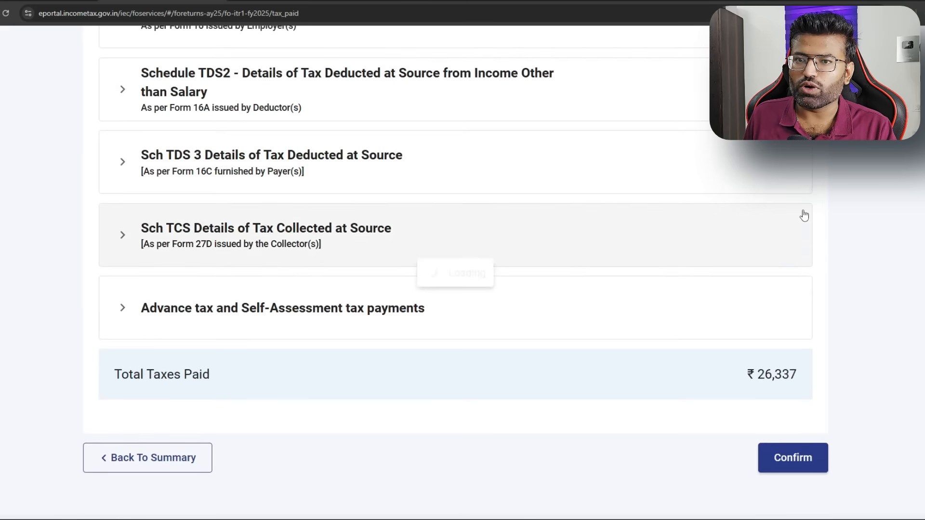
scroll(758, 207, down, 5)
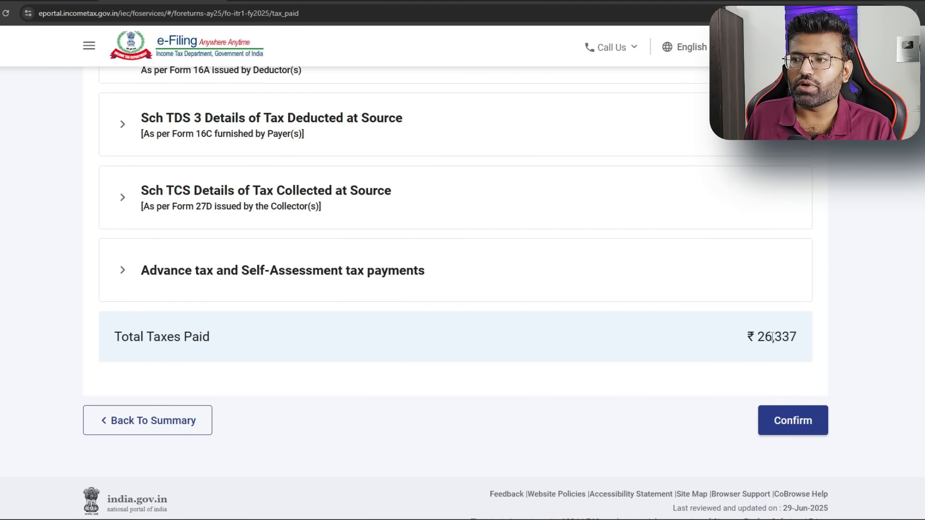
drag(748, 335, 818, 343)
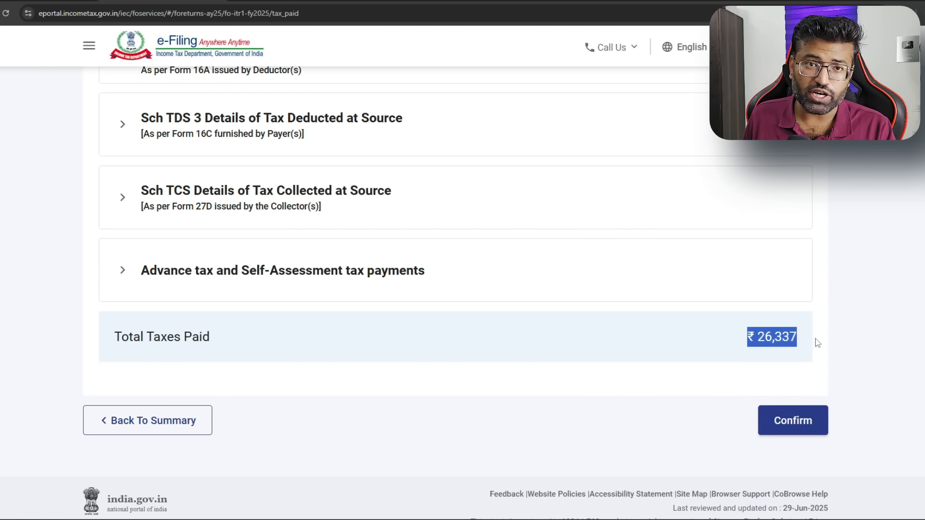
click(802, 424)
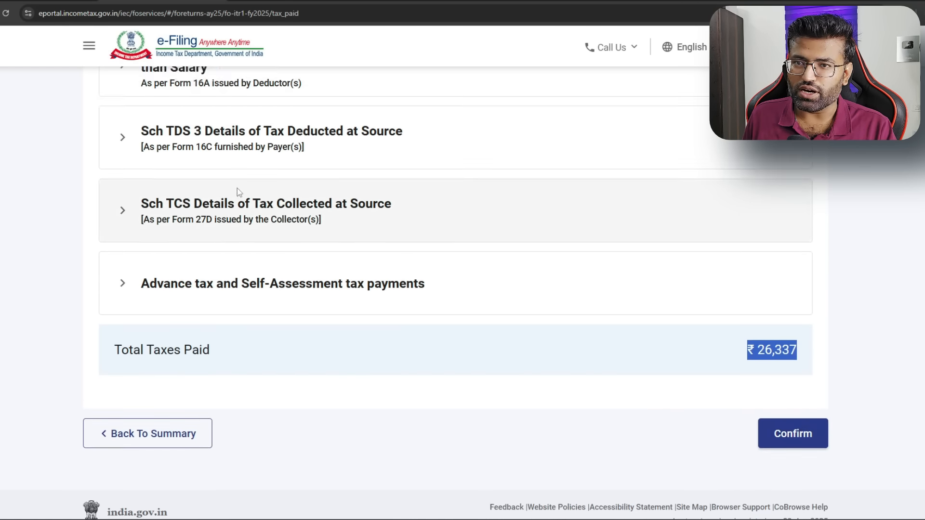
click(136, 195)
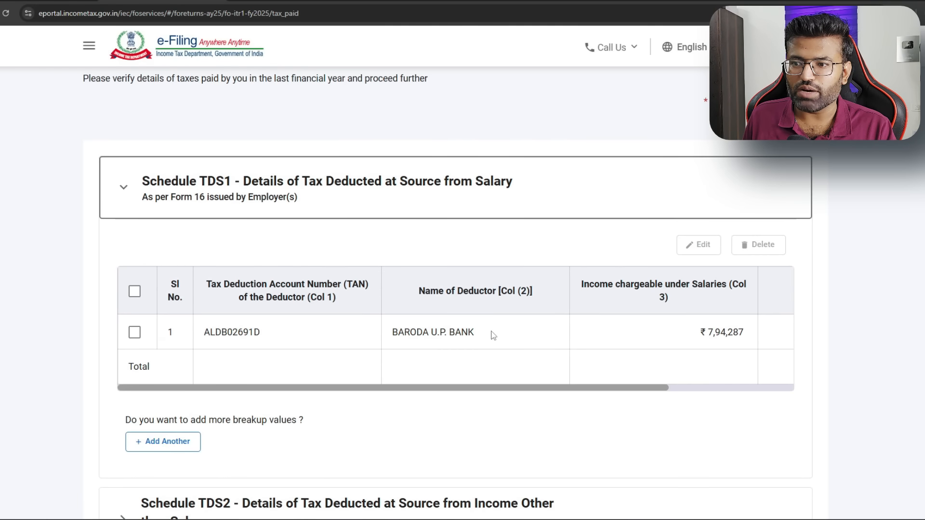
drag(430, 386, 554, 388)
drag(554, 335, 607, 345)
scroll(607, 345, down, 10)
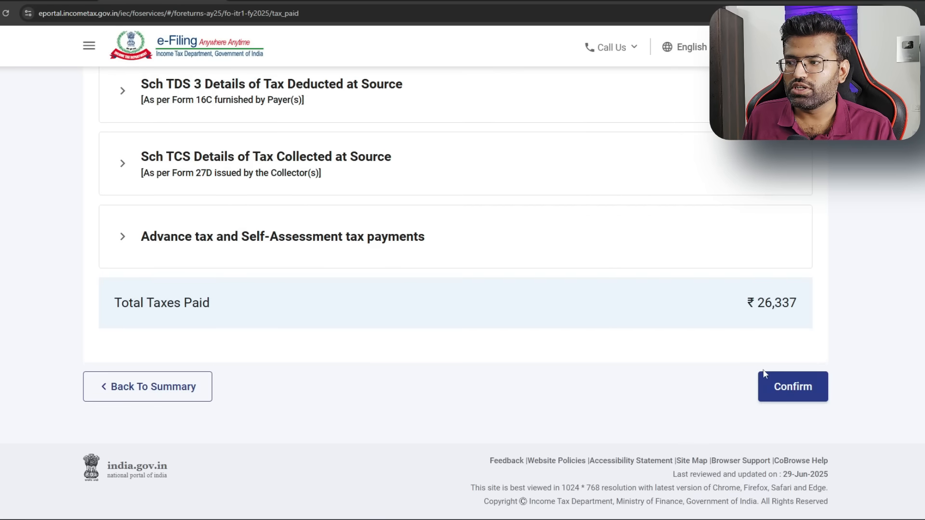
click(781, 388)
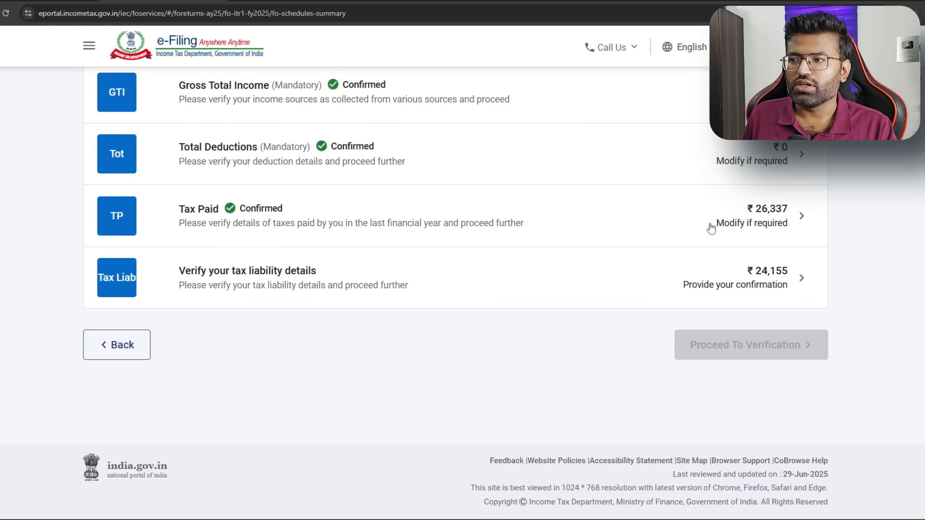
Review Relief u/s 89 at 0 and its Form 10E note, then confirm the ₹24,155 liability
click(769, 280)
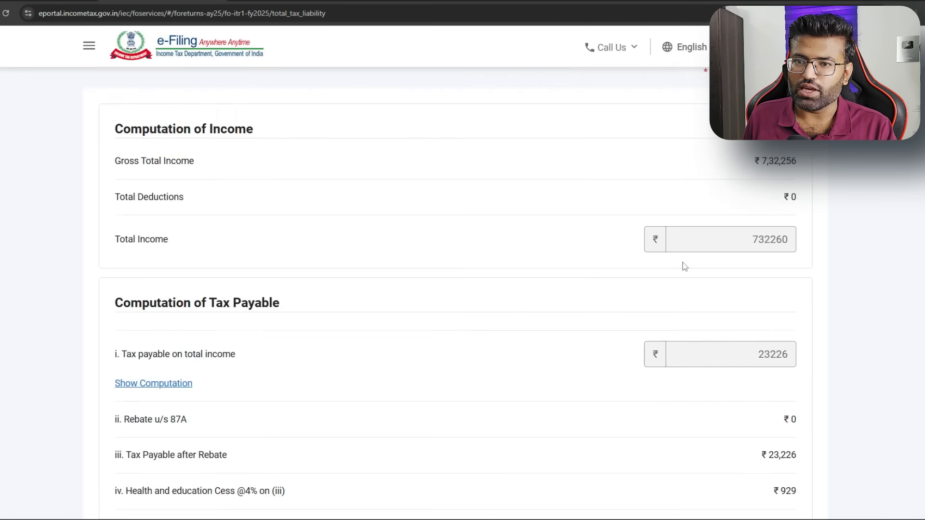
scroll(745, 225, down, 7)
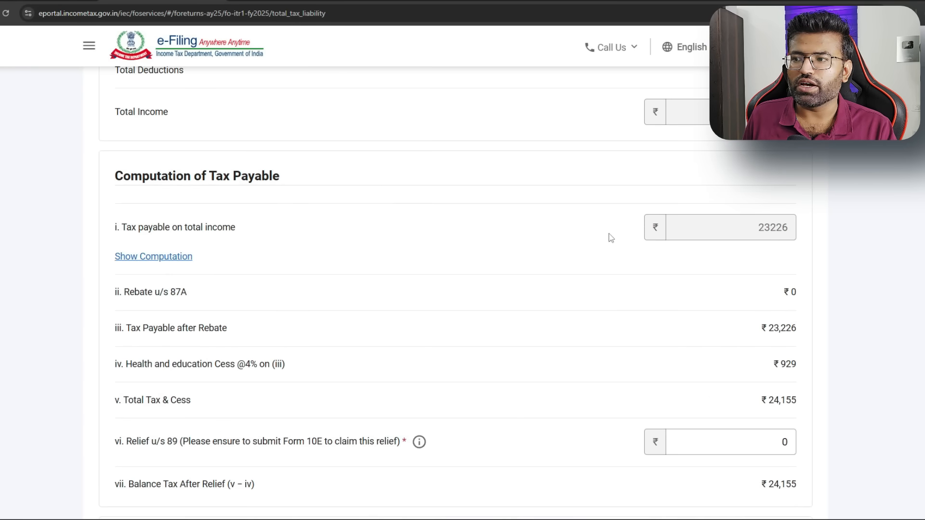
drag(126, 285, 412, 289)
click(682, 285)
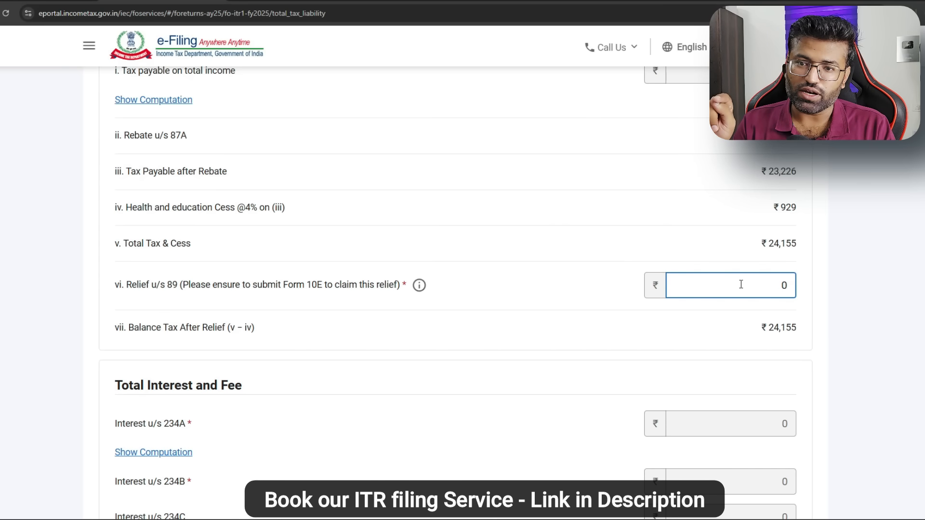
mouse_move(415, 289)
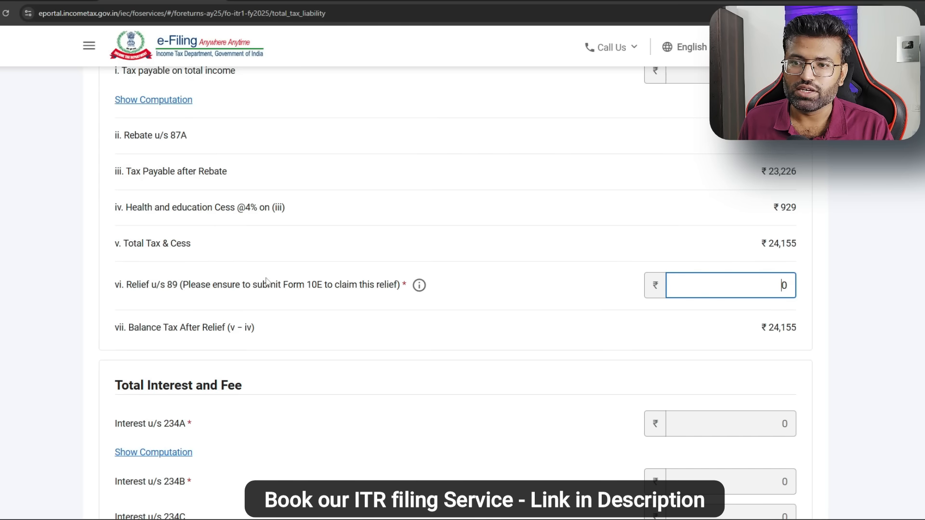
drag(251, 285, 326, 294)
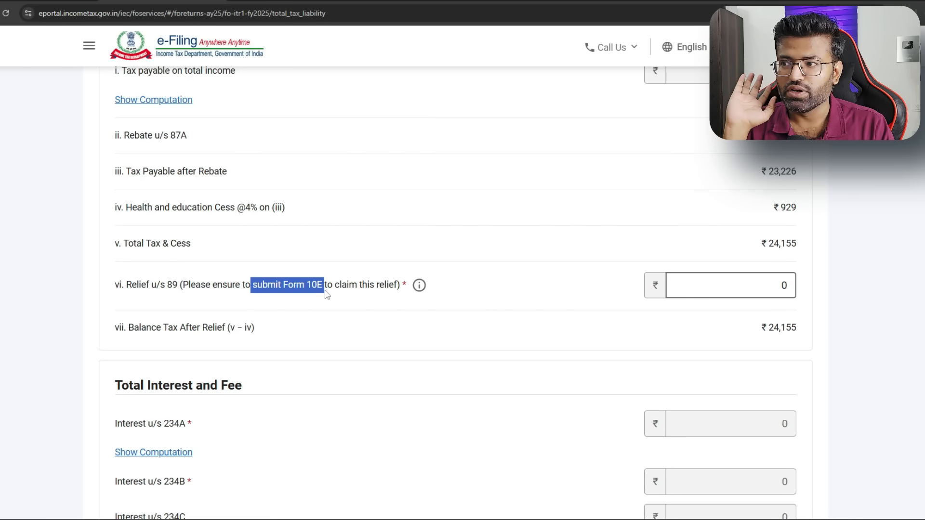
scroll(663, 336, down, 9)
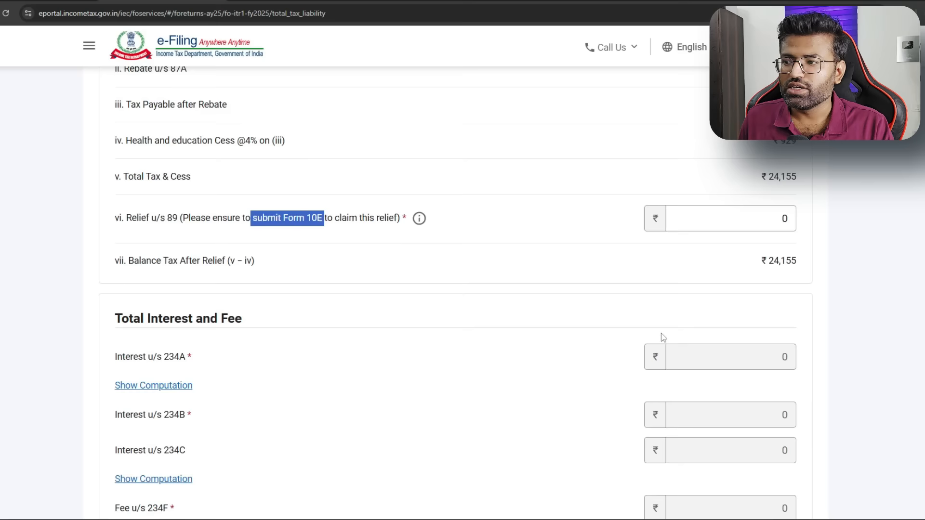
click(783, 386)
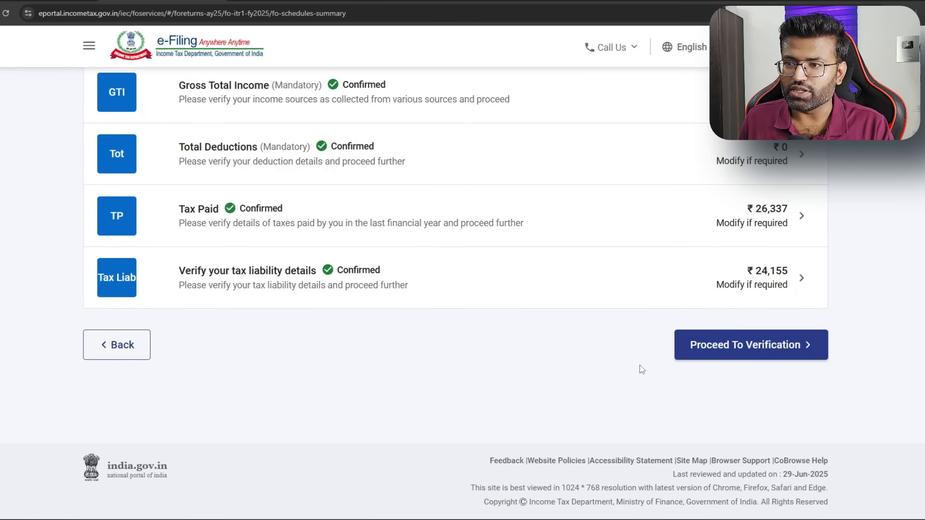
Check the gross total income amount and its details on the return summary
scroll(765, 304, up, 1)
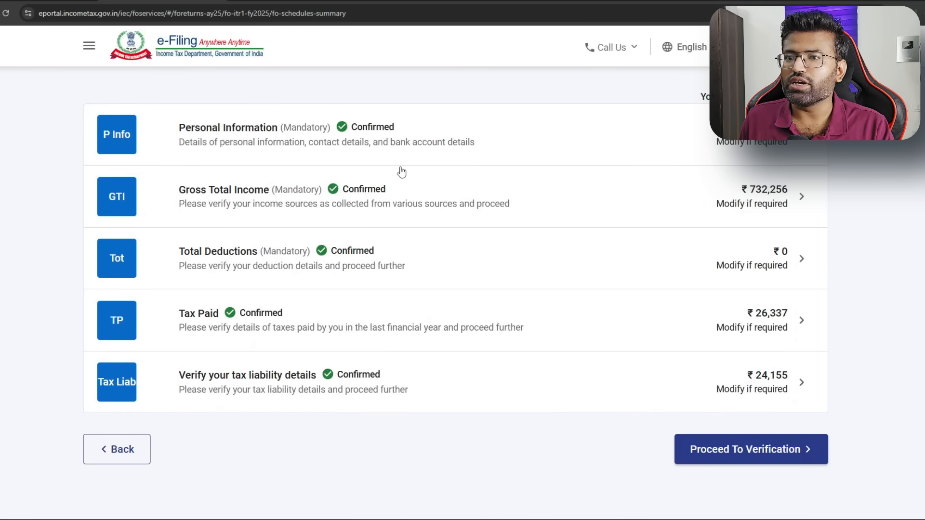
drag(750, 190, 794, 195)
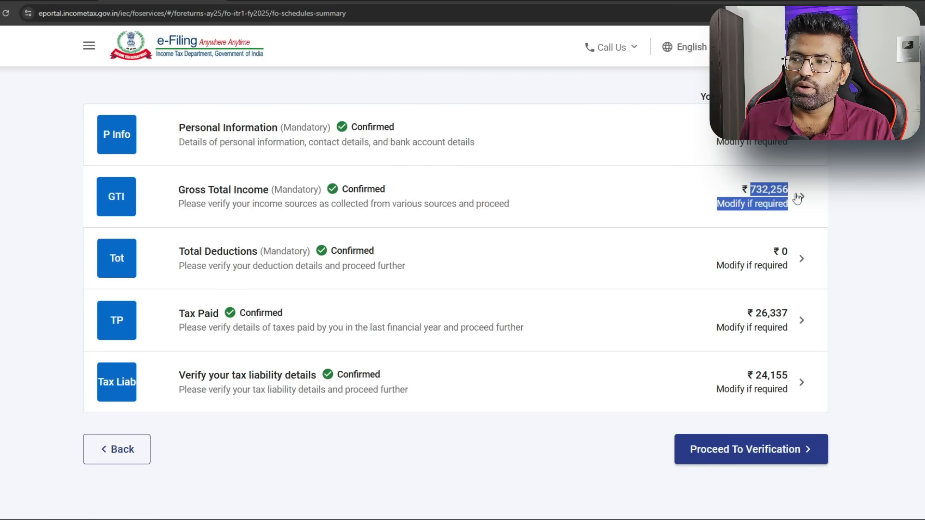
click(794, 197)
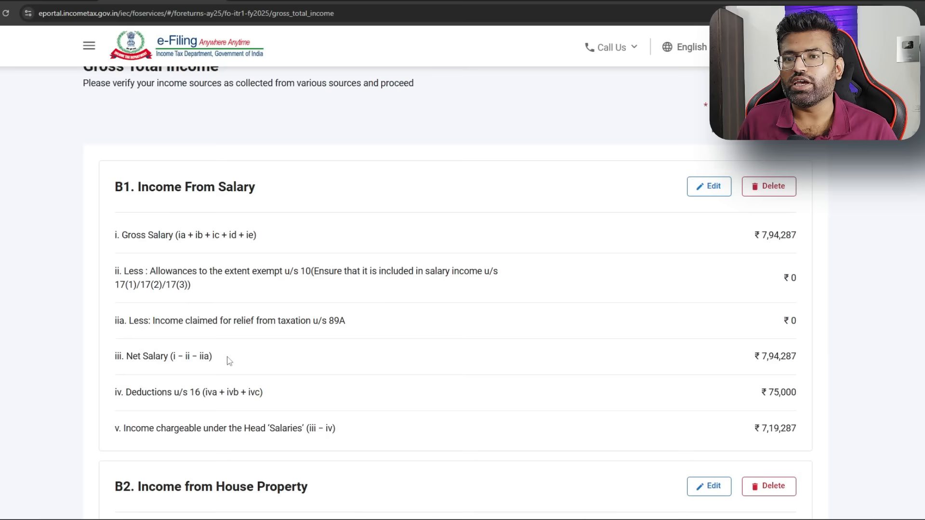
Go to e-File > Income Tax Forms and list the Persons without Business/Professional Income forms
click(177, 96)
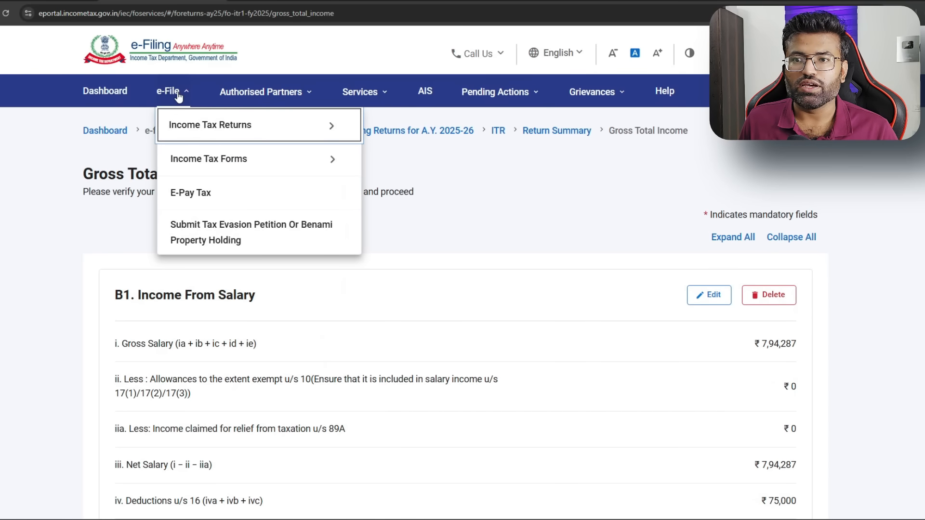
mouse_move(185, 167)
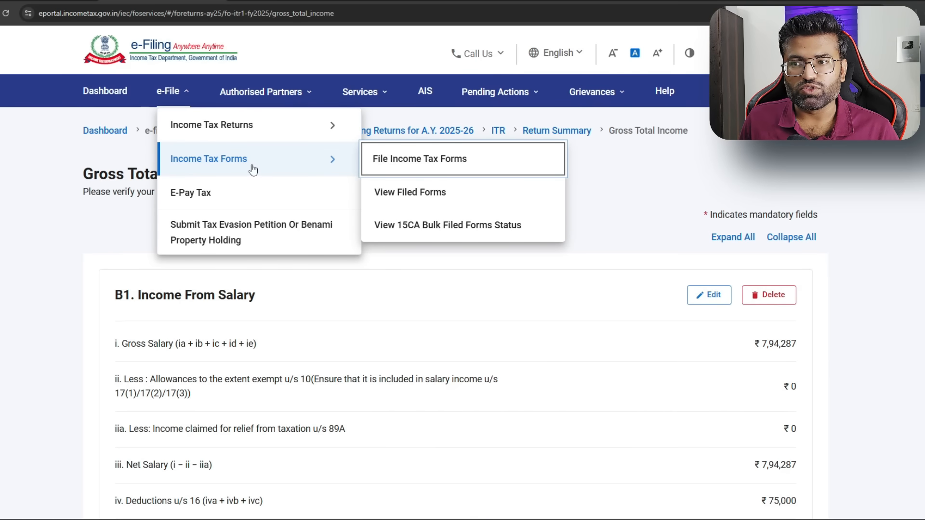
click(431, 161)
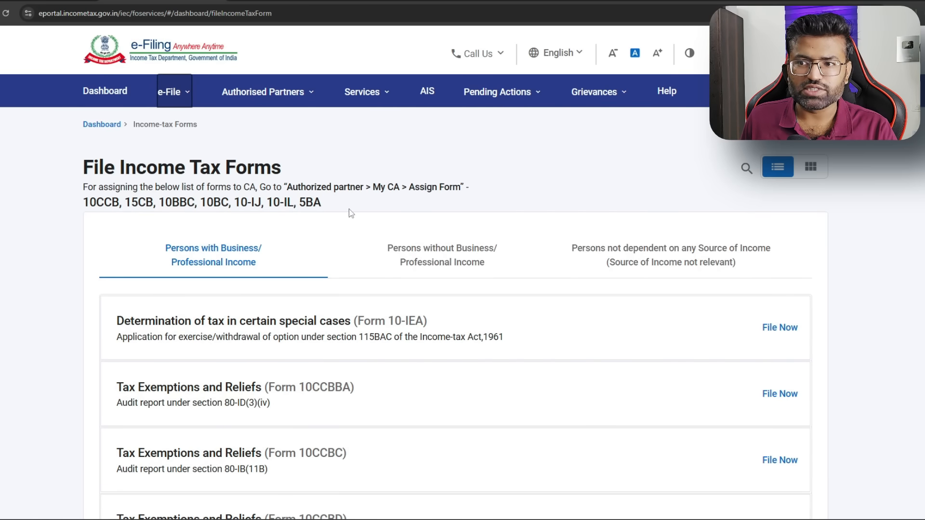
click(453, 249)
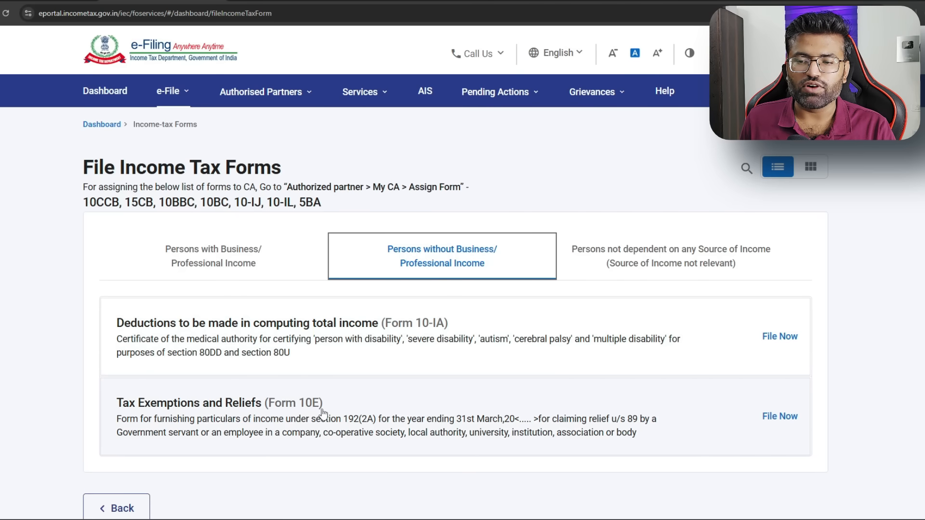
Start filing Form 10E for assessment year 2025-26
click(781, 419)
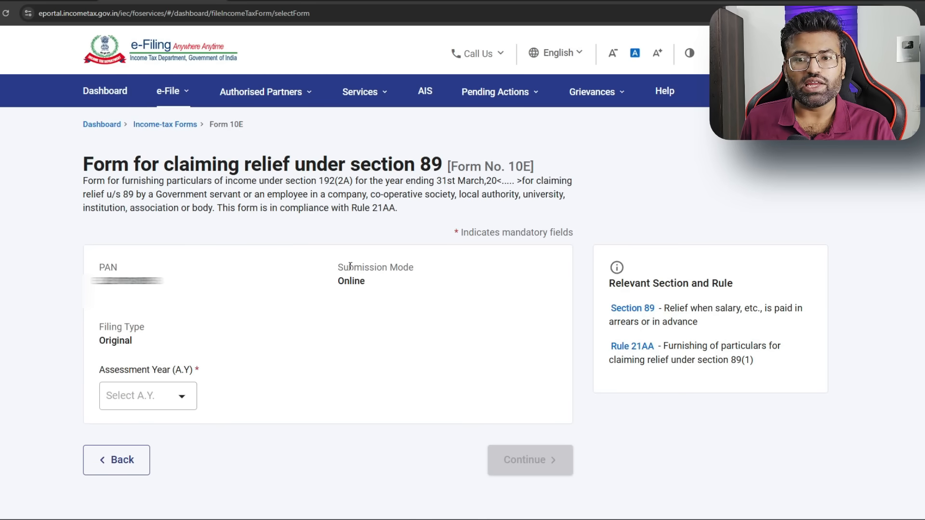
click(173, 403)
click(157, 226)
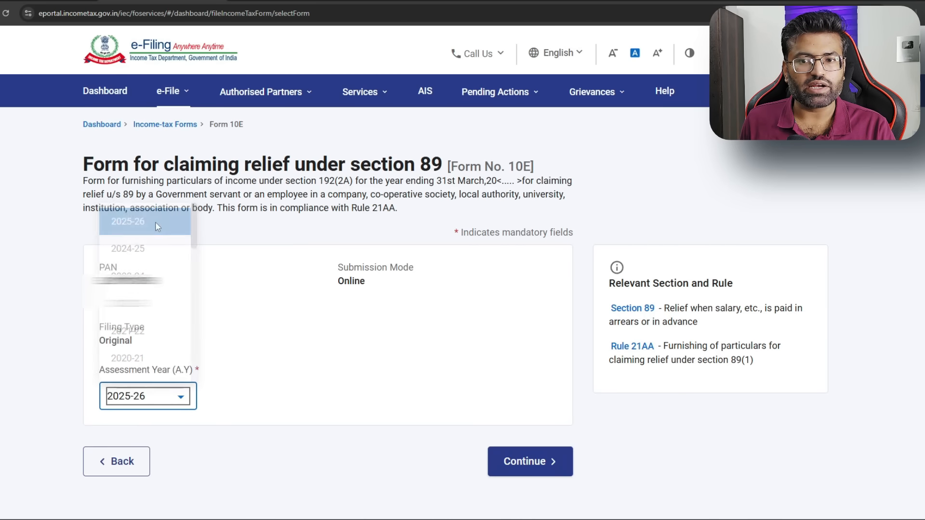
click(532, 461)
scroll(535, 463, down, 2)
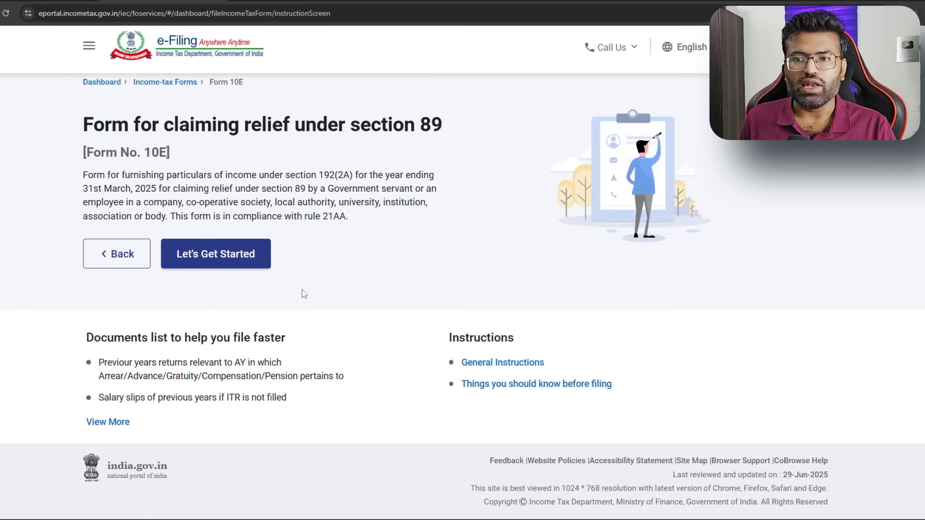
click(240, 252)
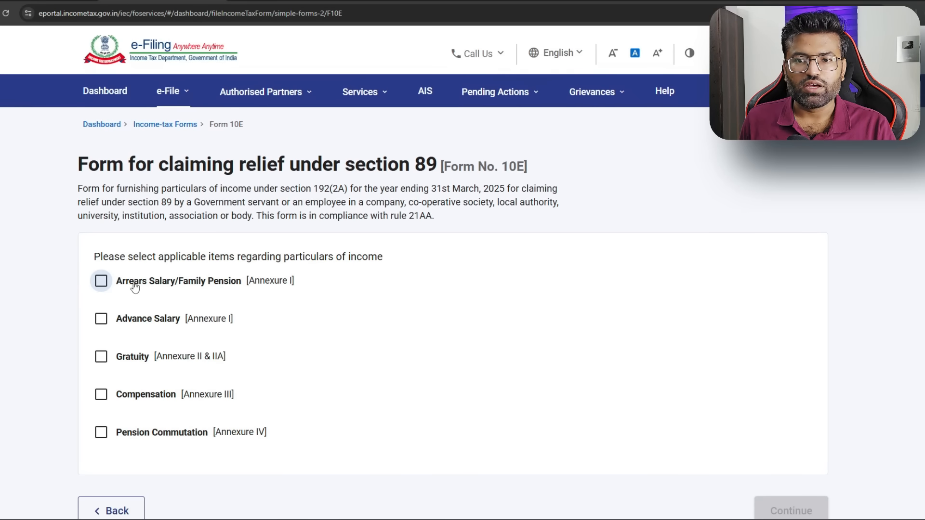
Tick Arrears Salary as the income item and save the Personal Information section
click(102, 284)
scroll(690, 364, down, 3)
click(768, 384)
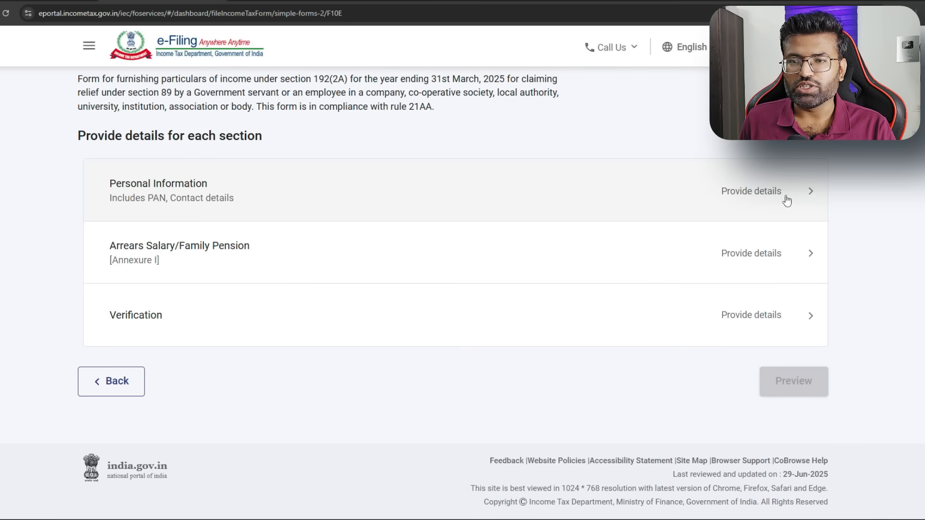
click(784, 200)
scroll(785, 200, down, 2)
click(795, 382)
click(760, 376)
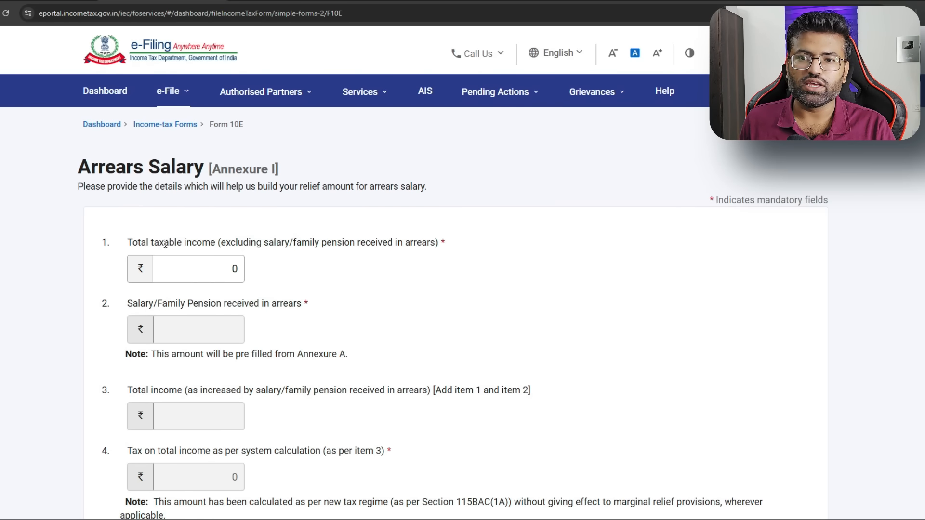
Inspect the Total taxable income field and its help text in Annexure I
drag(128, 239, 217, 242)
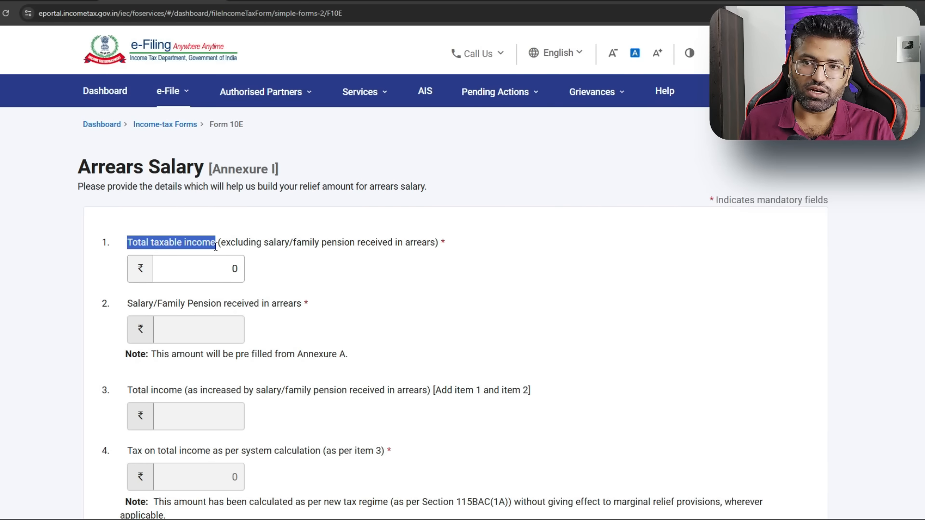
click(229, 268)
drag(131, 240, 228, 239)
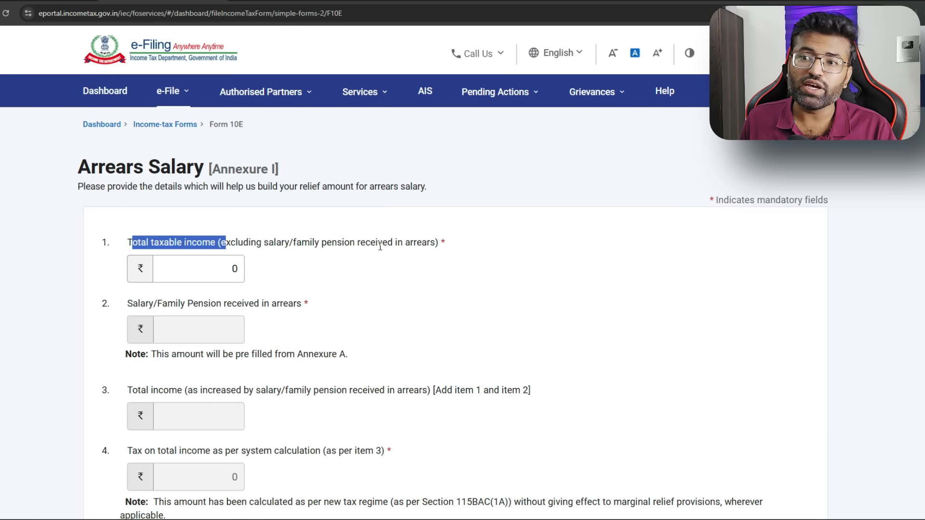
click(296, 247)
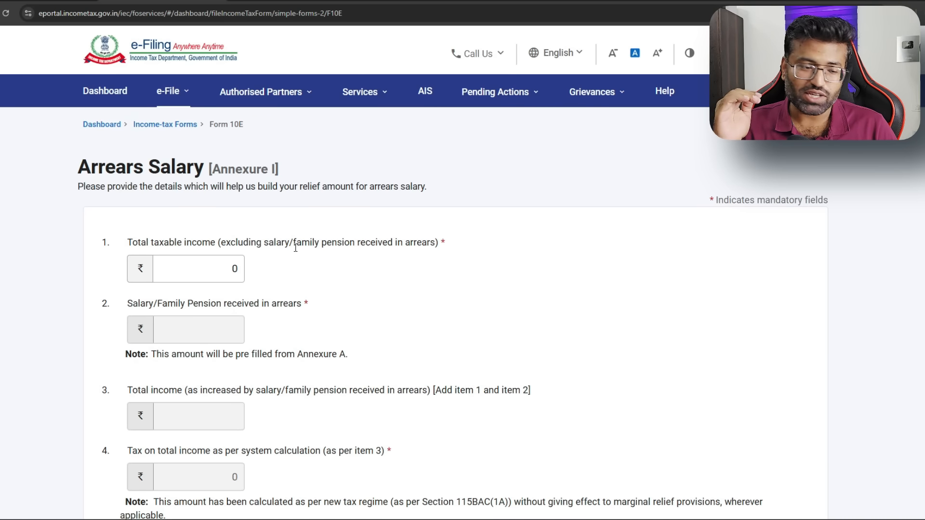
mouse_move(163, 274)
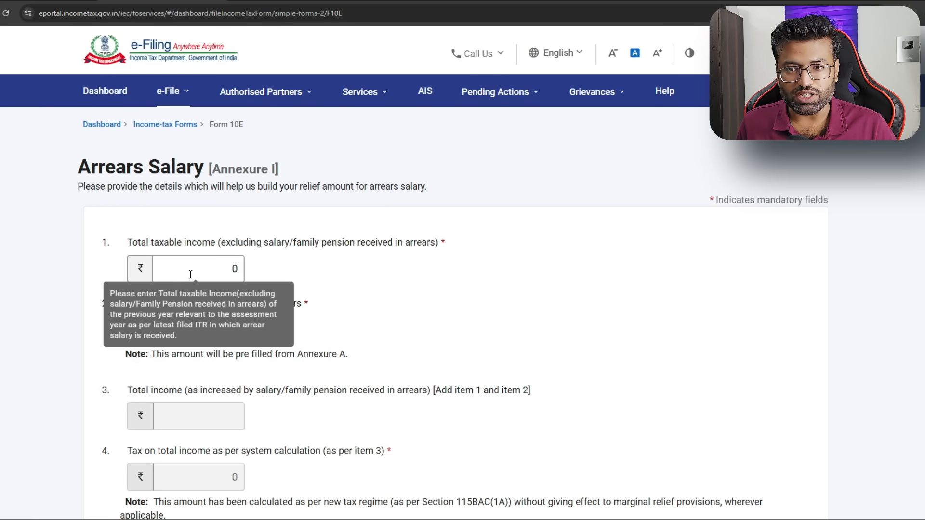
Enter 632937 as item 1 total taxable income in Annexure I and commit it
double_click(230, 267)
text(6)
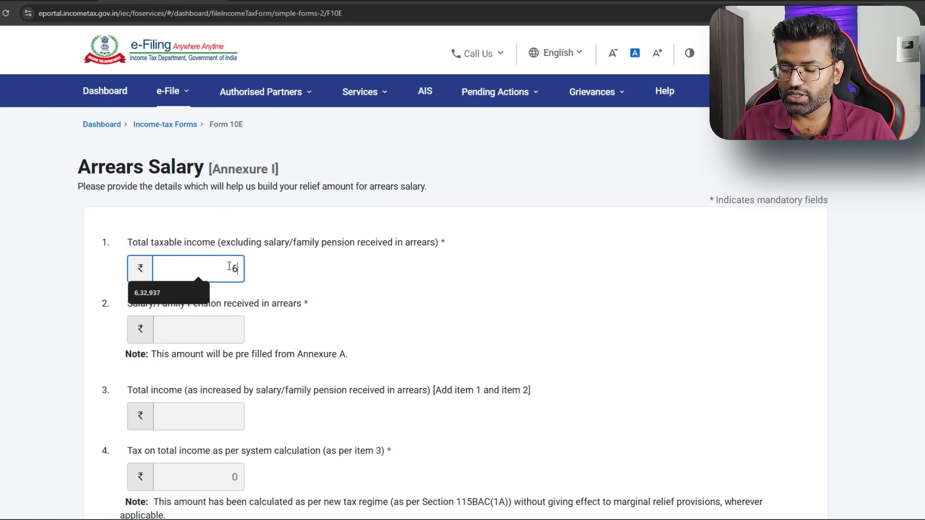
text(32937)
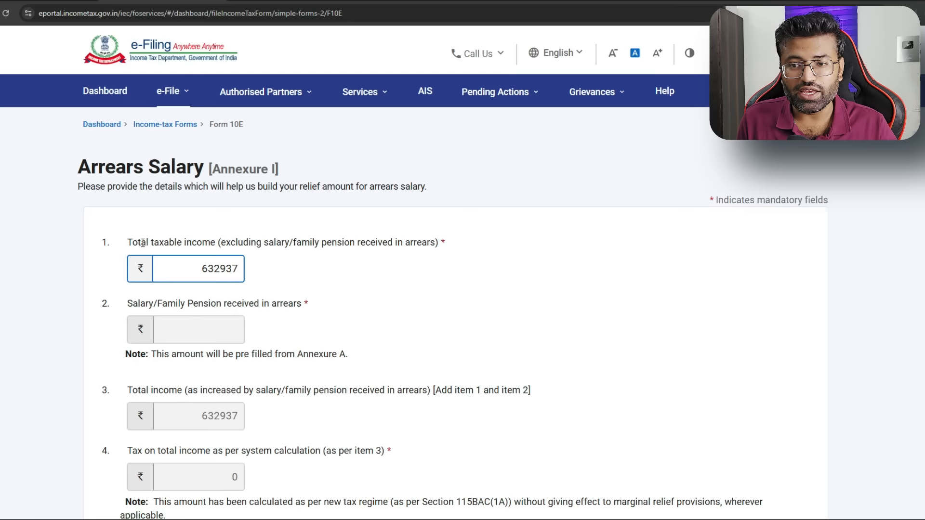
drag(201, 270, 256, 272)
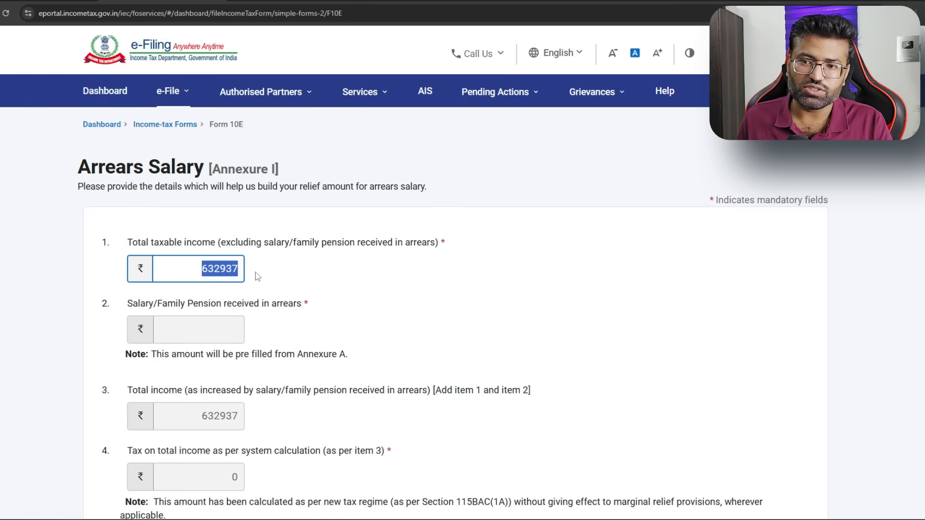
click(255, 272)
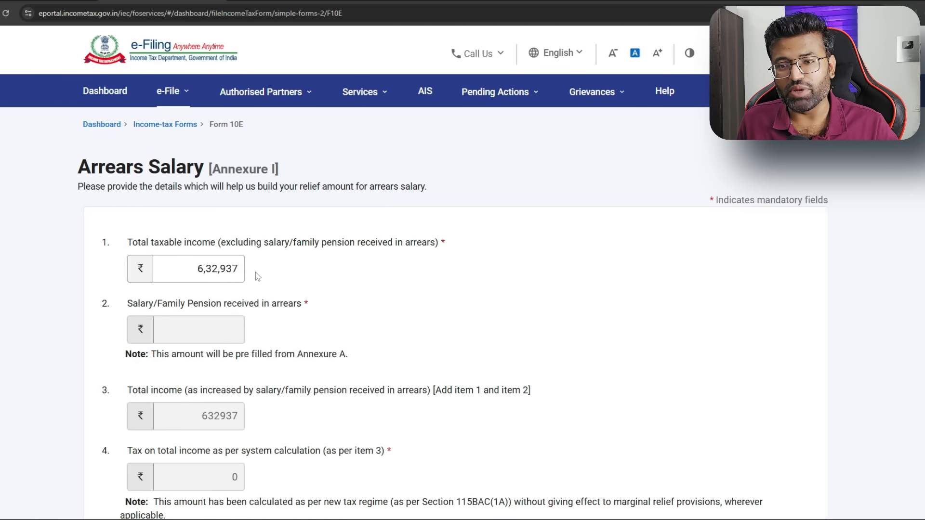
scroll(256, 349, down, 3)
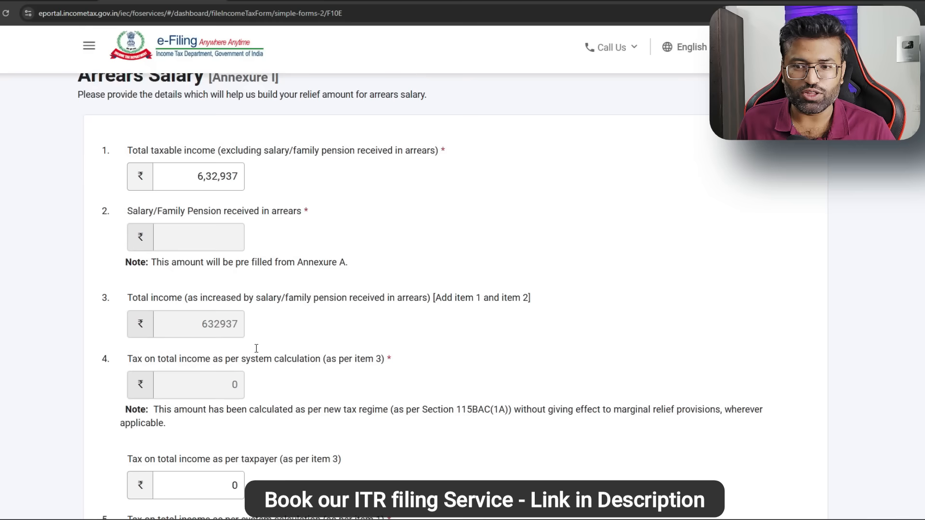
drag(200, 133, 244, 140)
click(258, 138)
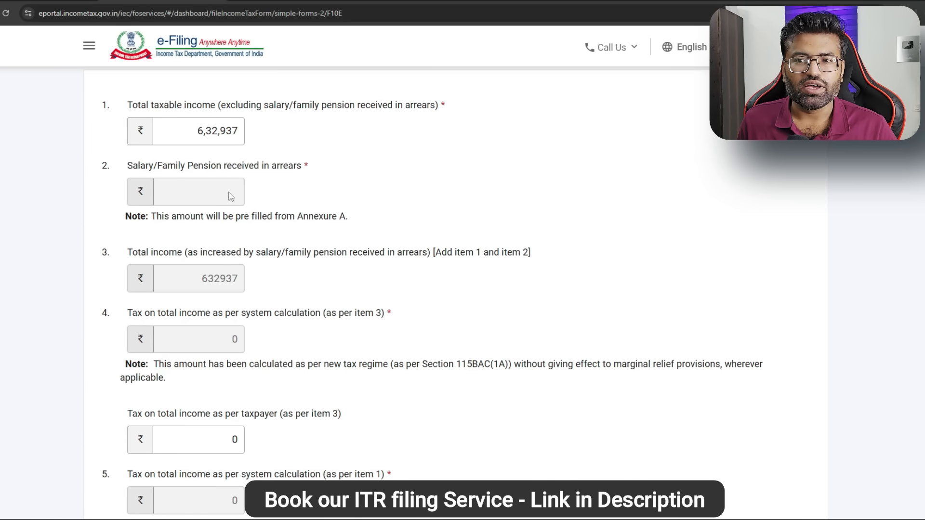
Add a new previous-year arrears detail entry under Table 'A'
scroll(219, 189, down, 3)
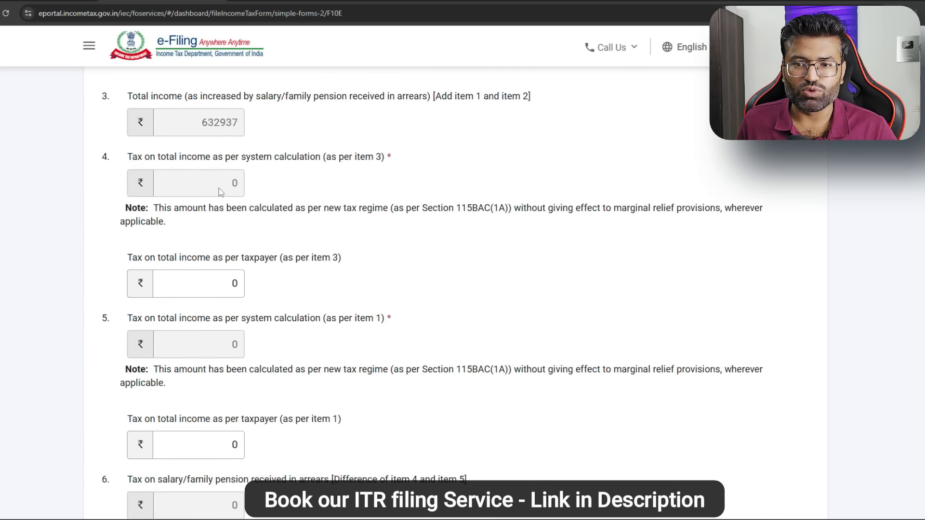
scroll(222, 193, up, 2)
scroll(232, 237, down, 4)
scroll(227, 251, down, 2)
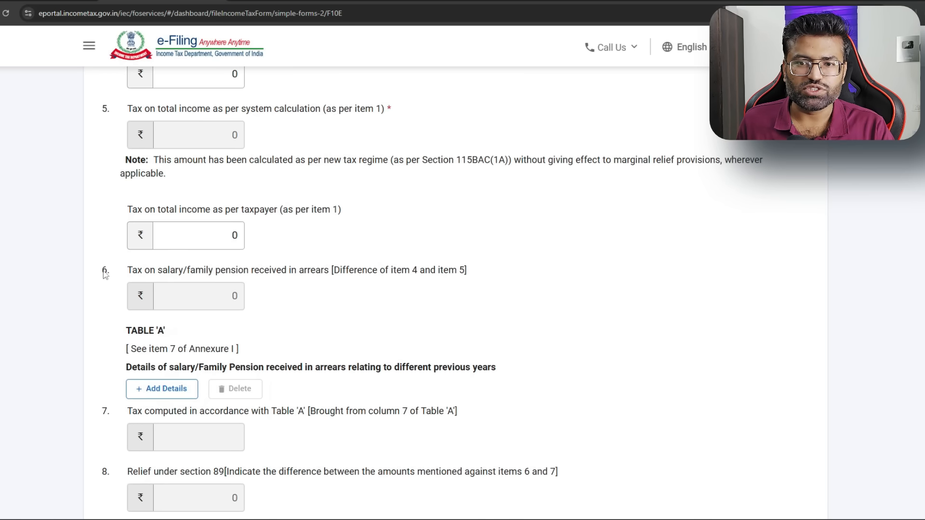
click(172, 390)
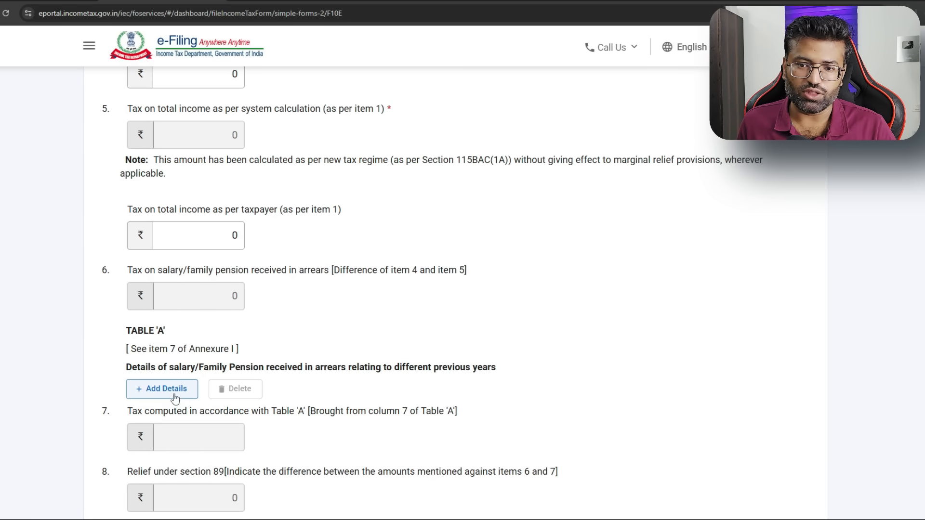
click(175, 397)
scroll(175, 397, down, 3)
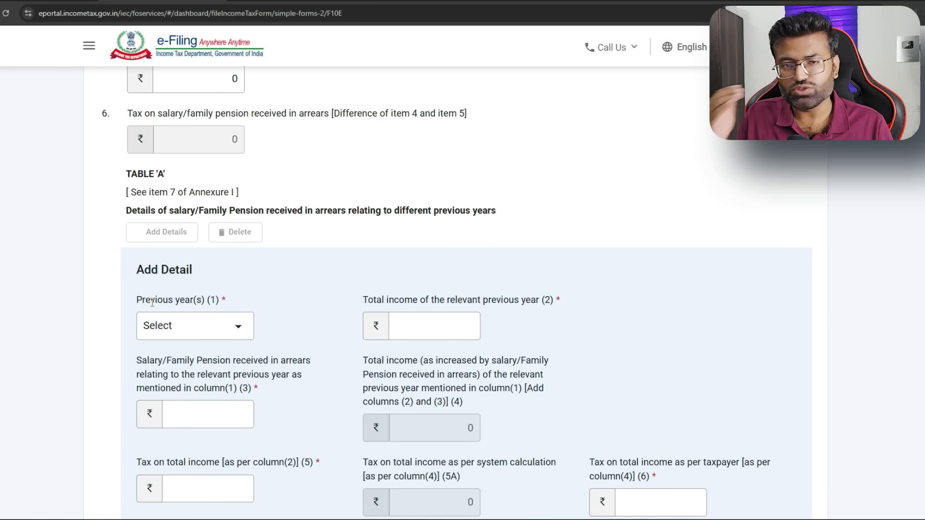
Select 2023-24 as the previous year in the Table A entry
click(230, 329)
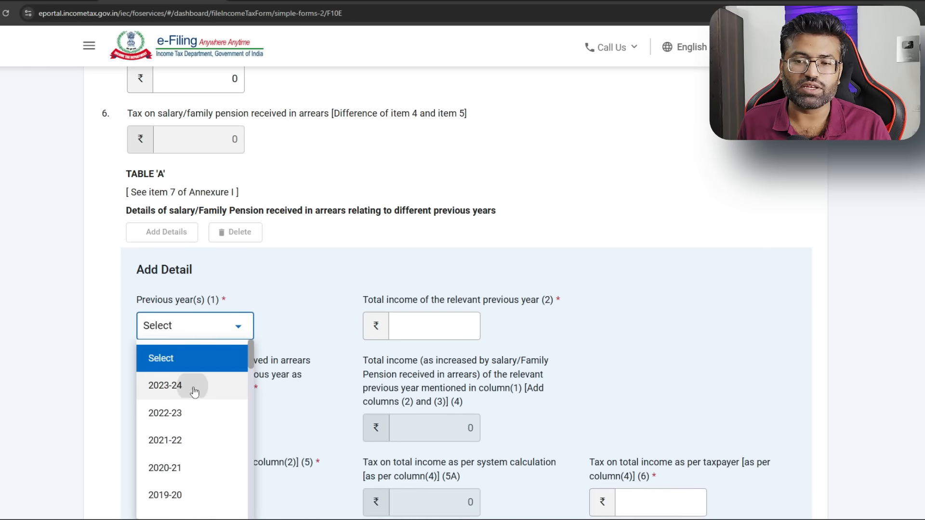
click(202, 390)
click(453, 321)
drag(383, 298, 535, 301)
click(543, 313)
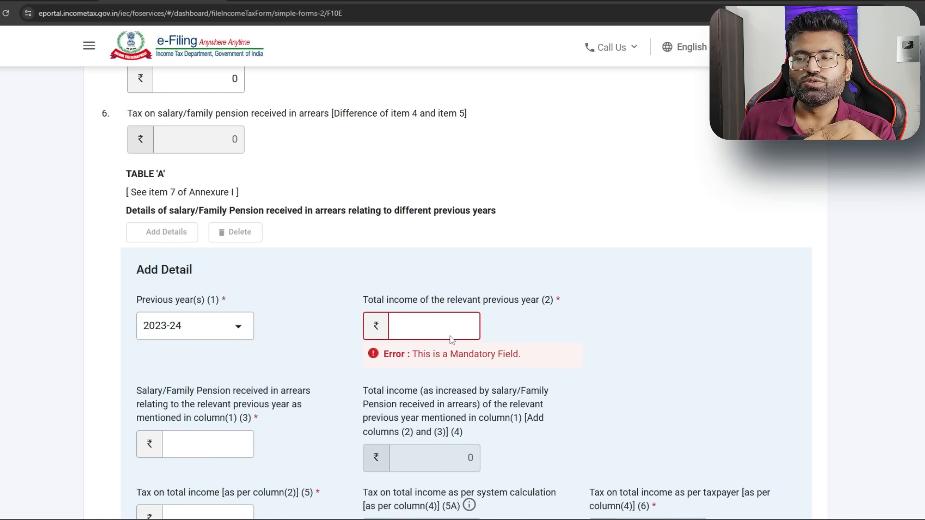
Enter 536300 as 2023-24 total income, taken from the acknowledgement PDF
click(428, 1)
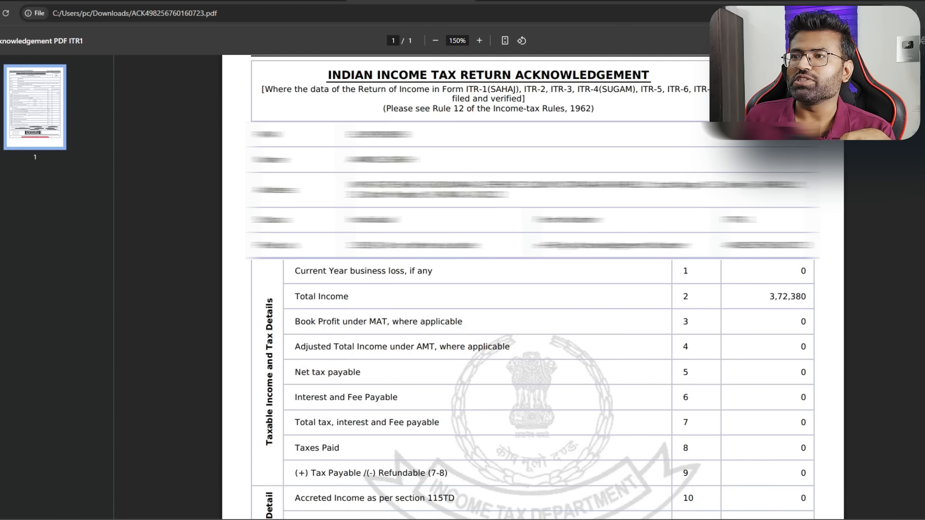
click(535, 1)
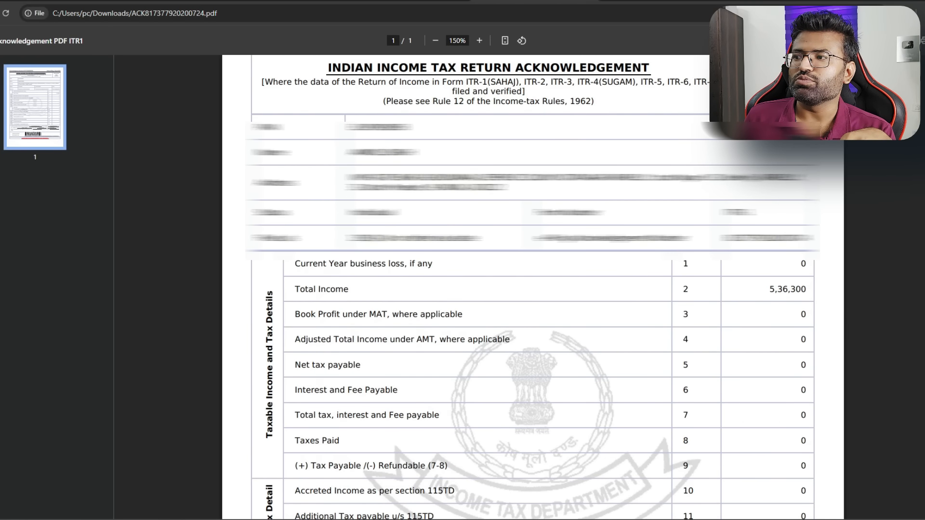
drag(766, 293, 814, 288)
click(217, 1)
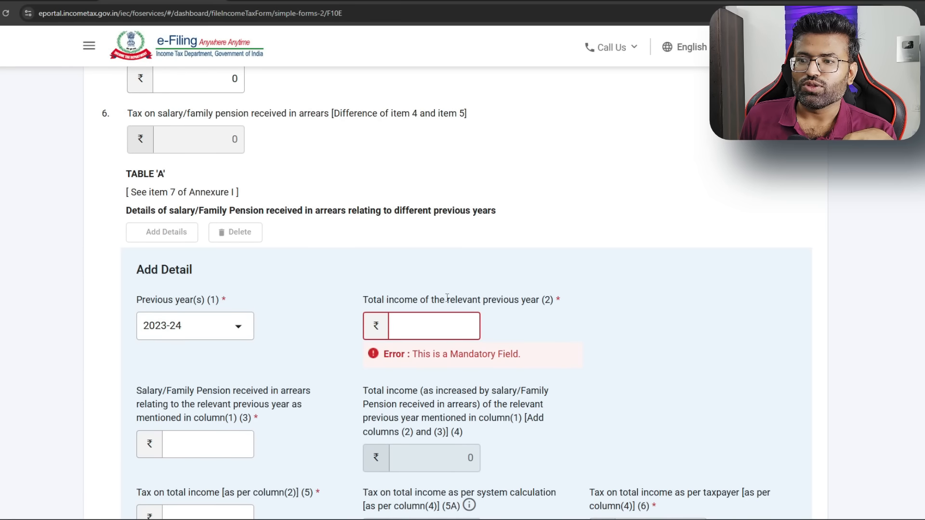
click(451, 326)
text(536300)
click(327, 305)
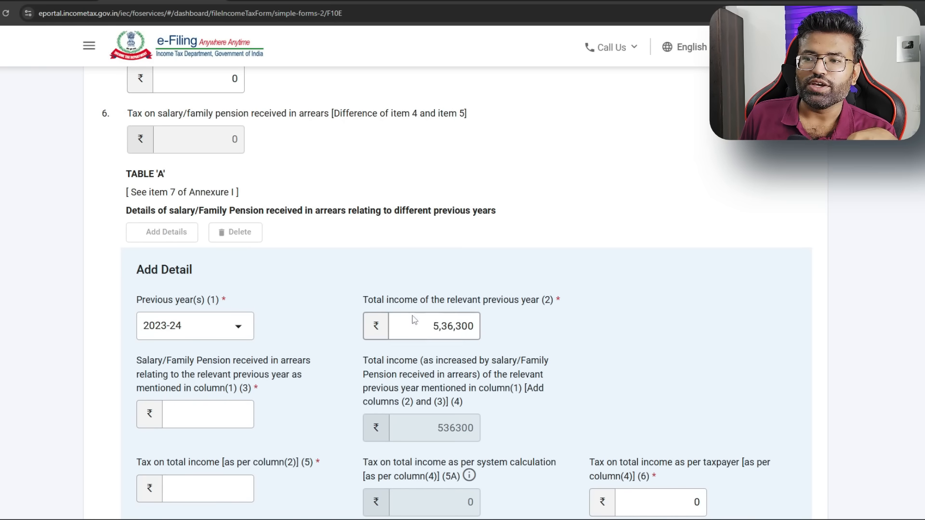
Enter 72293 as the 2023-24 salary arrears amount
scroll(413, 319, down, 1)
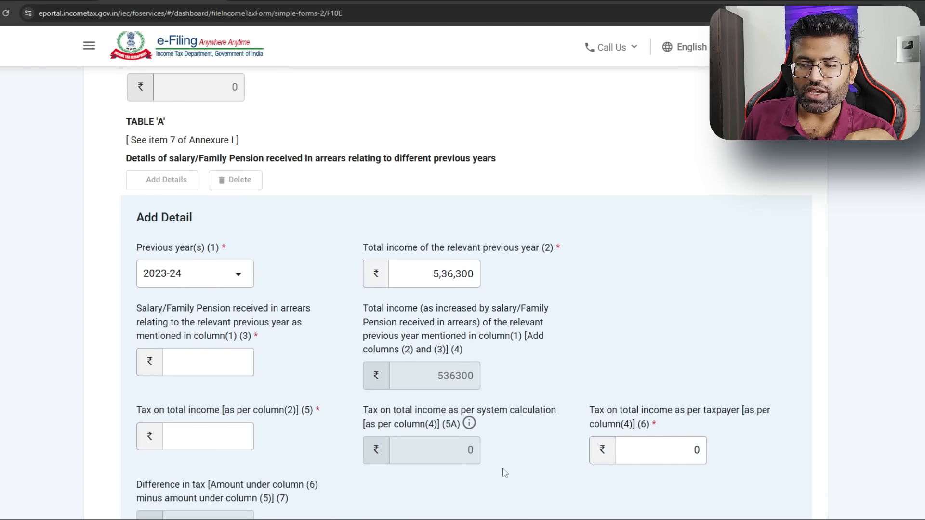
click(238, 362)
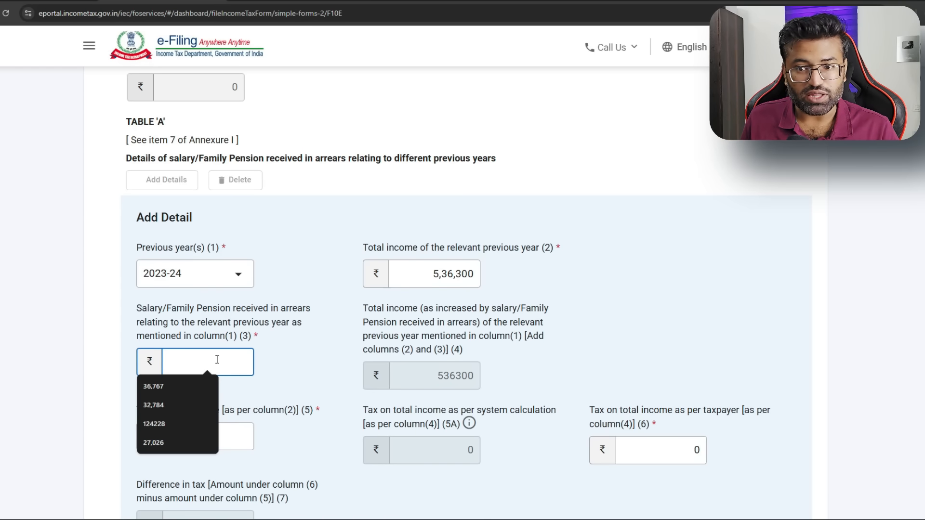
click(259, 360)
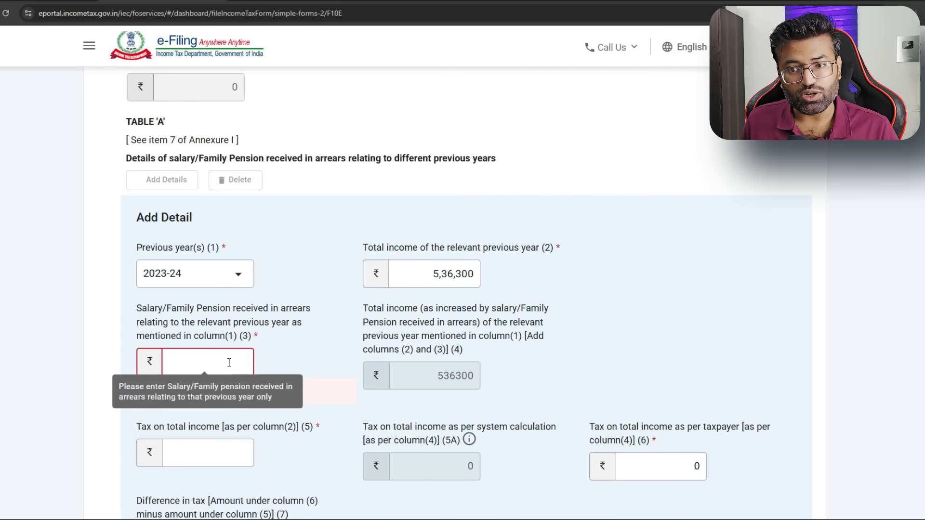
click(229, 363)
text(73)
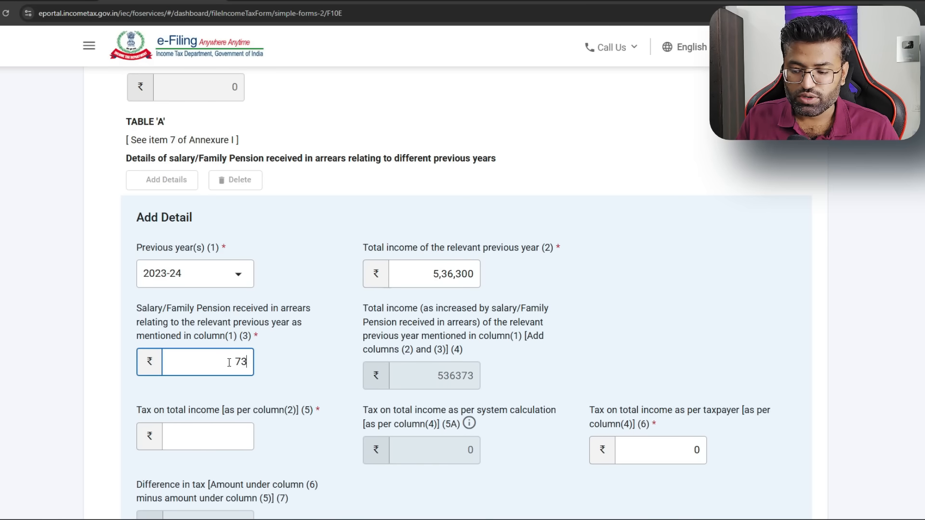
key(BackSpace)
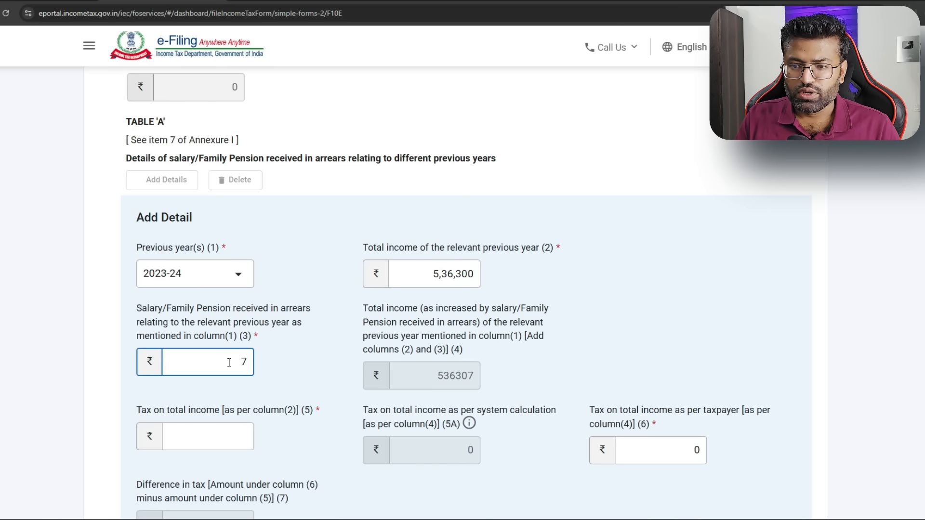
text(2293)
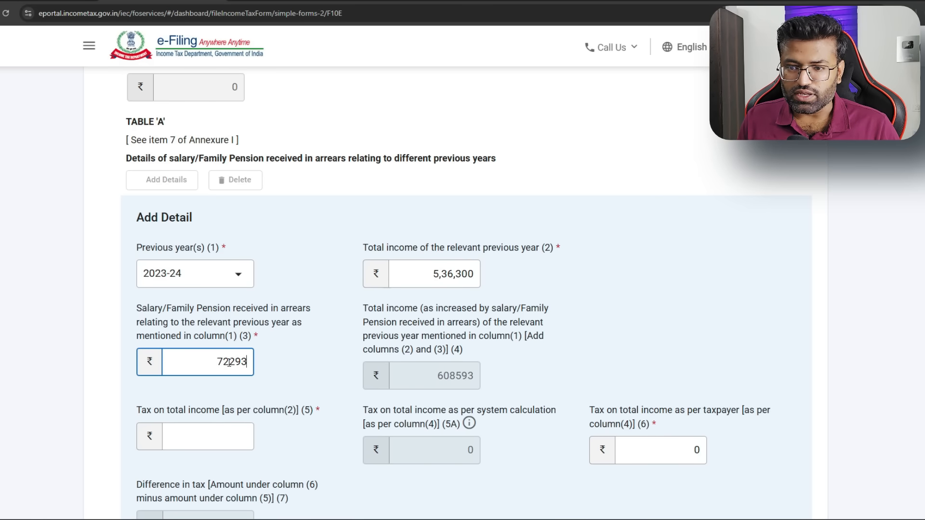
click(304, 362)
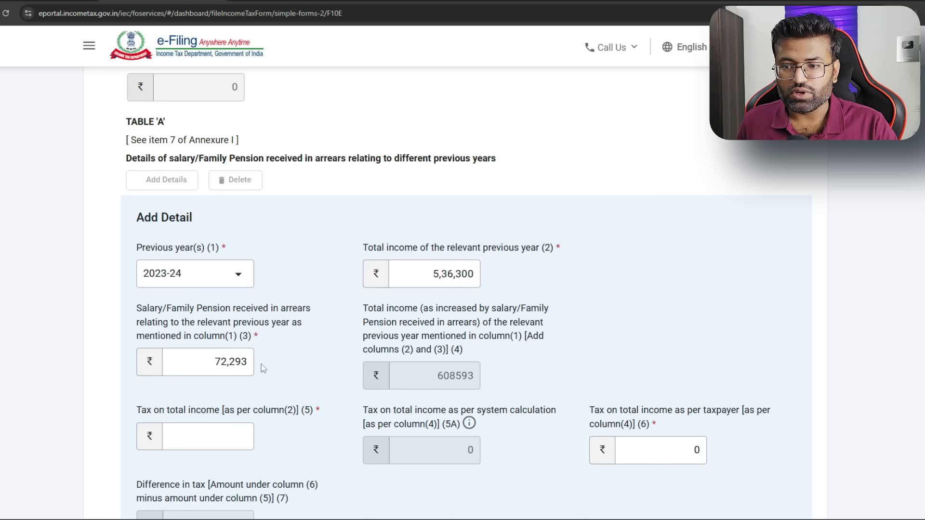
Verify arrears totals in the spreadsheet, set tax on total income to 0, and add the row
key(alt+Tab)
key(alt+Tab)
key(alt+Tab)
key(alt+Tab)
key(alt+Tab)
key(alt+Tab)
key(alt+Tab)
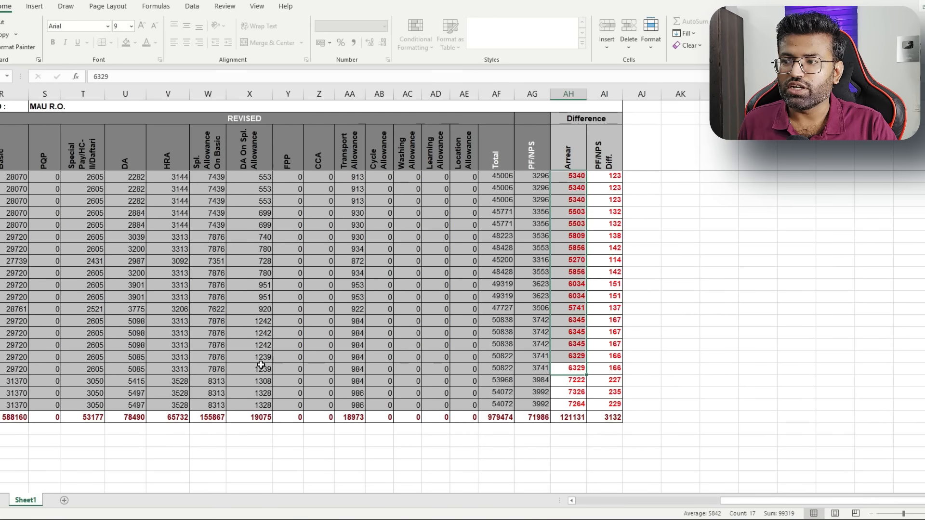
drag(578, 370, 577, 239)
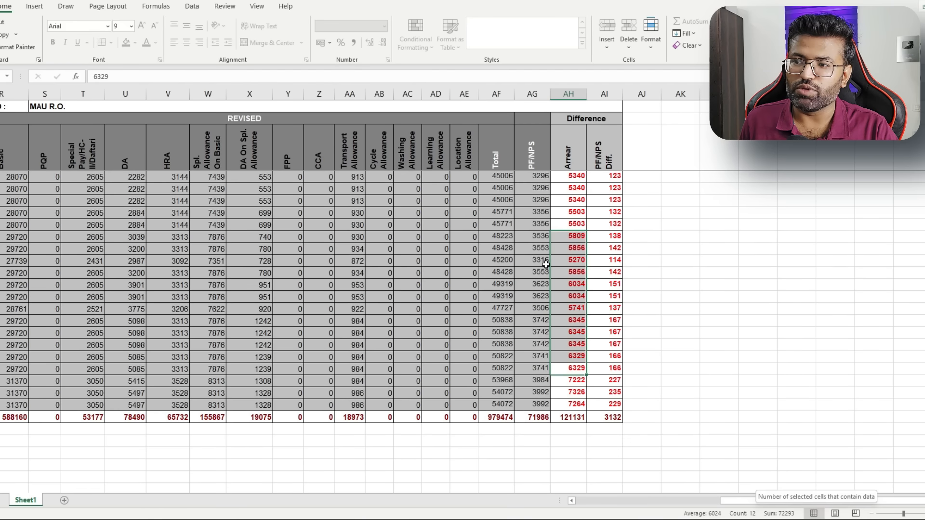
drag(577, 225, 576, 178)
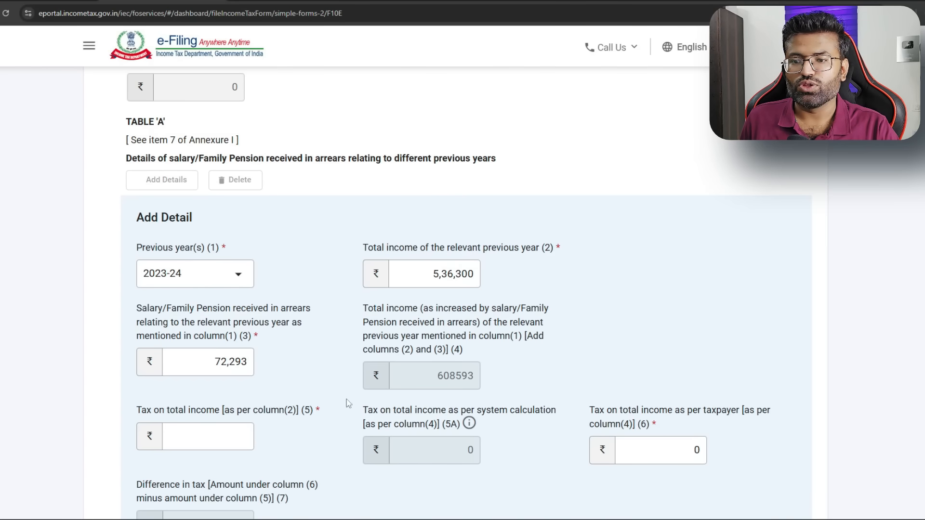
scroll(346, 399, down, 2)
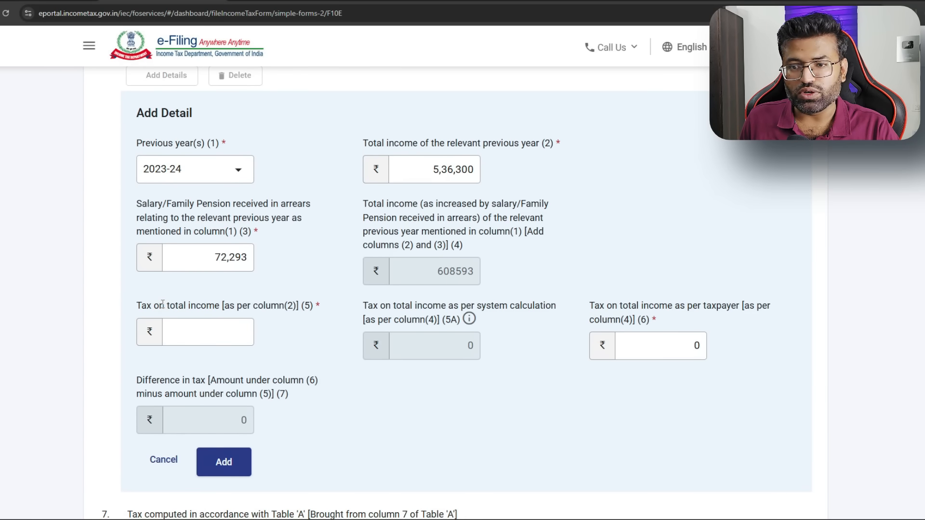
drag(163, 304, 276, 304)
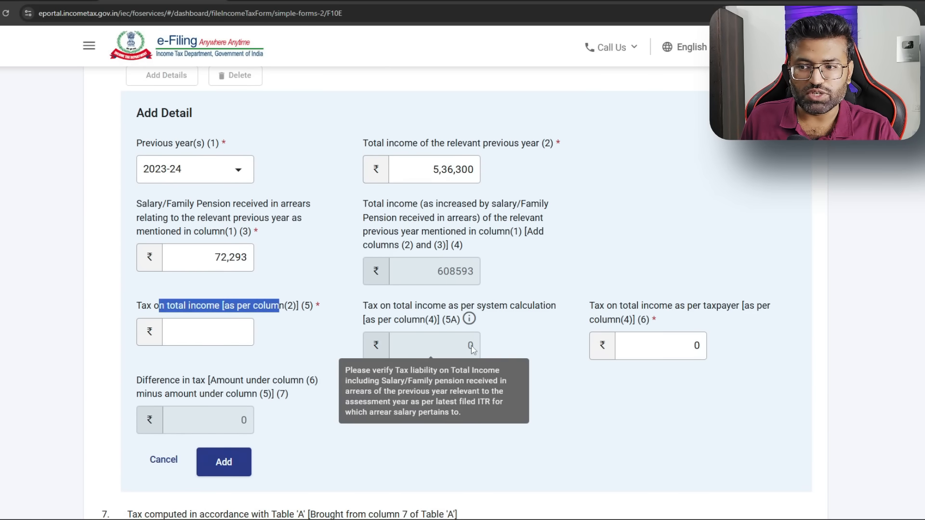
click(211, 328)
text(0)
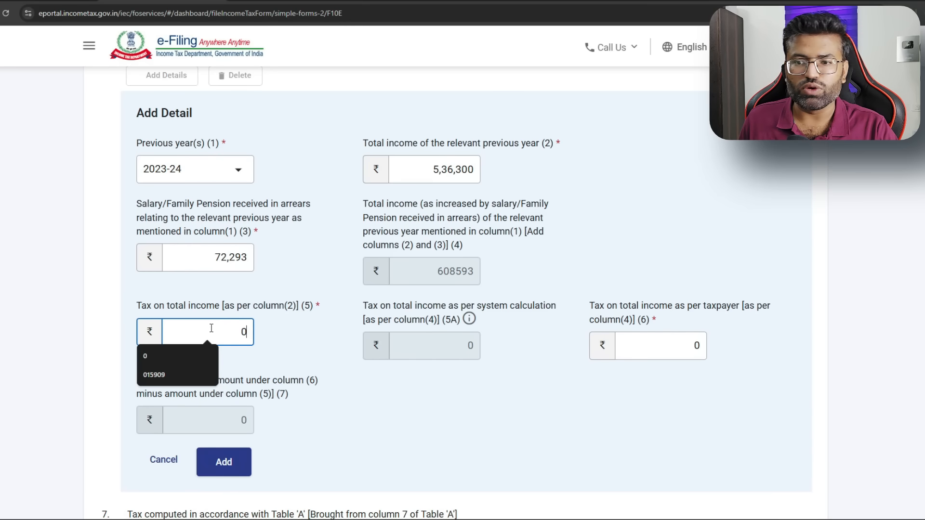
click(224, 465)
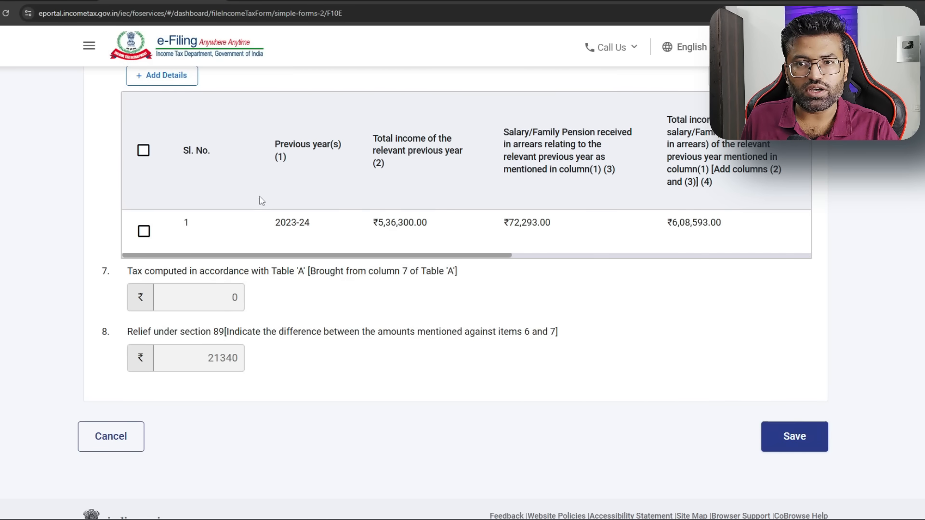
Start a 2022-23 entry with total income 372380 copied from the acknowledgement PDF
click(169, 75)
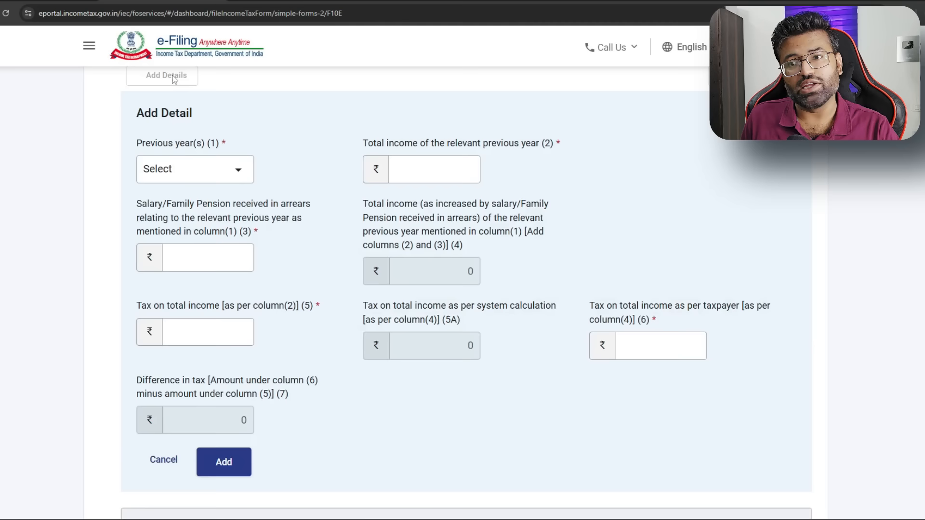
click(233, 170)
click(212, 254)
click(442, 166)
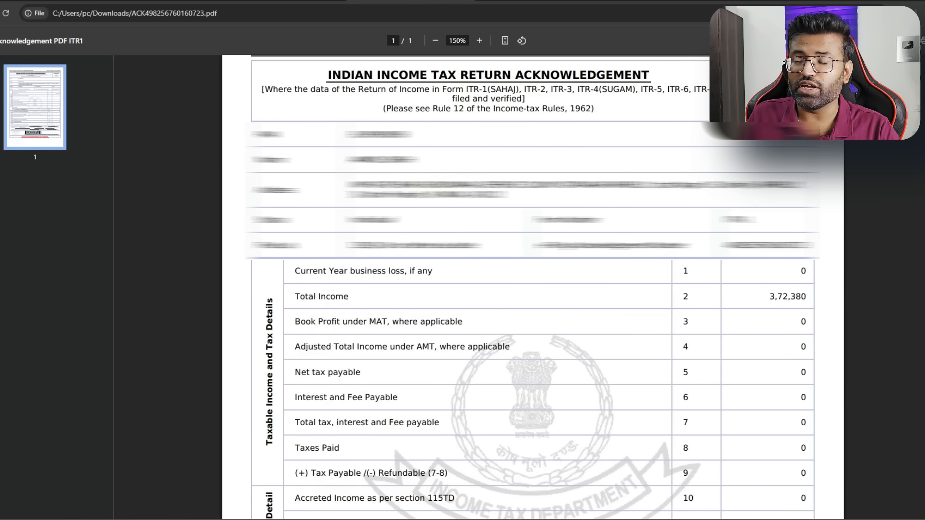
drag(768, 297, 808, 301)
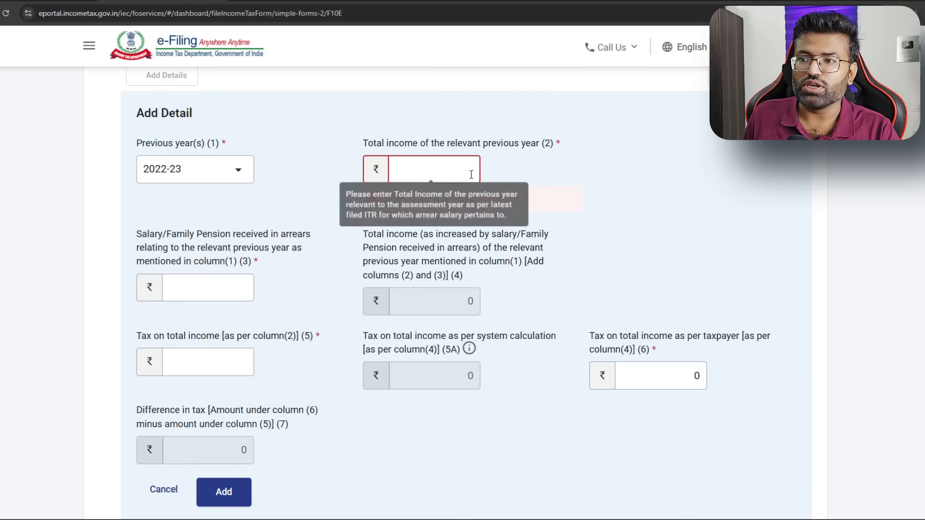
click(475, 170)
text(372380)
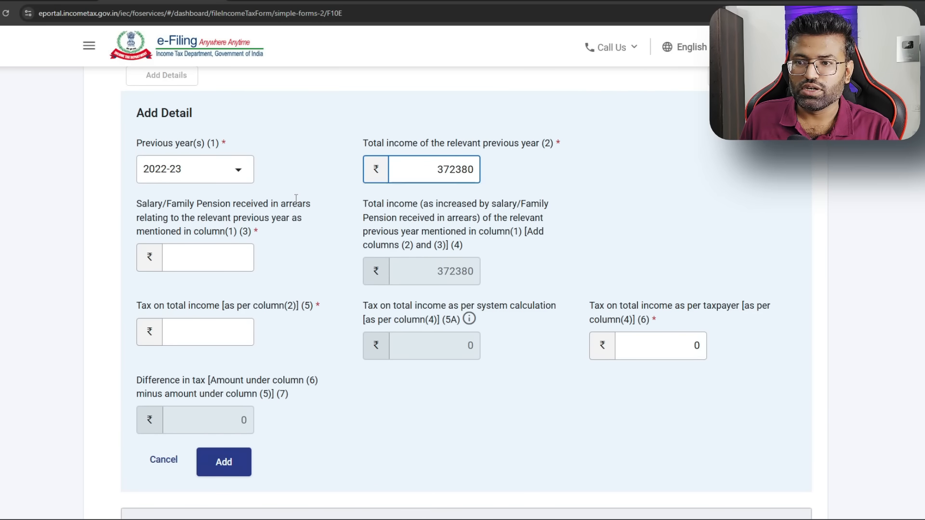
Enter arrears 27,026 and tax 0, then add the 2022-23 row to Table A
click(233, 264)
key(alt+Tab)
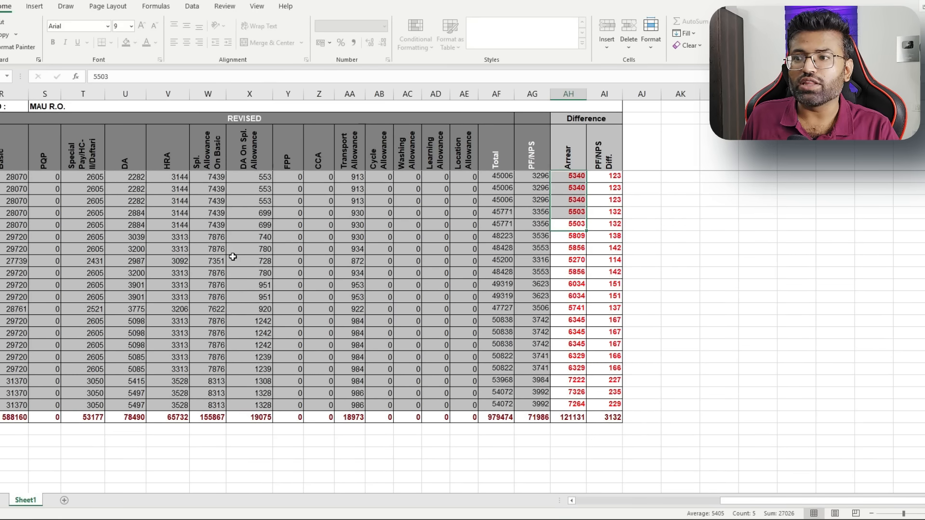
key(alt+Tab)
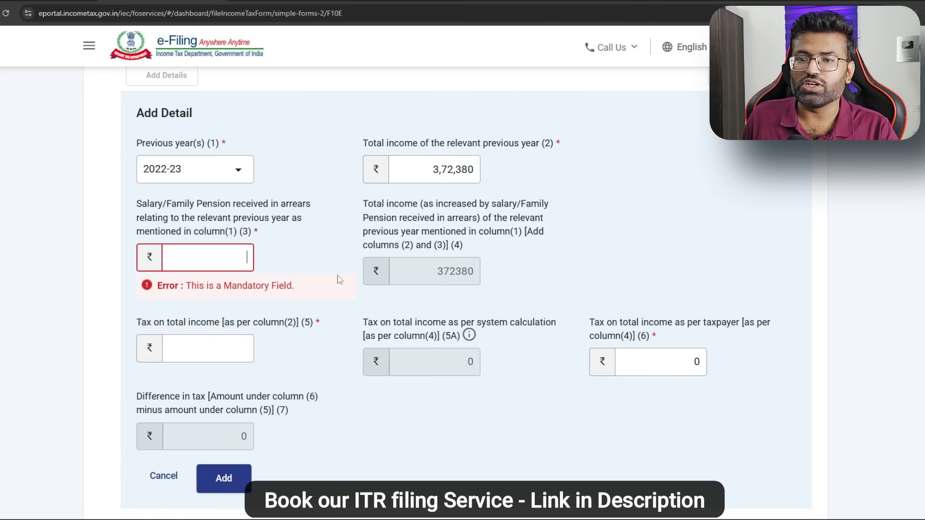
text(27,026)
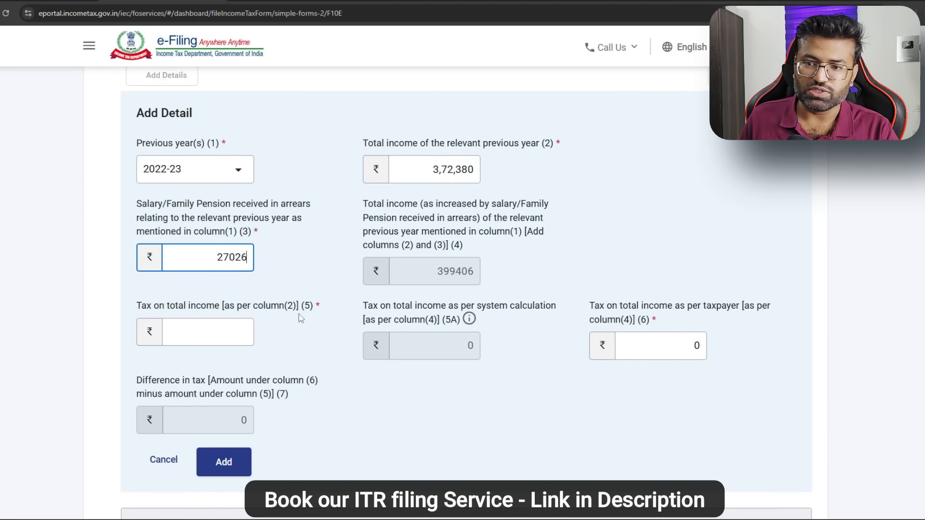
click(245, 330)
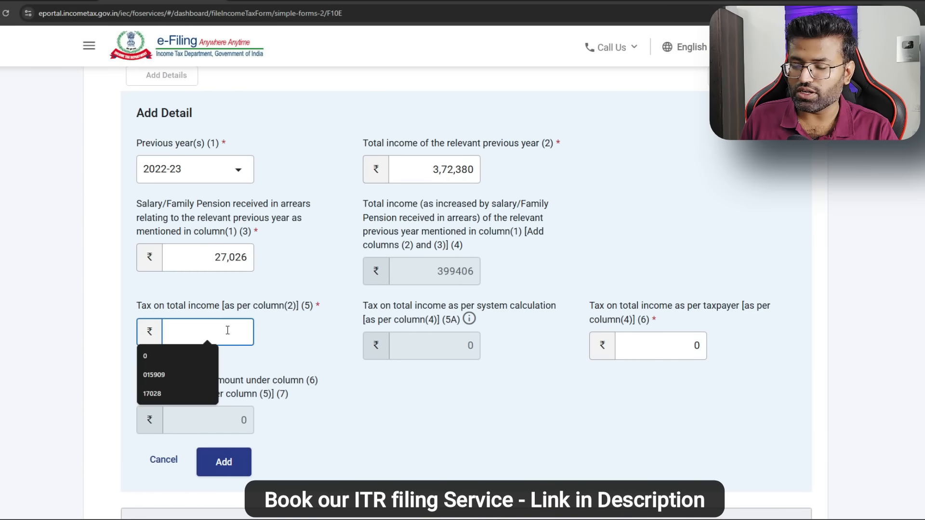
text(0)
click(463, 360)
mouse_move(463, 359)
mouse_move(199, 336)
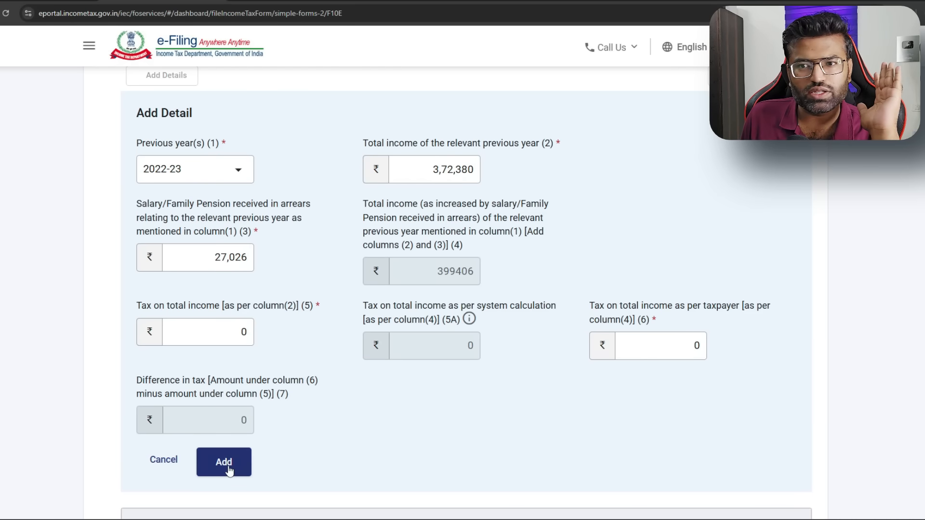
click(223, 462)
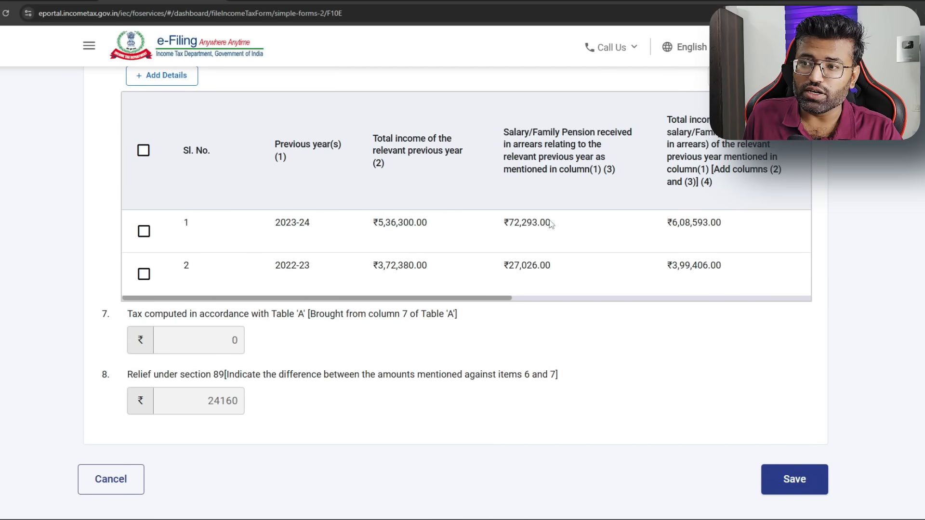
key(alt+Tab)
drag(573, 178, 576, 369)
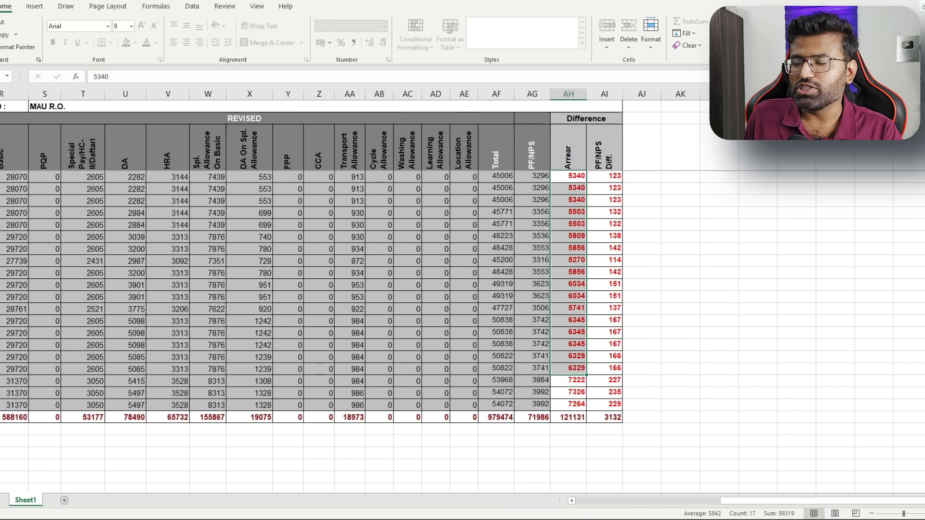
key(alt+Tab)
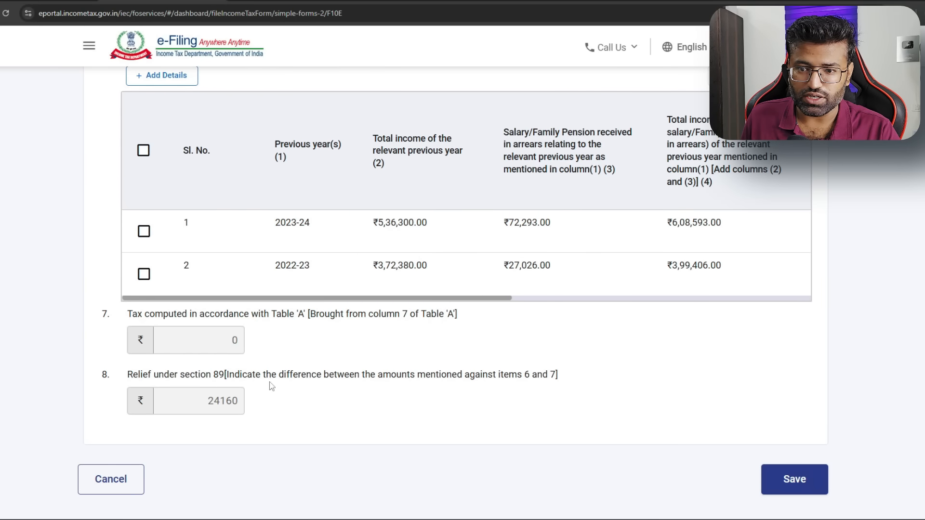
drag(207, 403, 230, 413)
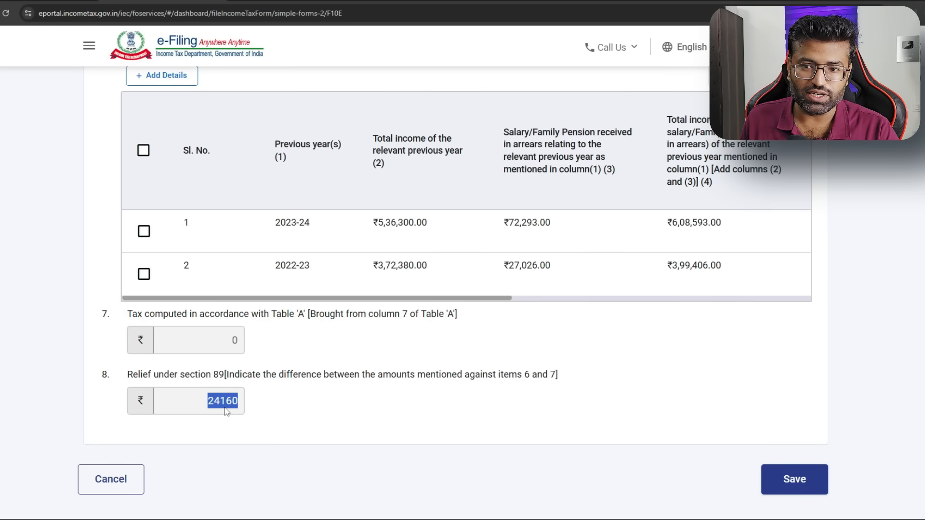
drag(134, 374, 242, 406)
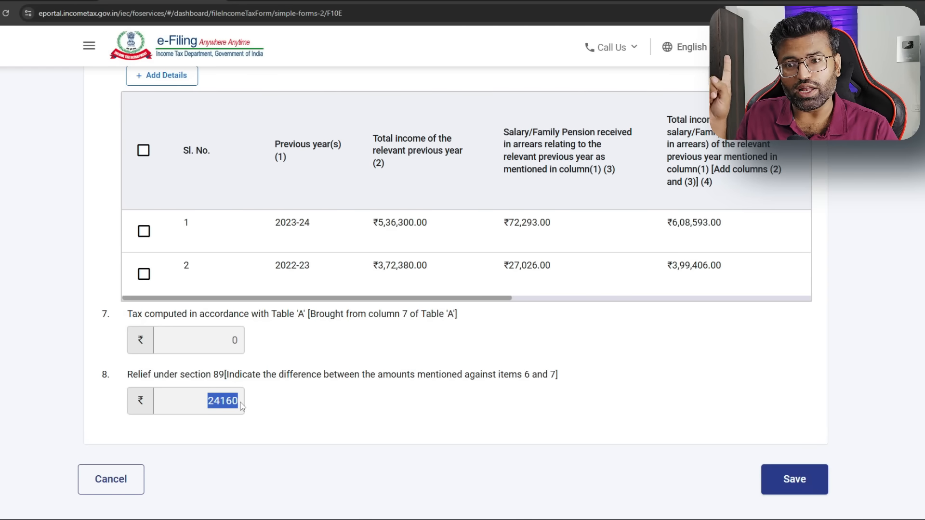
scroll(242, 406, up, 15)
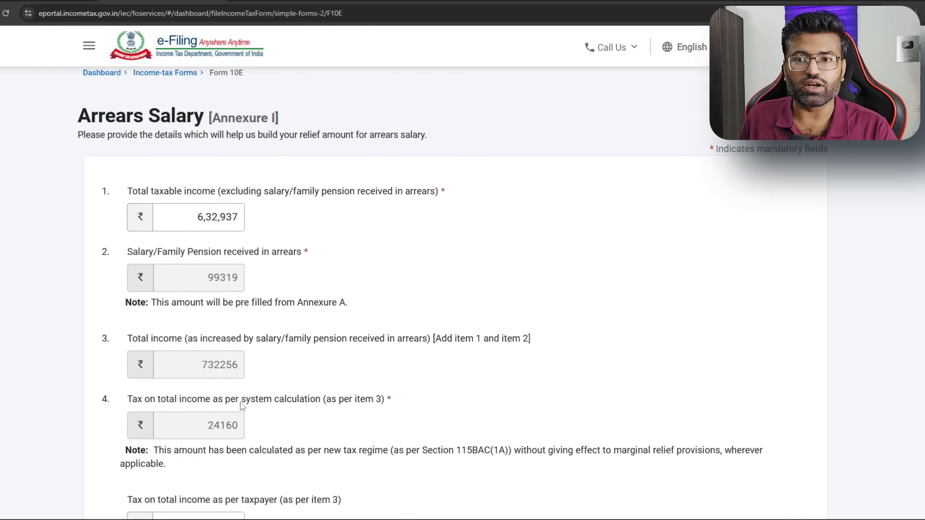
scroll(347, 282, down, 8)
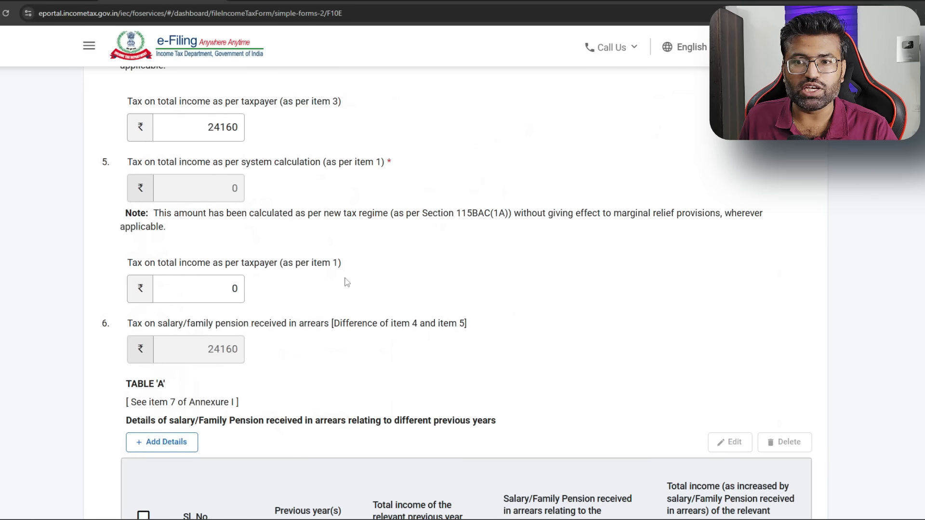
drag(235, 362, 206, 349)
scroll(437, 313, down, 10)
click(771, 399)
Accept the Form 10E verification declaration with place Bareilly and save it
click(301, 436)
click(106, 227)
click(172, 263)
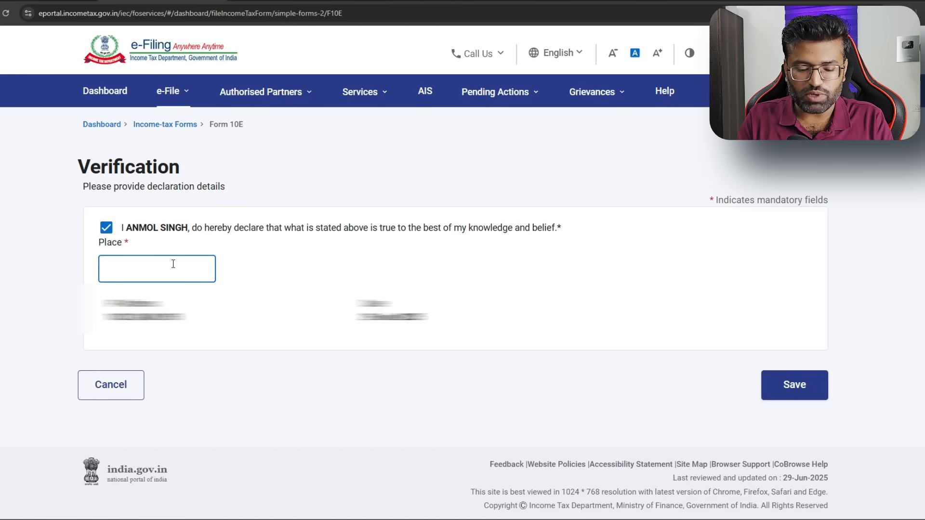
text(Bareilly)
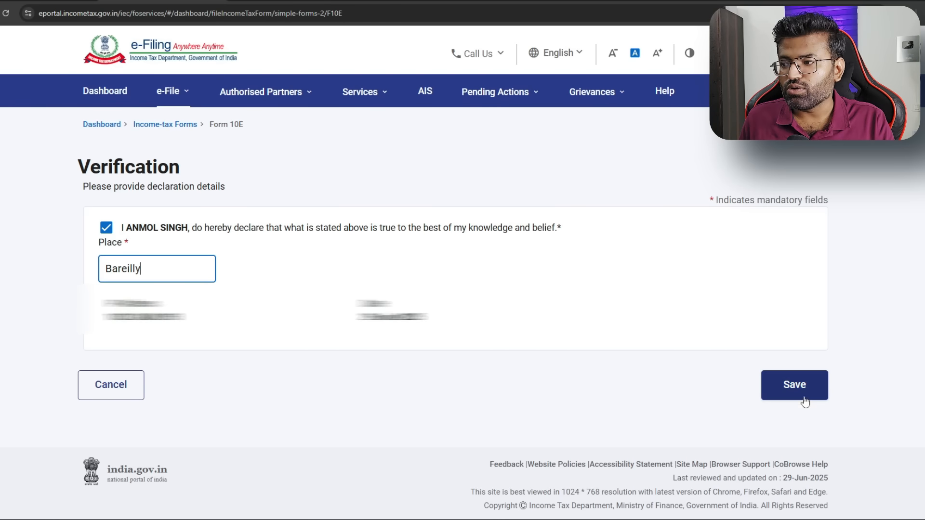
click(795, 385)
Preview Form 10E and review ₹99,319 arrears and ₹24,160 section 89 relief
scroll(620, 343, down, 1)
click(795, 382)
scroll(474, 295, up, 2)
scroll(474, 294, down, 6)
scroll(482, 287, up, 3)
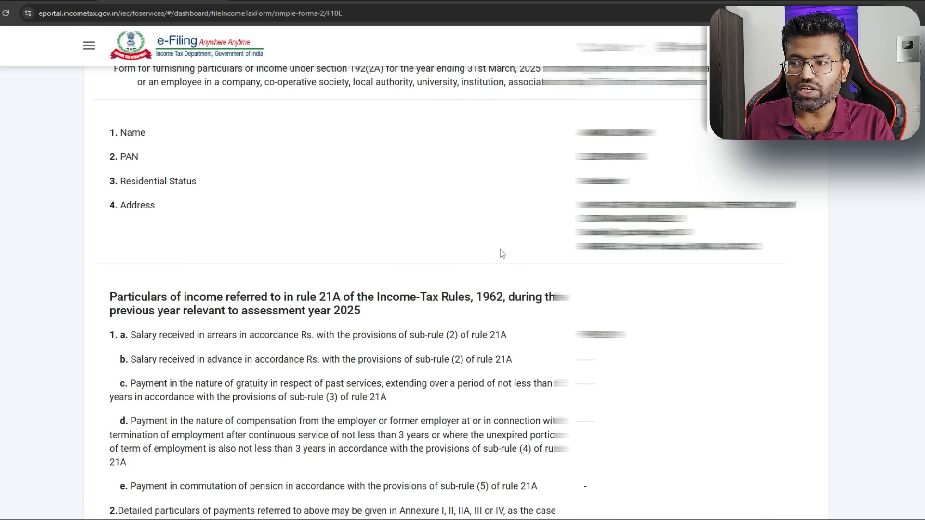
scroll(500, 250, down, 5)
drag(591, 76, 623, 78)
scroll(497, 146, up, 1)
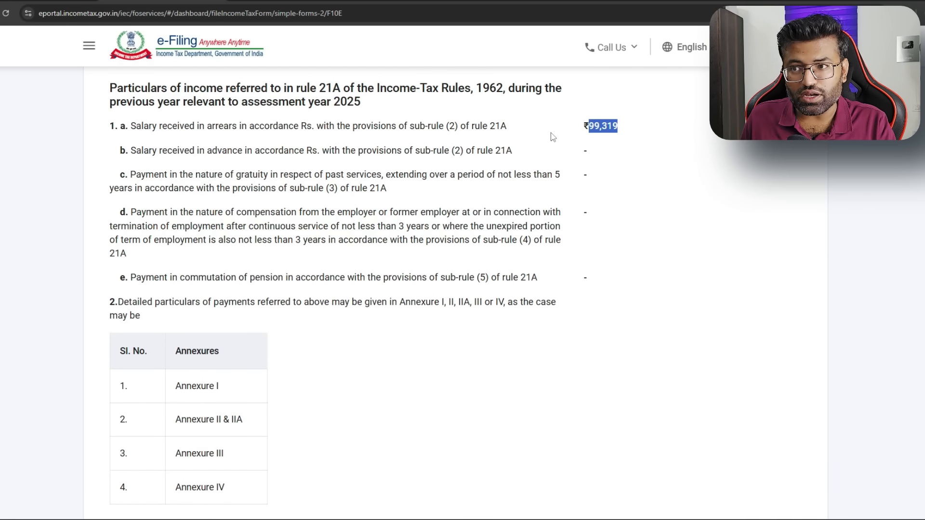
scroll(383, 258, down, 10)
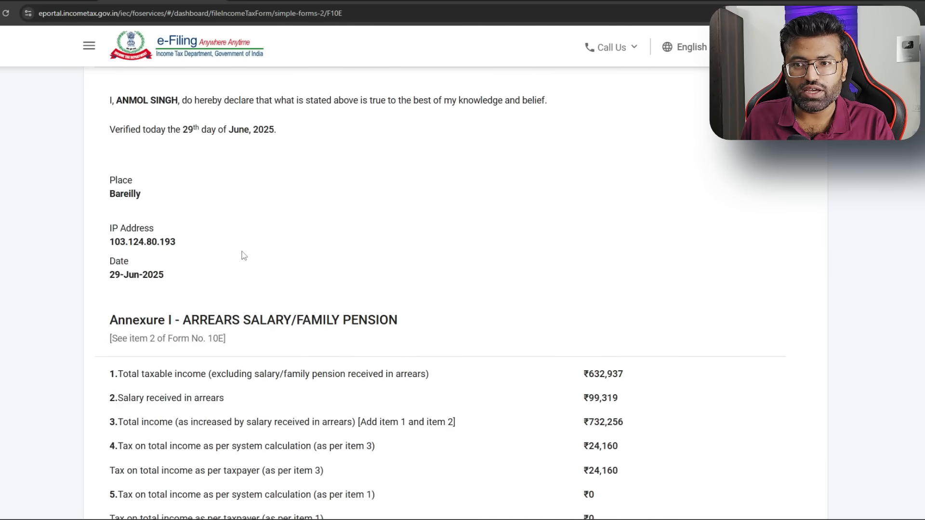
scroll(523, 255, down, 6)
scroll(591, 126, up, 1)
scroll(592, 122, down, 1)
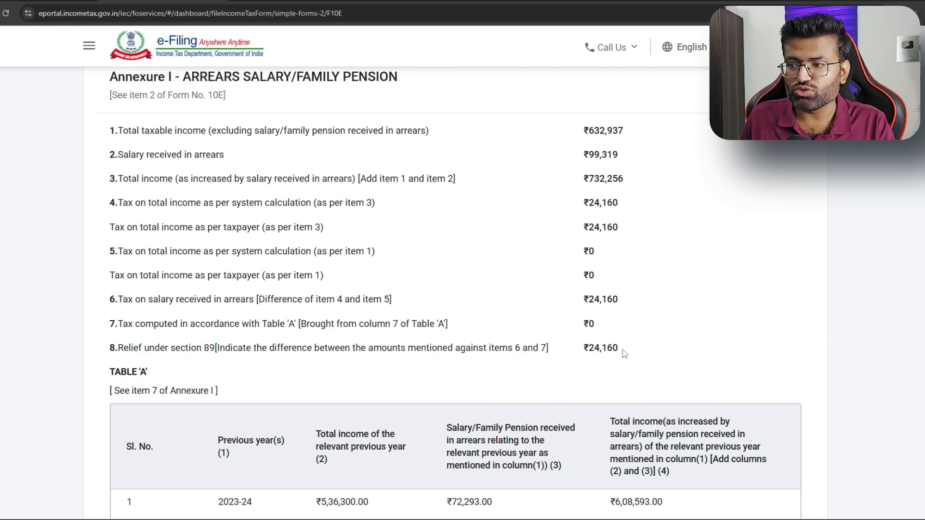
drag(625, 354, 594, 349)
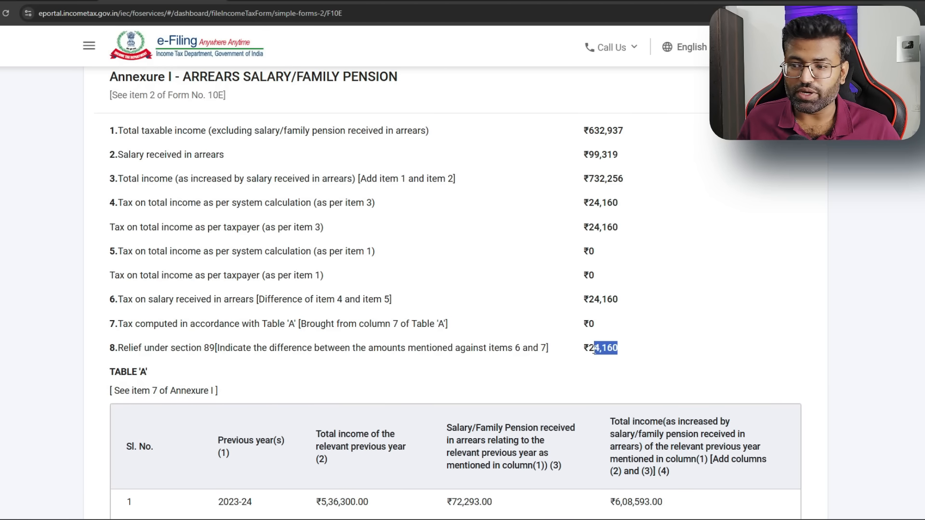
scroll(594, 349, down, 6)
E-verify Form 10E via Aadhaar mobile OTP, download the submitted copy, and return to the dashboard
click(800, 378)
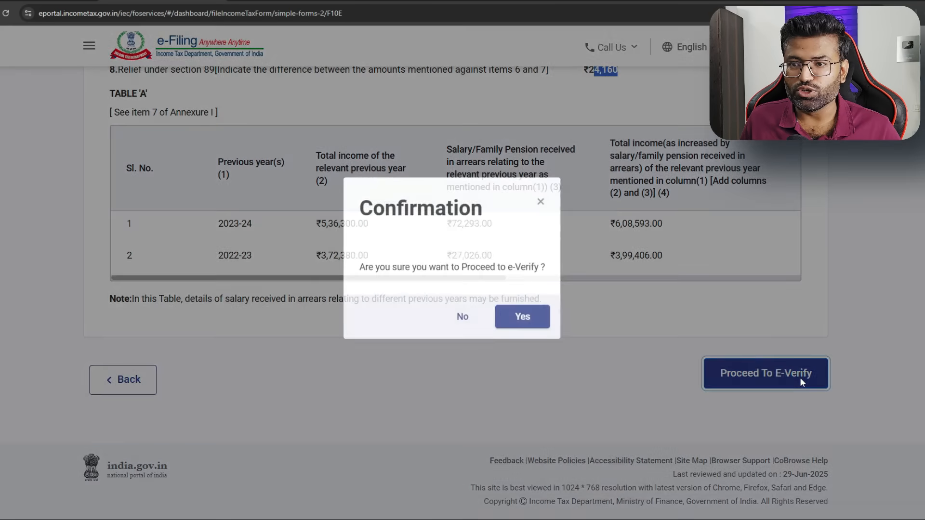
click(524, 319)
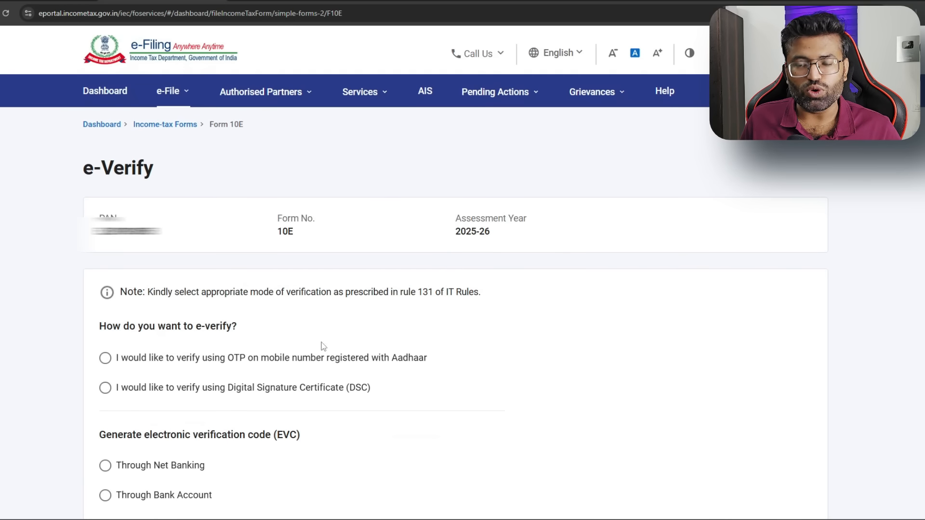
click(366, 361)
click(754, 386)
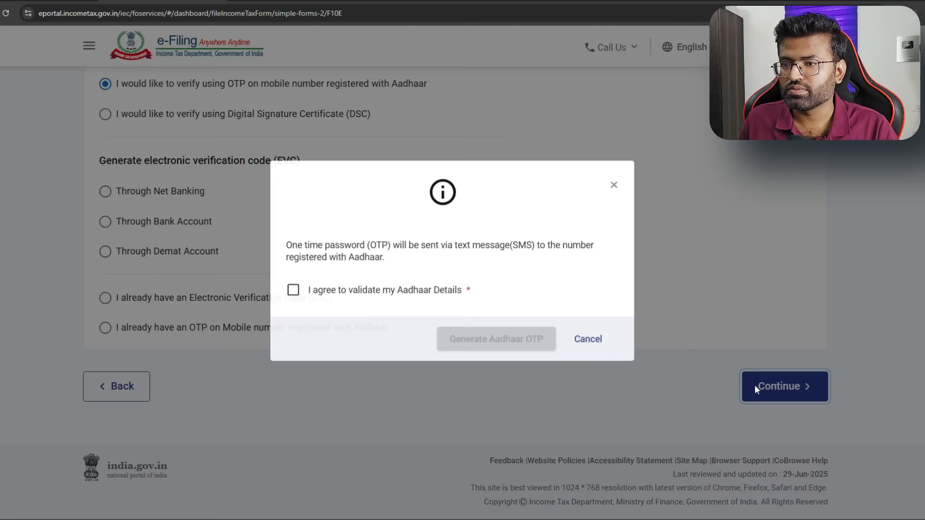
click(291, 299)
click(502, 351)
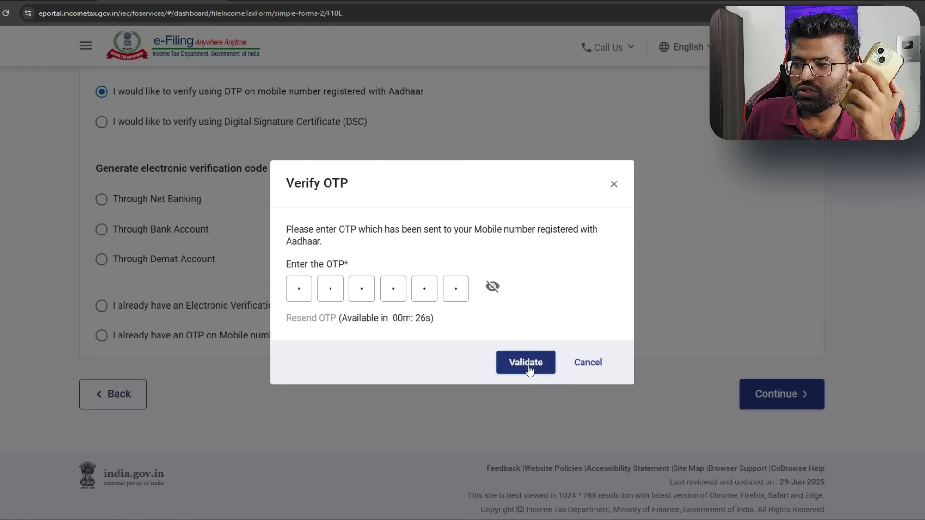
click(527, 363)
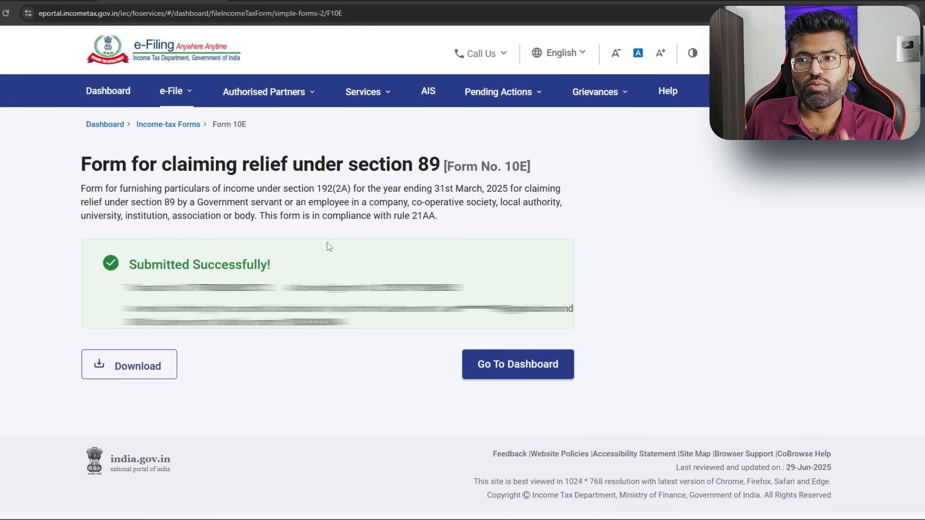
click(162, 362)
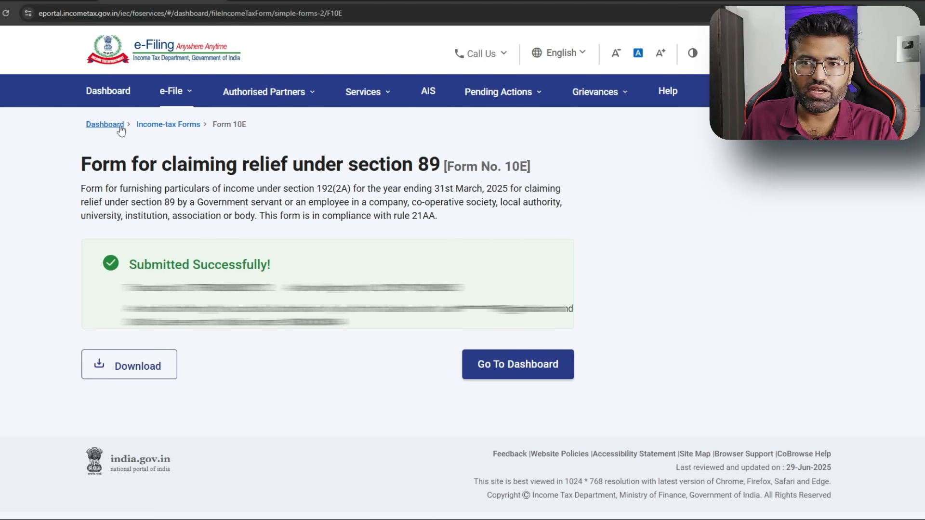
click(103, 130)
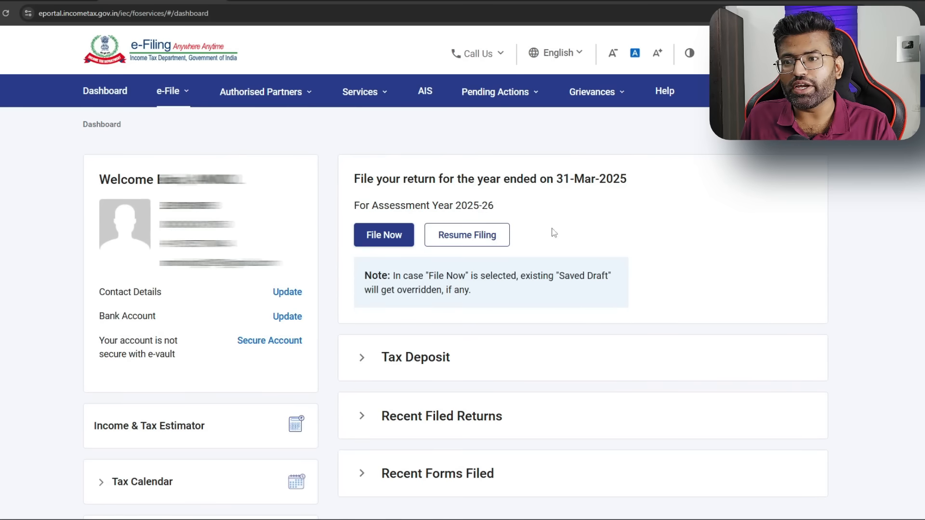
Resume the saved ITR-1 draft and open the tax liability details
click(490, 238)
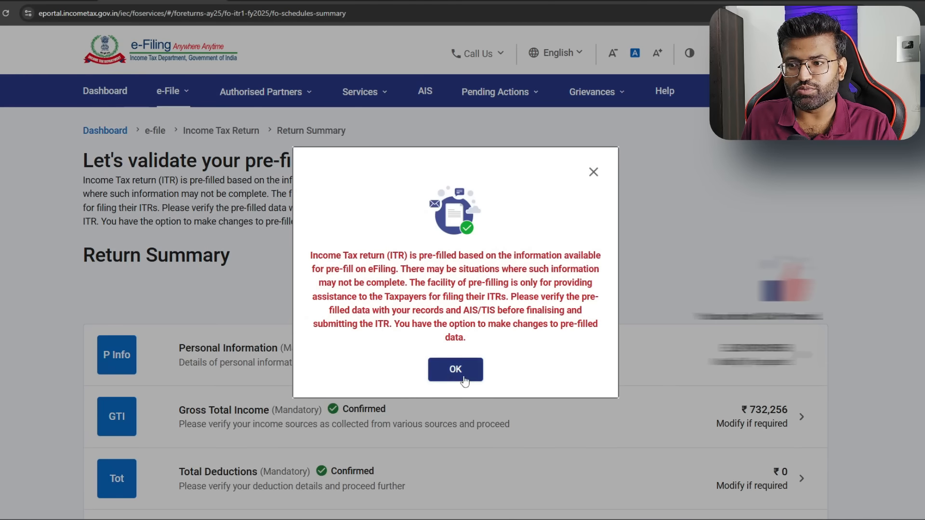
click(463, 373)
scroll(771, 254, down, 5)
scroll(771, 254, down, 1)
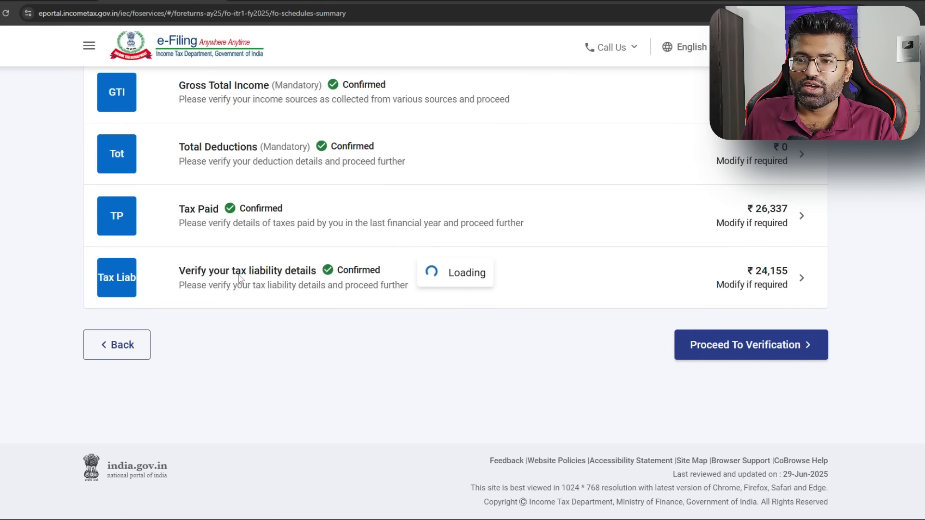
click(796, 280)
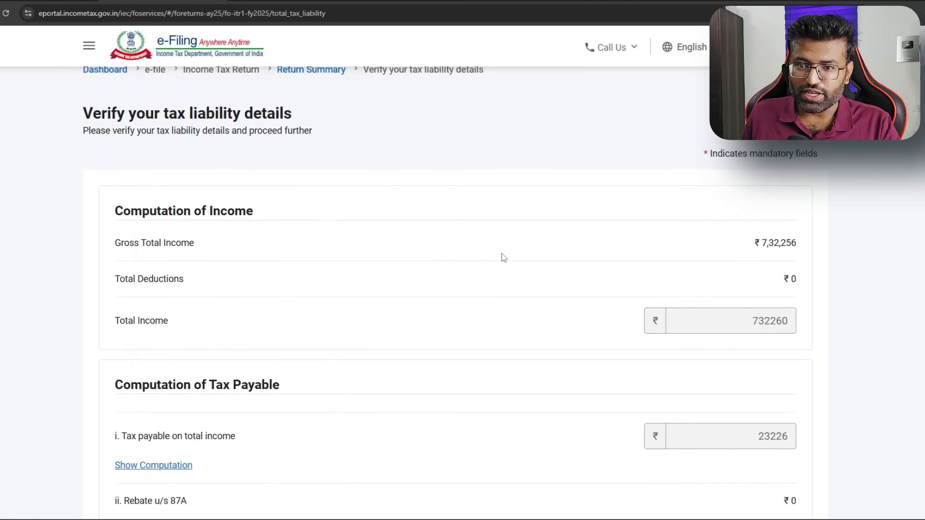
scroll(502, 255, down, 10)
scroll(450, 260, up, 2)
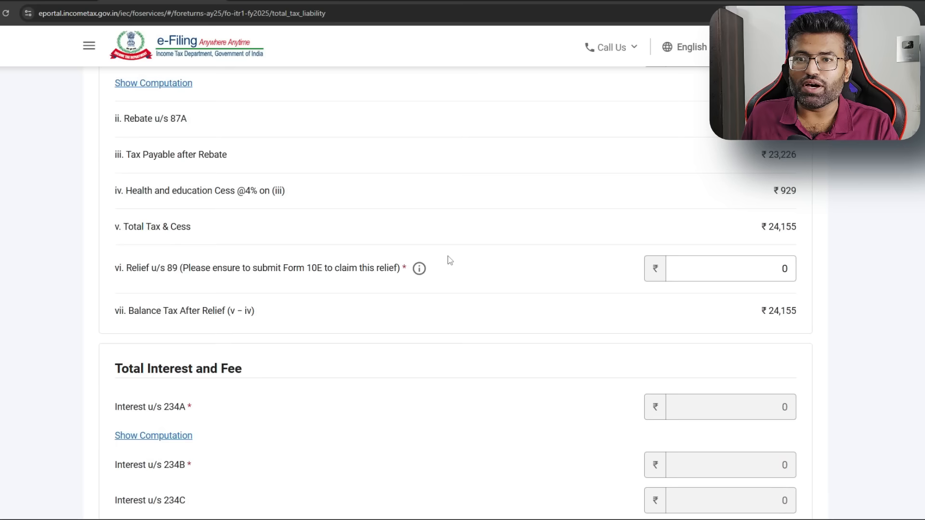
Enter 24160 as Relief u/s 89, bringing Balance Tax After Relief to ₹0
click(148, 287)
drag(147, 288, 202, 294)
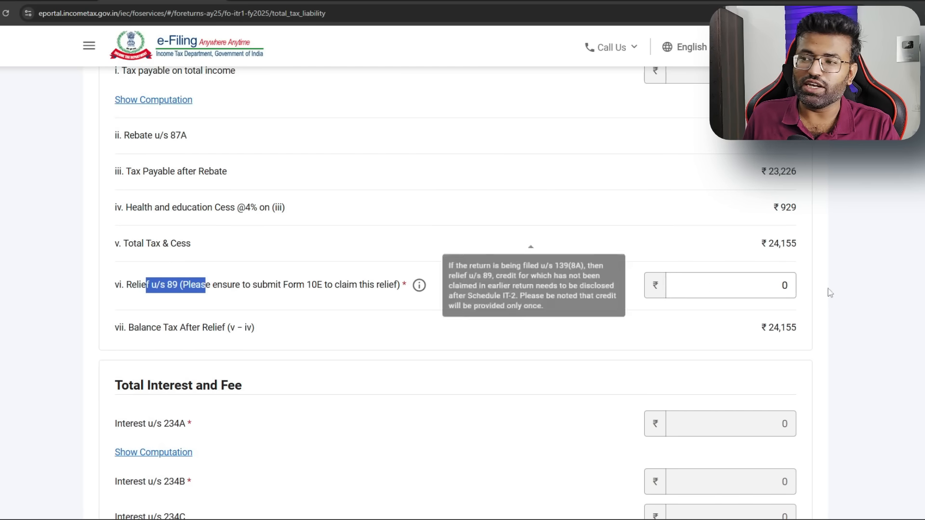
double_click(796, 289)
text(24160)
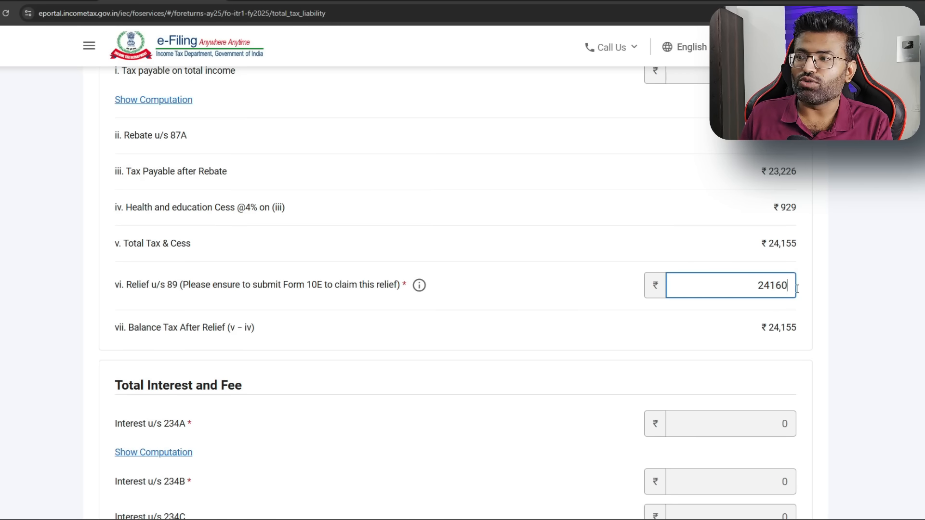
click(801, 289)
drag(672, 314, 687, 337)
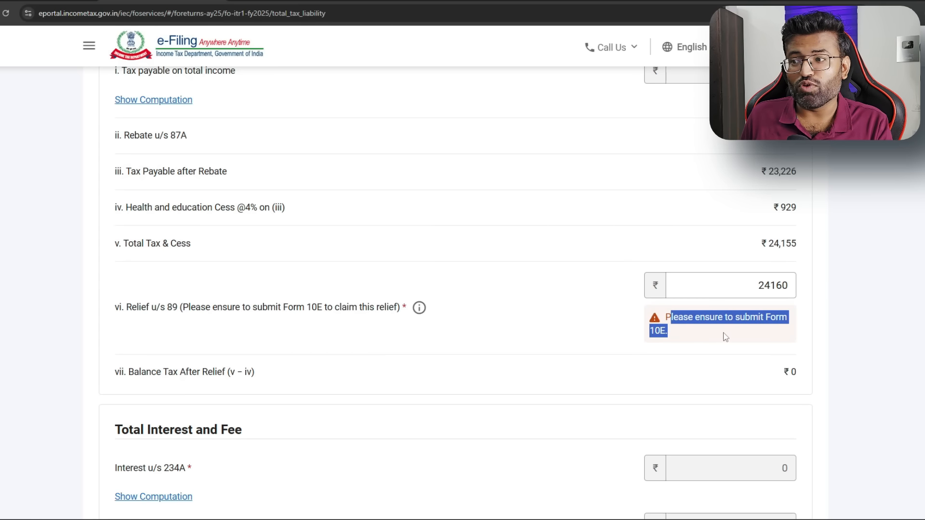
click(831, 312)
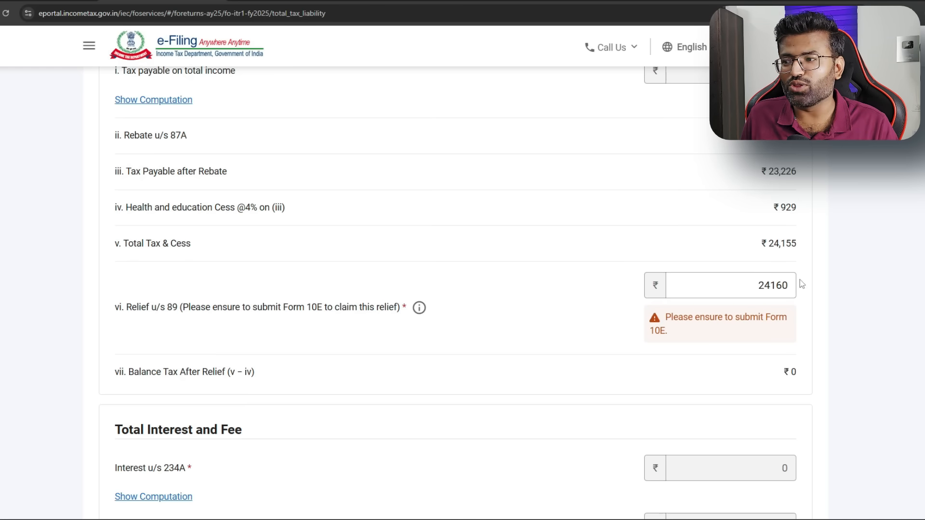
scroll(819, 280, down, 8)
Confirm the ₹0 tax liability to return to the Return Summary
click(805, 394)
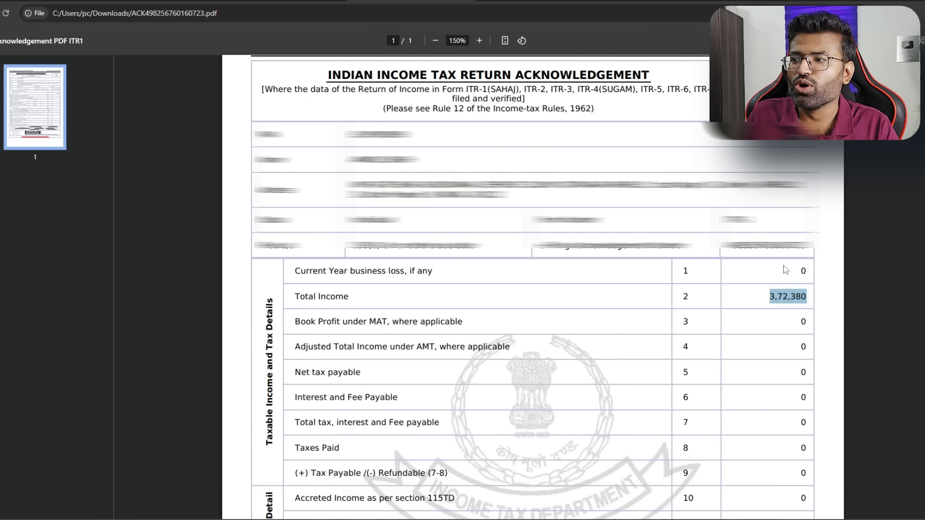
click(769, 305)
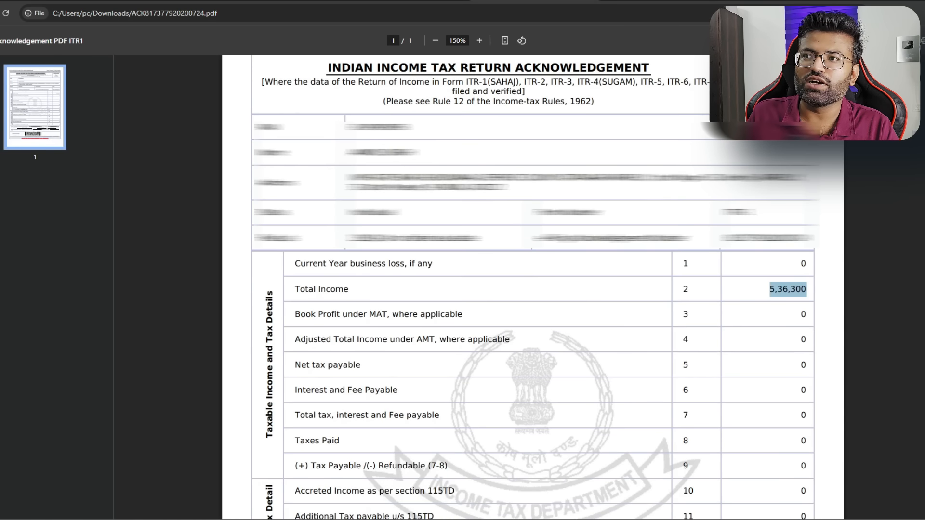
click(778, 295)
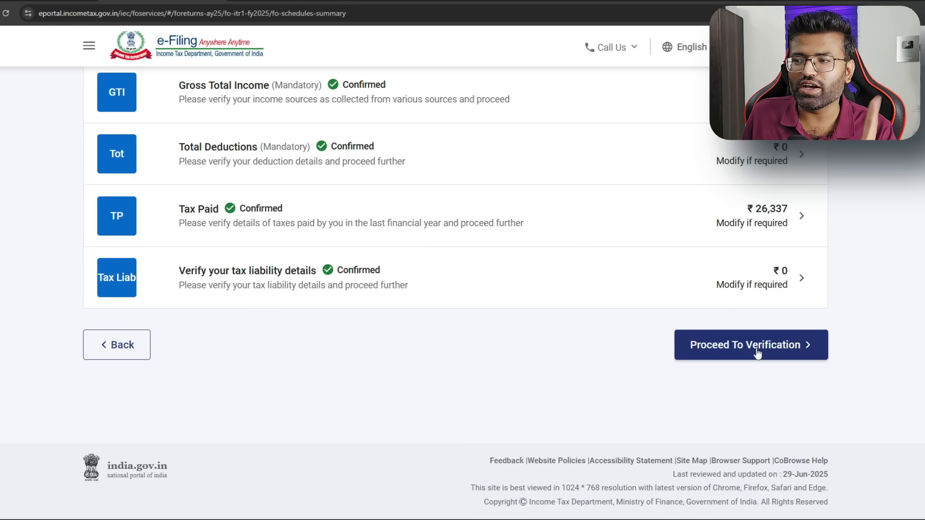
Review the tax summary showing a ₹26,340 refund
click(698, 352)
scroll(663, 315, down, 7)
scroll(663, 314, down, 12)
scroll(664, 314, down, 8)
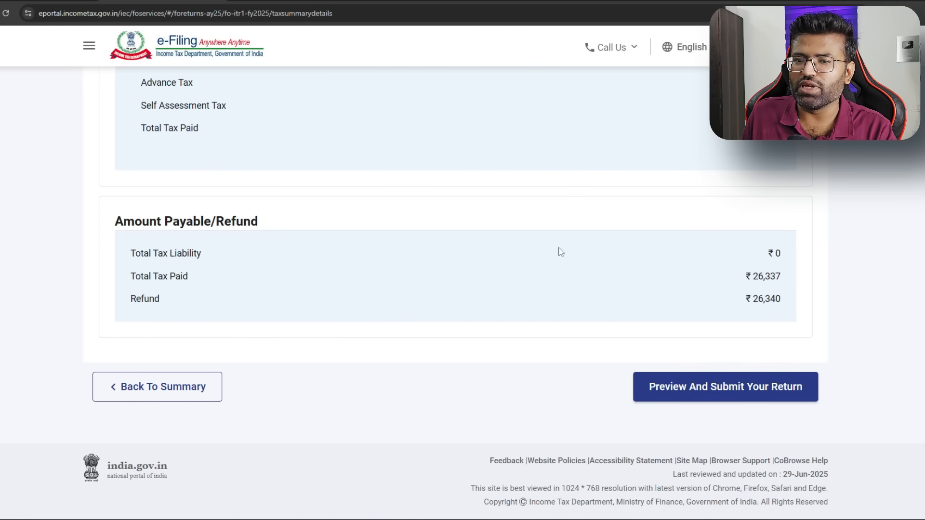
drag(122, 303, 161, 303)
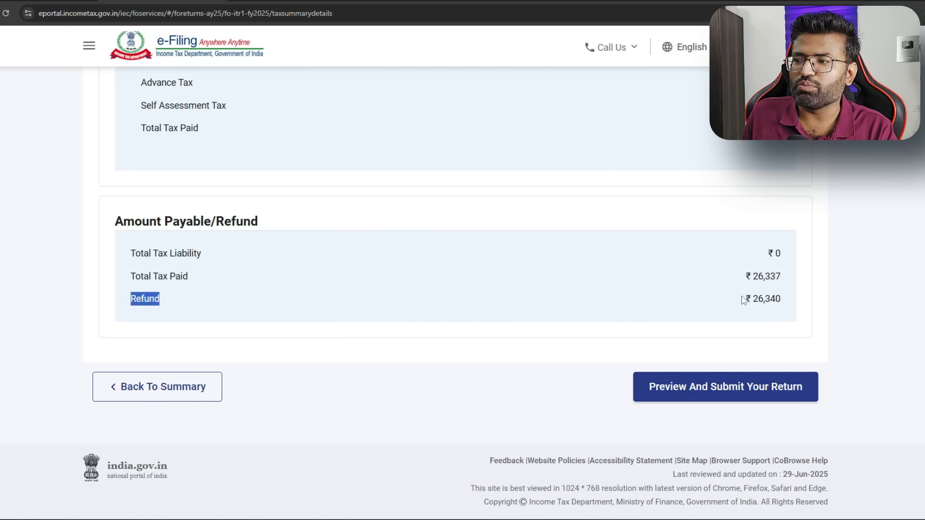
drag(743, 299, 795, 303)
Accept the return declaration with place Bareilly and run internal validation
click(760, 390)
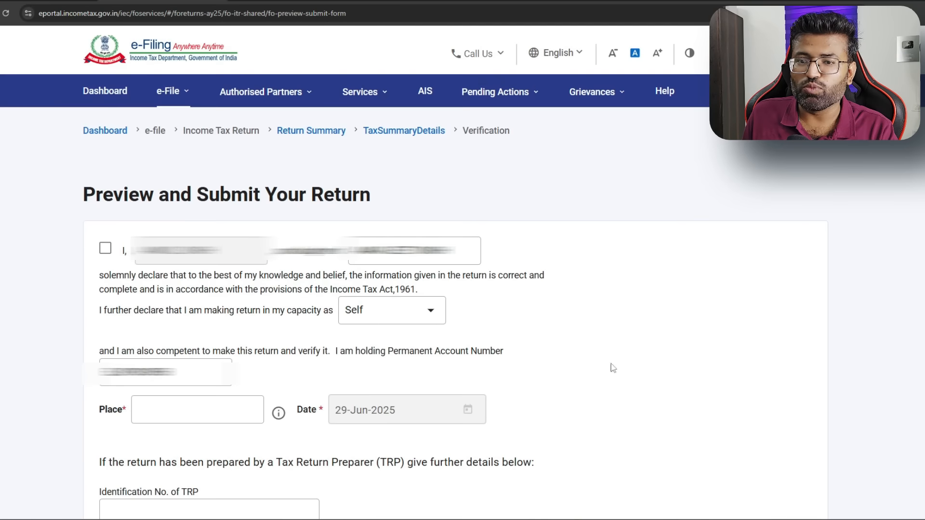
click(106, 248)
click(219, 410)
click(219, 429)
scroll(699, 351, down, 5)
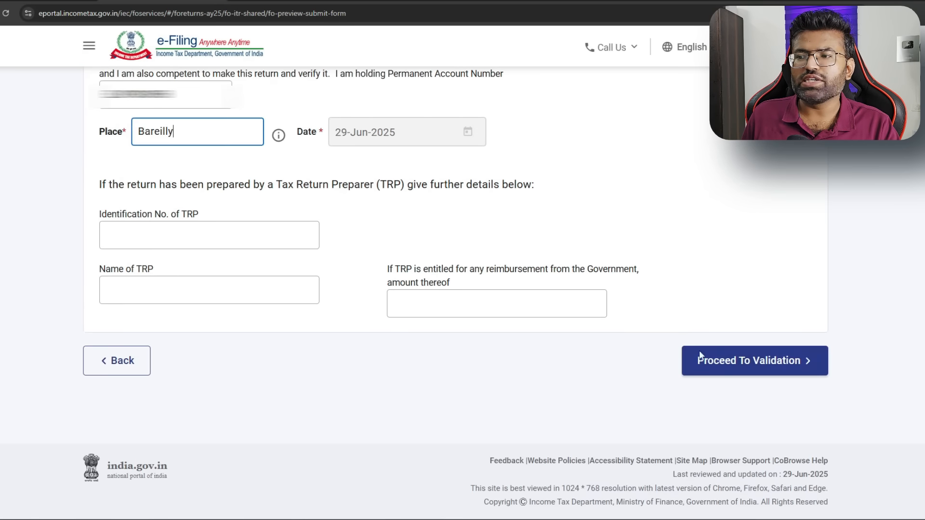
click(753, 360)
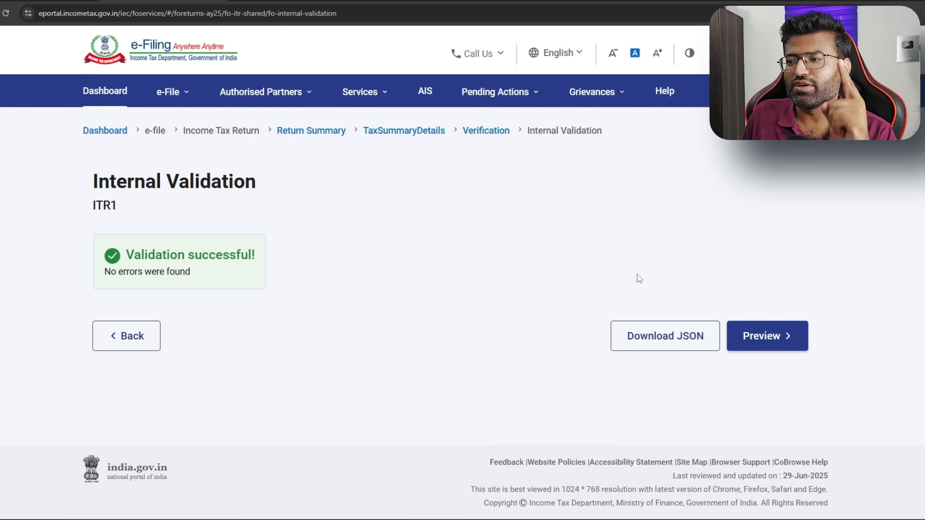
Preview the return PDF and pass upload-level validation with no errors found
click(762, 345)
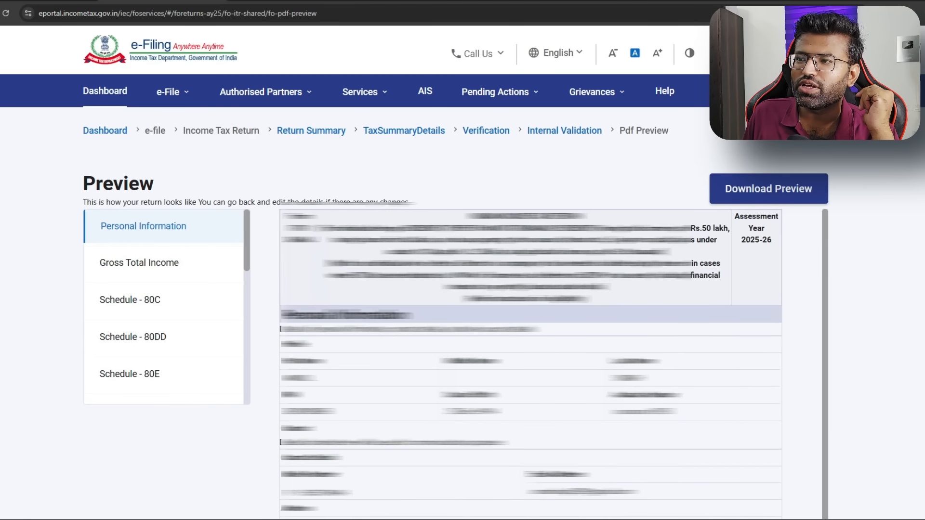
click(160, 264)
click(170, 299)
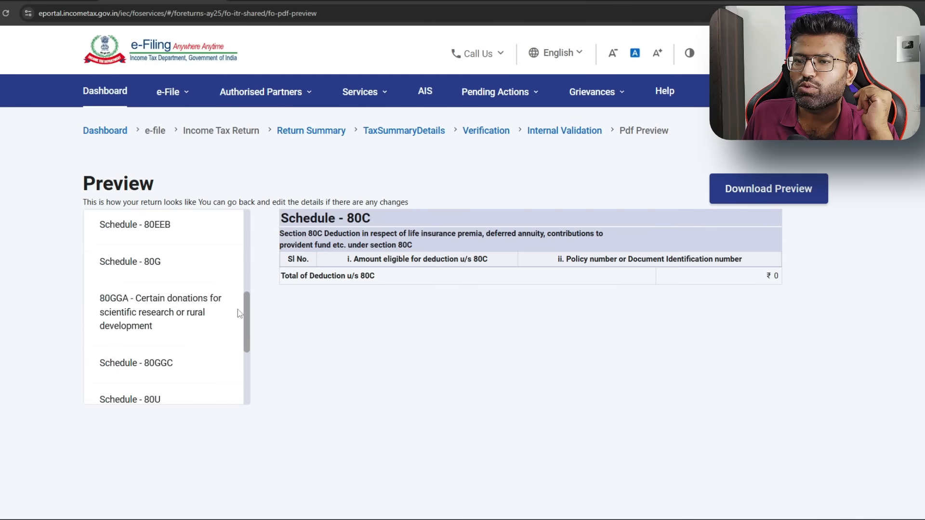
scroll(732, 380, down, 10)
click(759, 368)
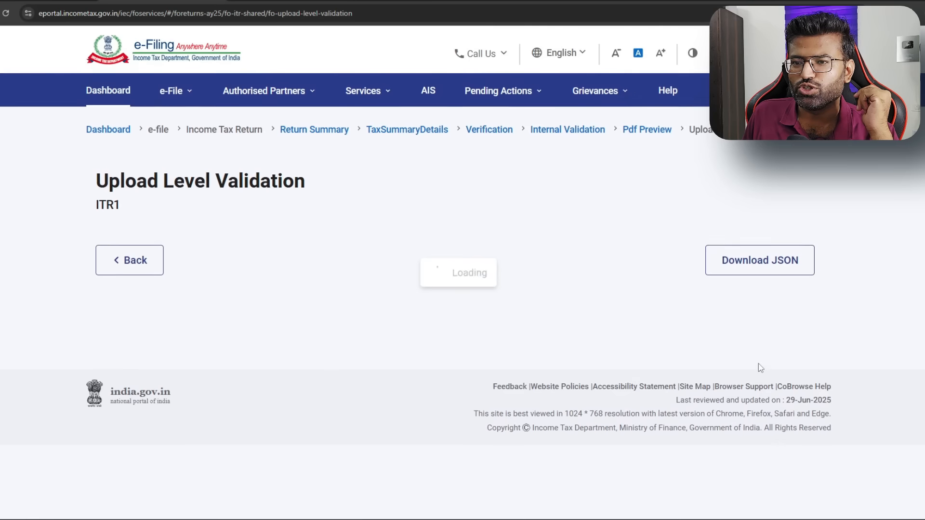
drag(108, 258, 194, 253)
Choose E-Verify Later within the 30-day deadline and submit the ITR-1 return
click(736, 322)
click(100, 388)
click(529, 340)
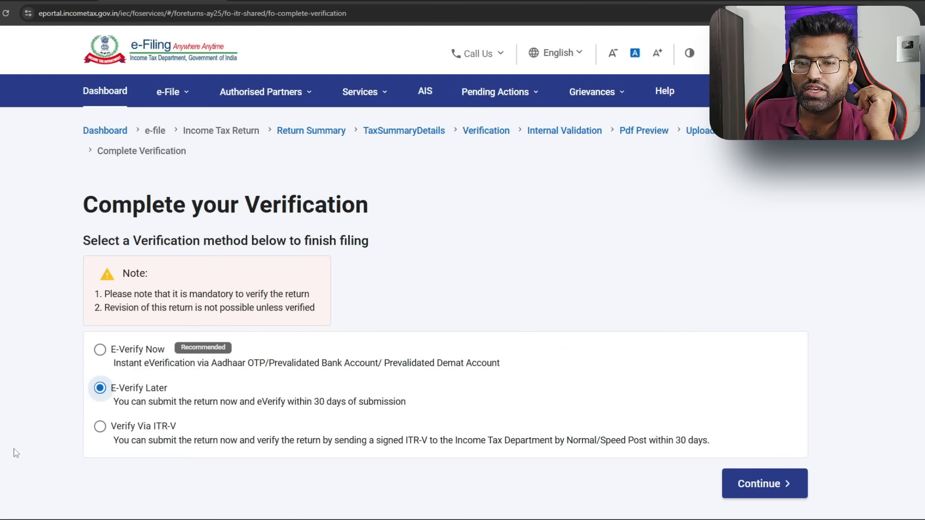
drag(407, 401, 283, 402)
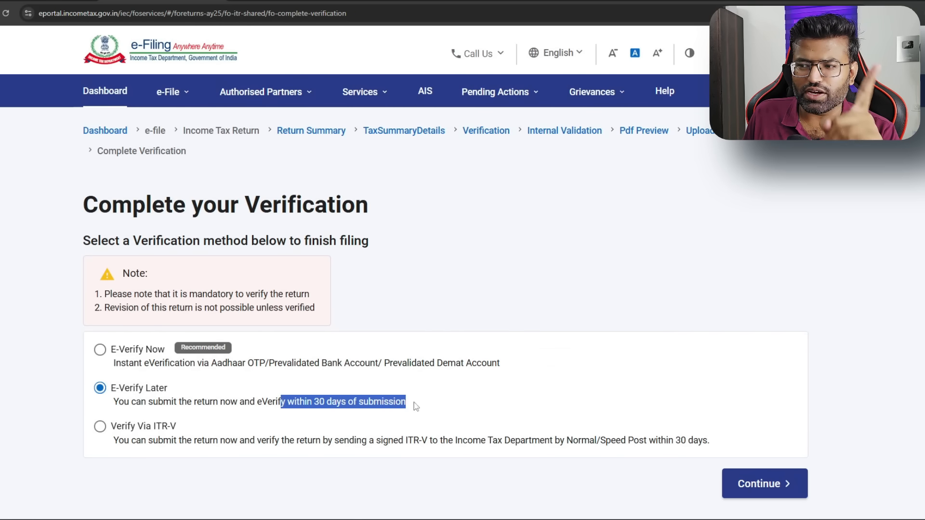
click(784, 484)
click(546, 321)
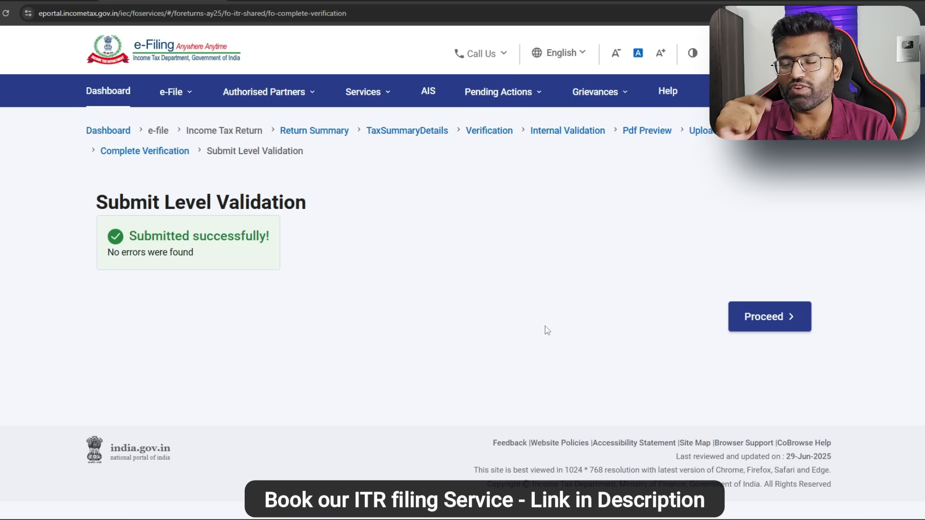
Finish submission and start e-verifying the filed ITR 1 from e-File > Income Tax Returns > E-Verify Return
click(787, 318)
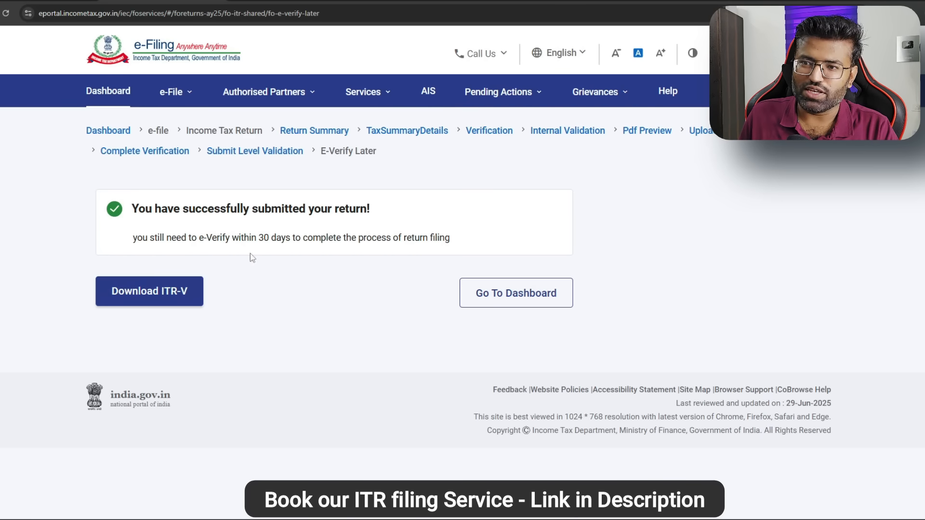
click(178, 103)
click(178, 102)
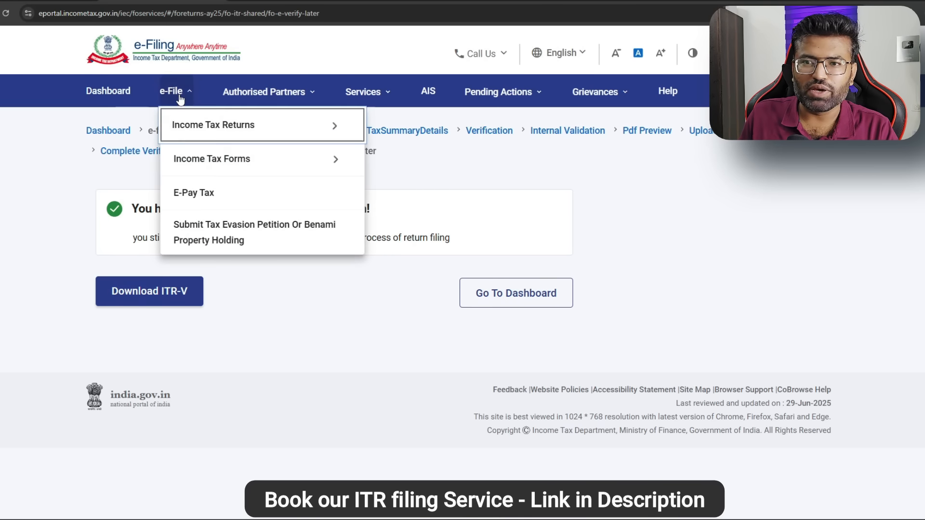
mouse_move(202, 126)
click(450, 192)
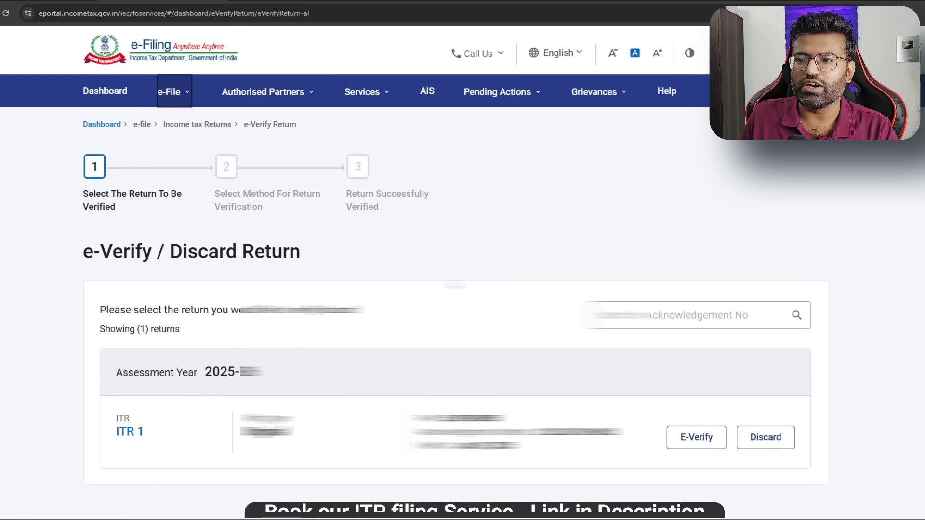
click(696, 437)
Choose Aadhaar mobile OTP verification, give consent, and generate the Aadhaar OTP
click(106, 442)
scroll(224, 433, down, 7)
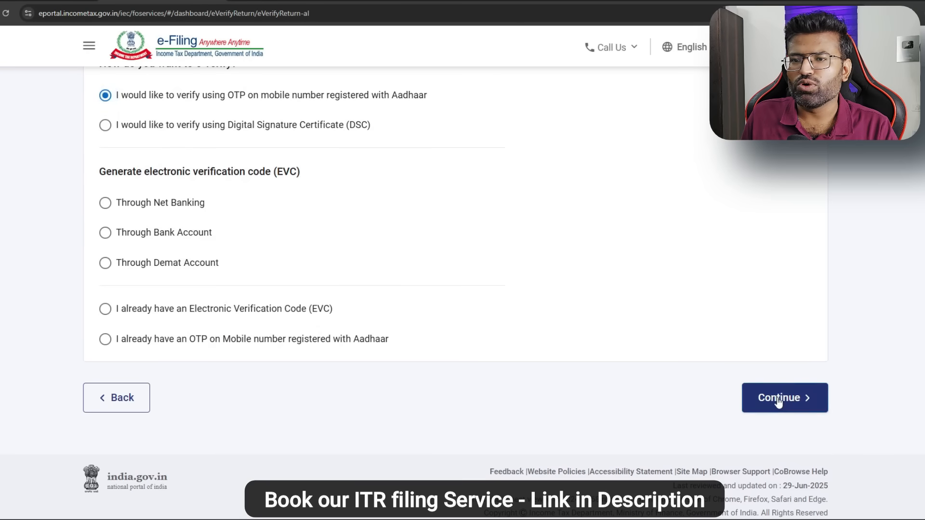
click(775, 398)
click(293, 299)
click(492, 354)
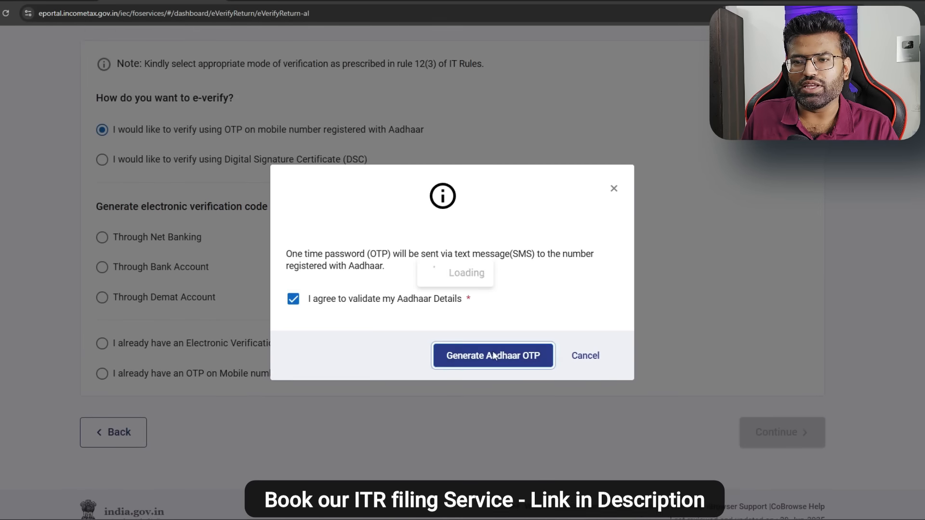